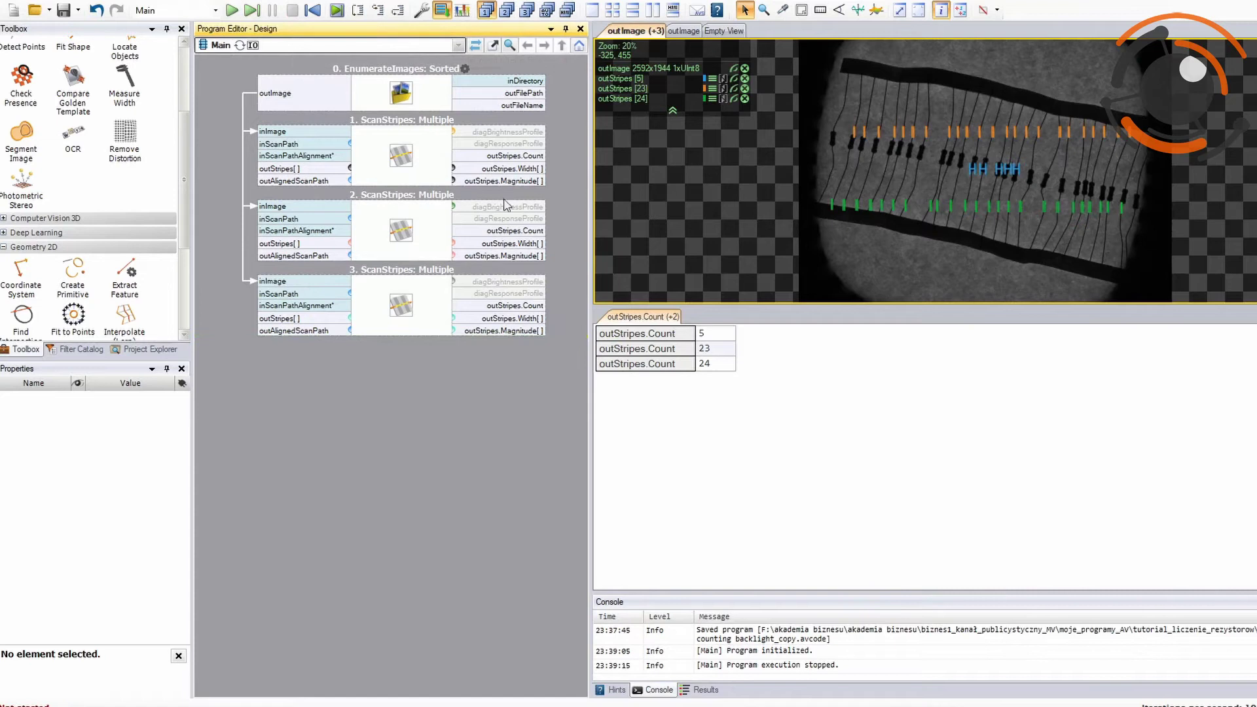
Disable the first two ScanStripes: Multiple filters, leaving only the third one active
left_click_drag(567, 239, 382, 146)
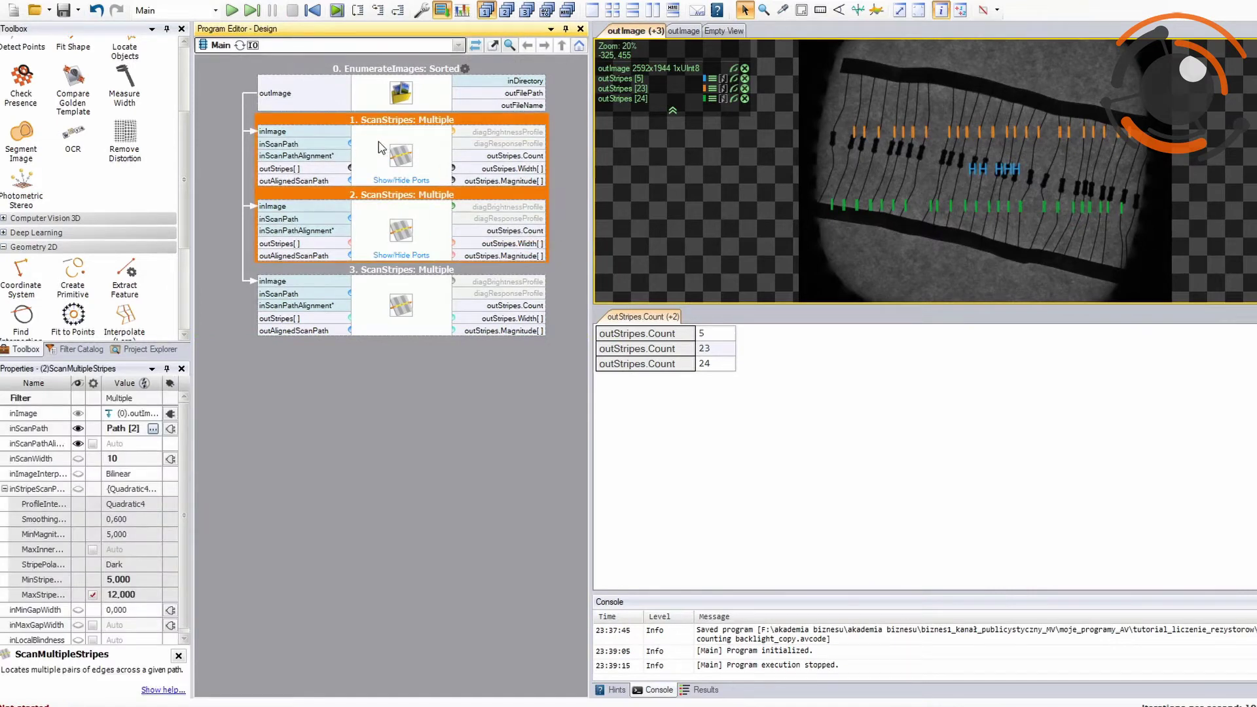
key("ctrl+e")
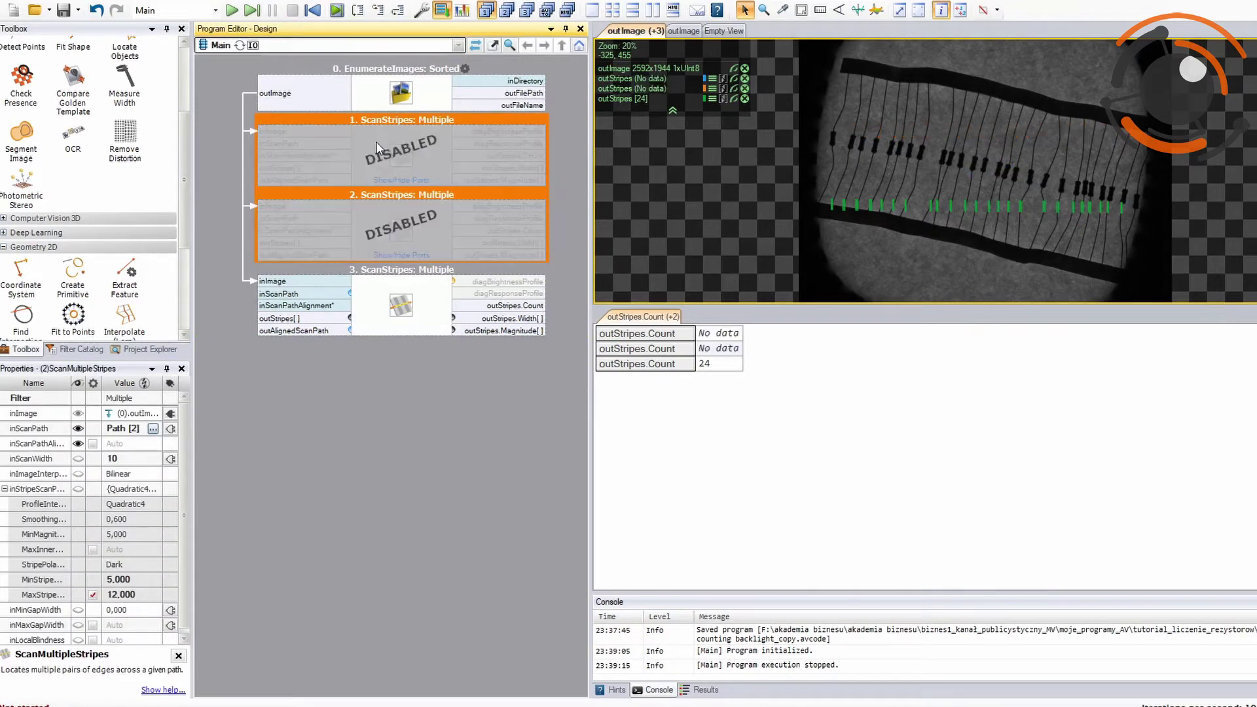
left_click(381, 393)
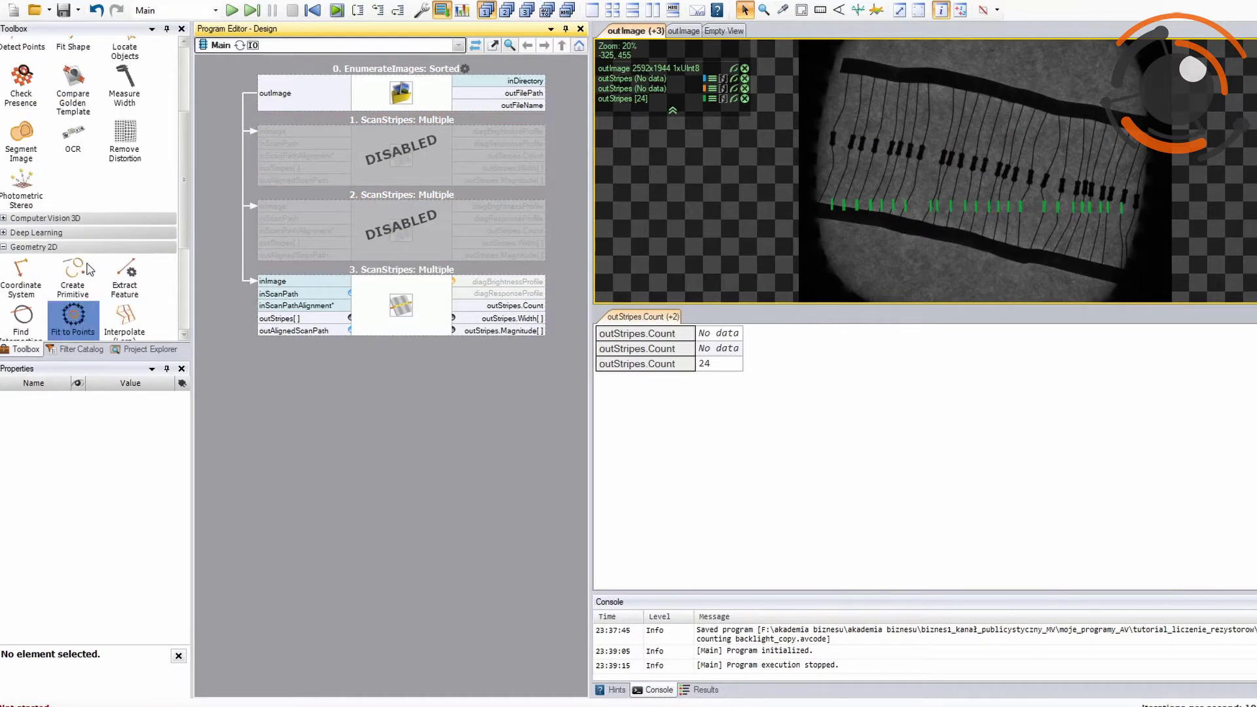
Insert a FitSegment ToEdges filter above the active ScanStripes filter and connect its inImage to the outImage of EnumerateImages
scroll(89, 269, "up", 3)
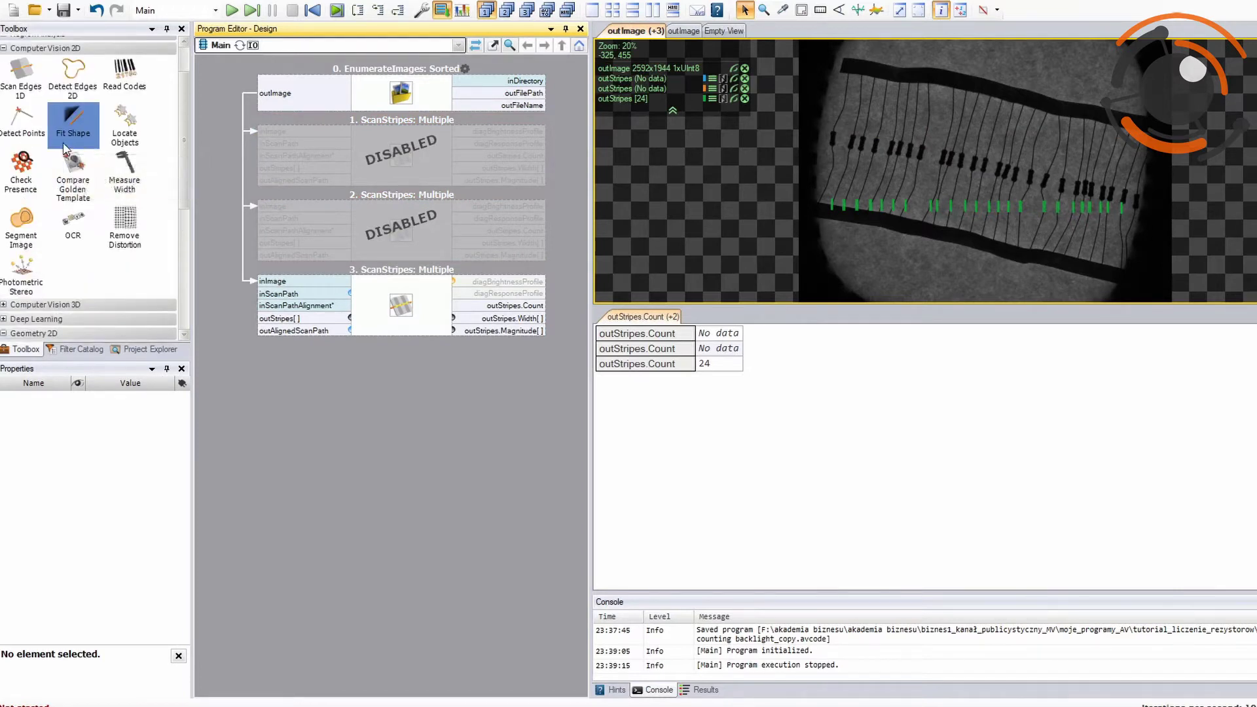
left_click_drag(66, 149, 338, 385)
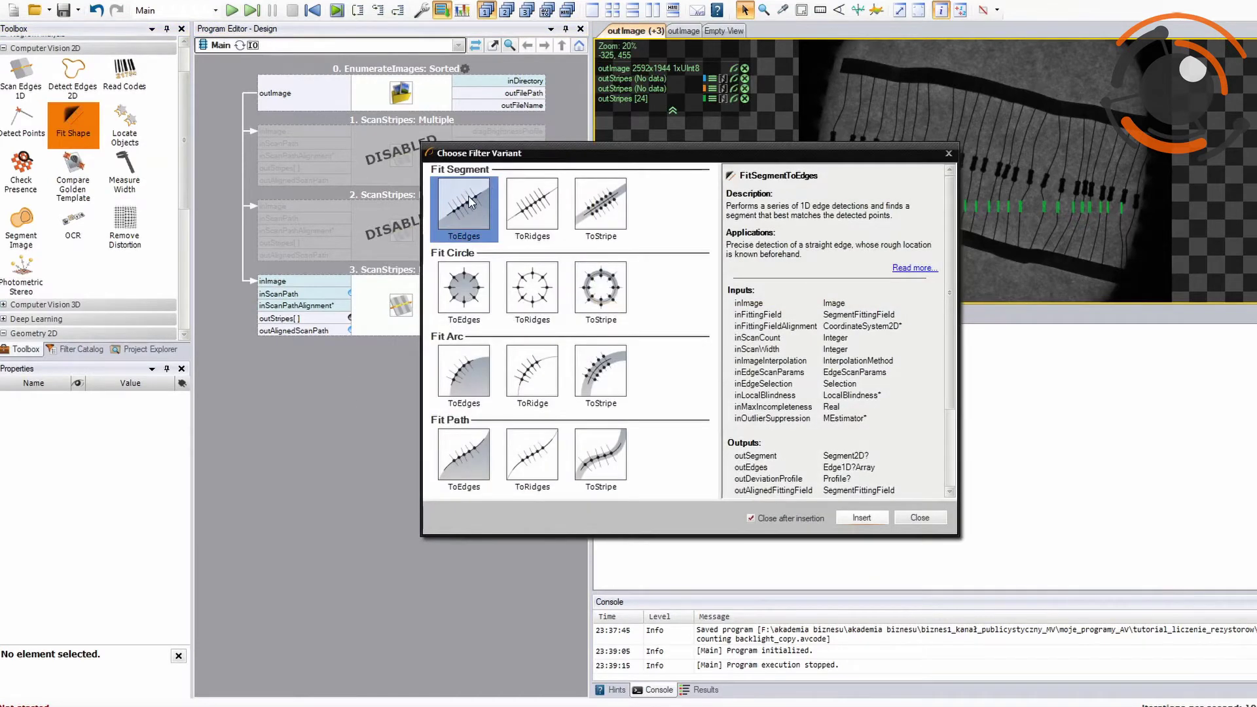
left_click(469, 201)
left_click(862, 519)
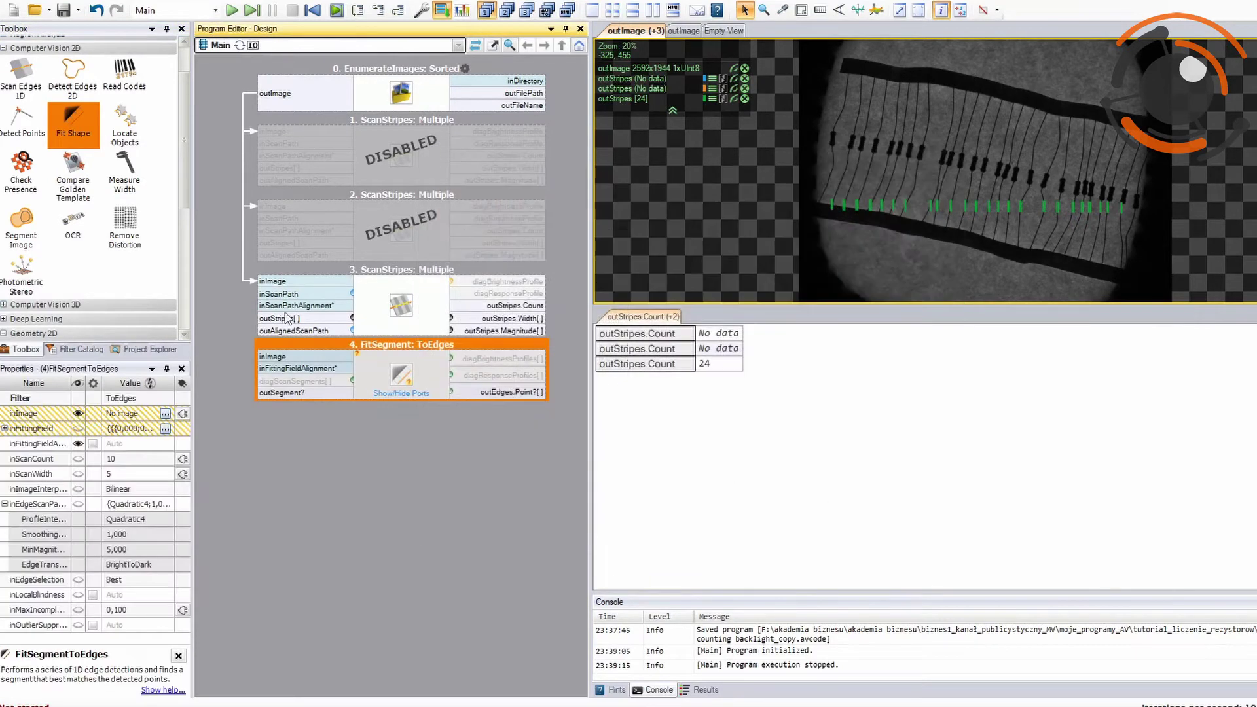
left_click_drag(370, 346, 369, 277)
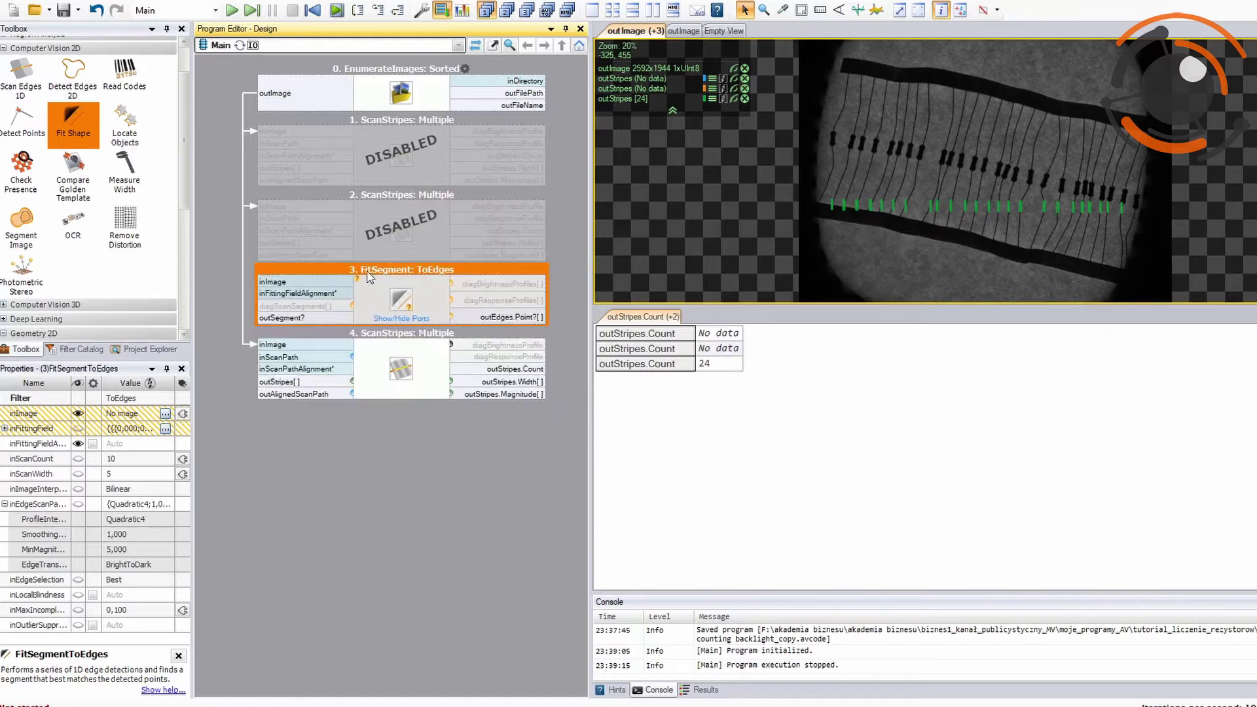
left_click_drag(279, 291, 275, 93)
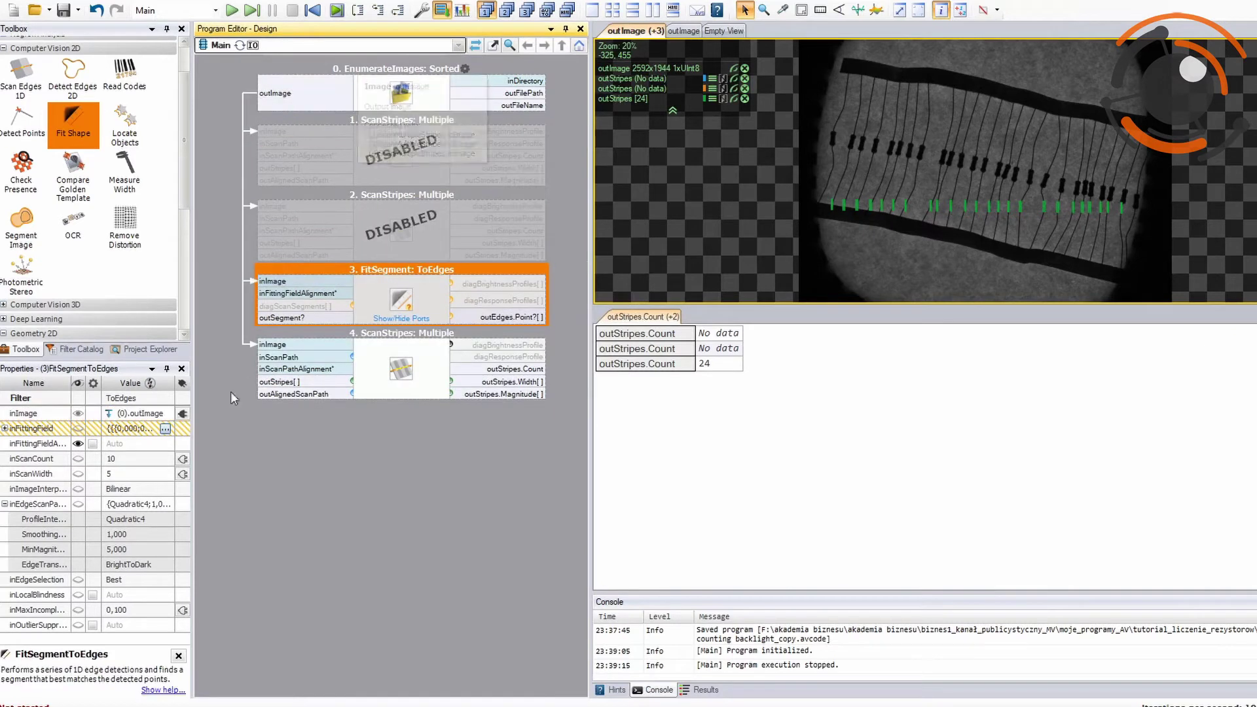
Define the inFittingField of the FitSegment filter across the lower tape's bottom edge, scanning upwards from the empty background
left_click(167, 443)
left_click(165, 428)
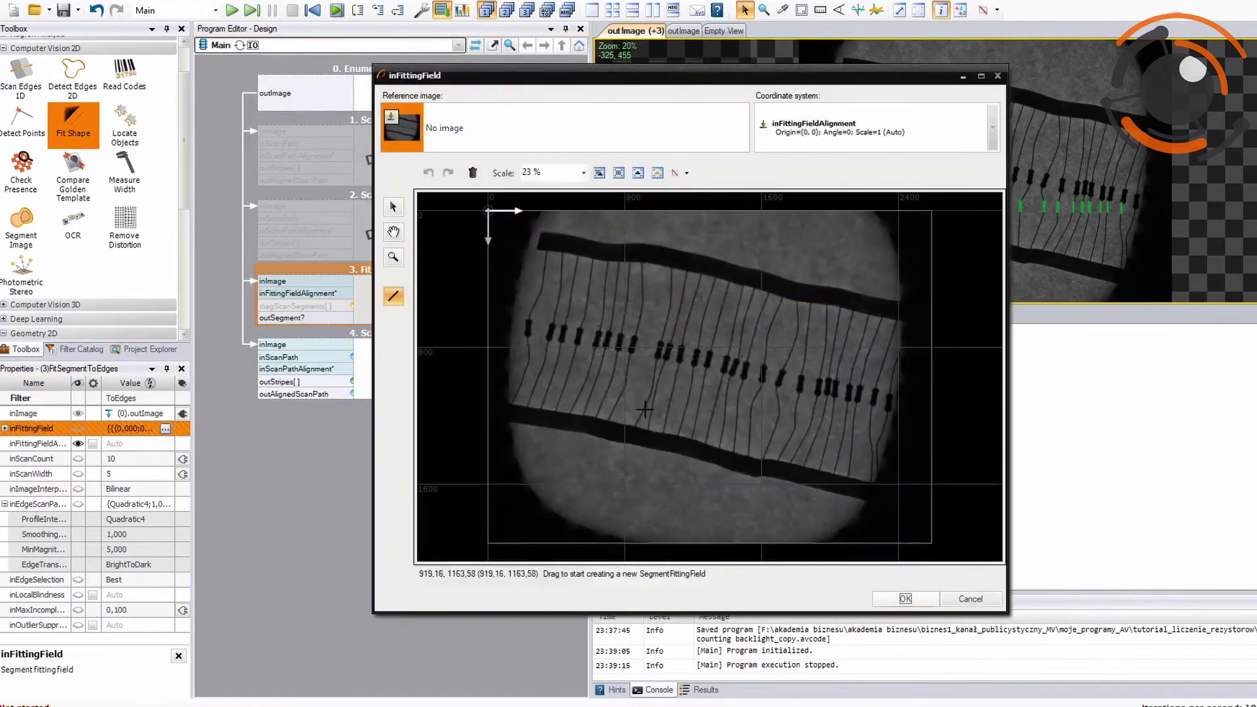
left_click_drag(520, 490, 858, 505)
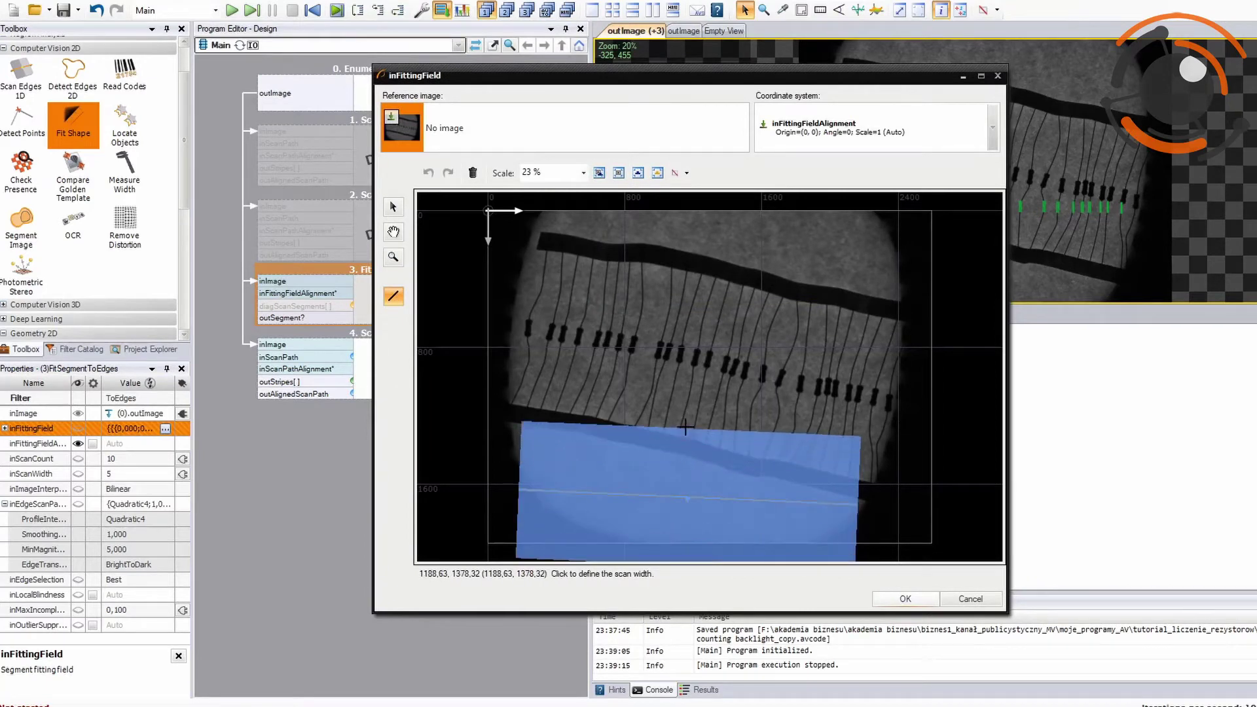
left_click(815, 412)
left_click_drag(811, 463, 862, 438)
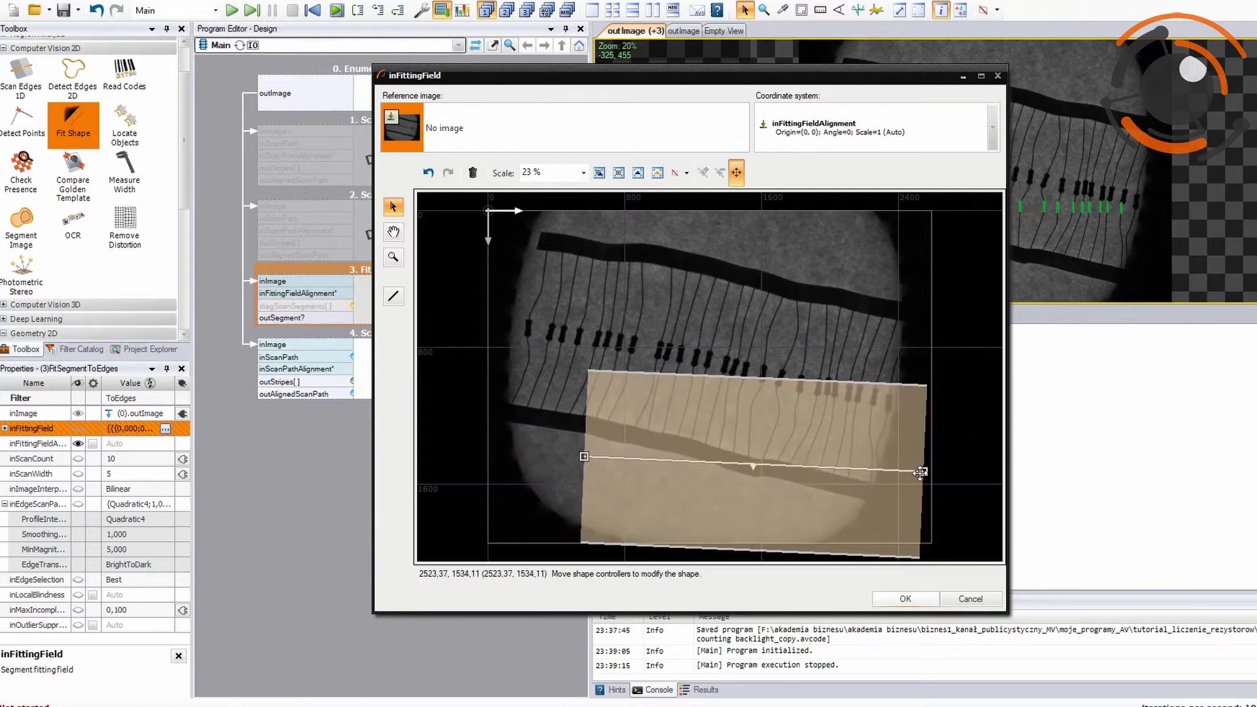
left_click_drag(920, 473, 458, 475)
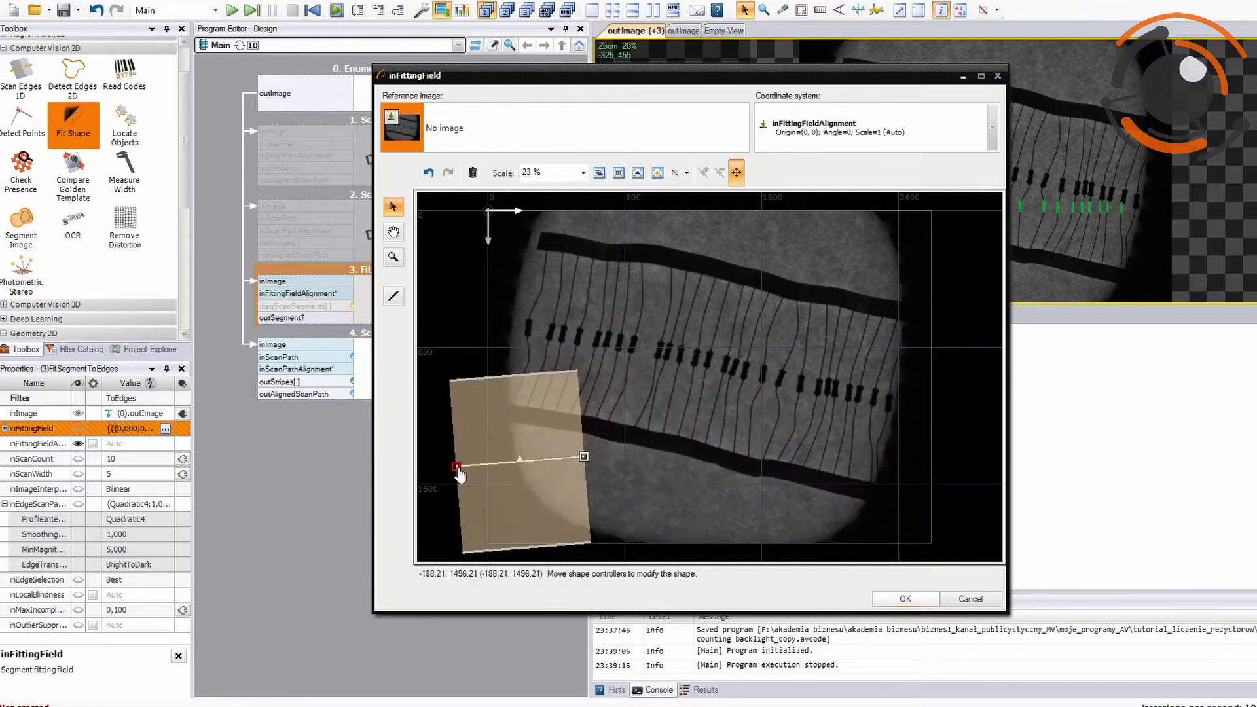
left_click_drag(584, 457, 822, 501)
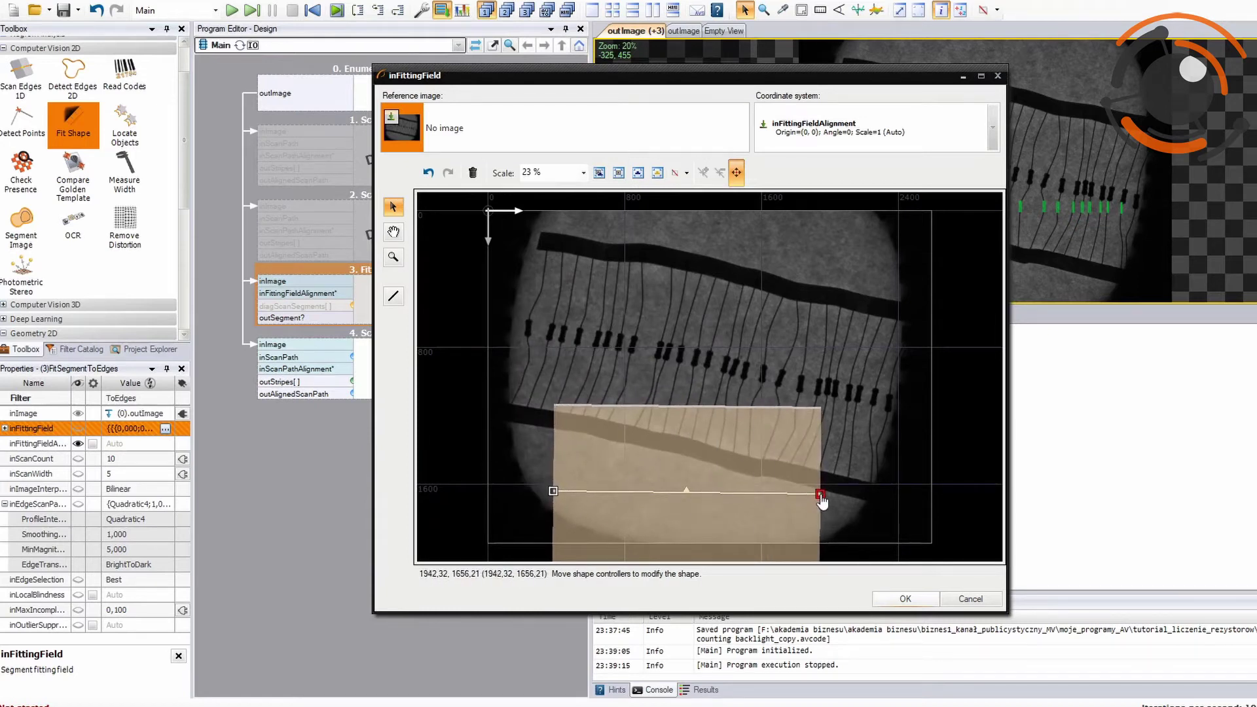
left_click_drag(698, 499, 716, 510)
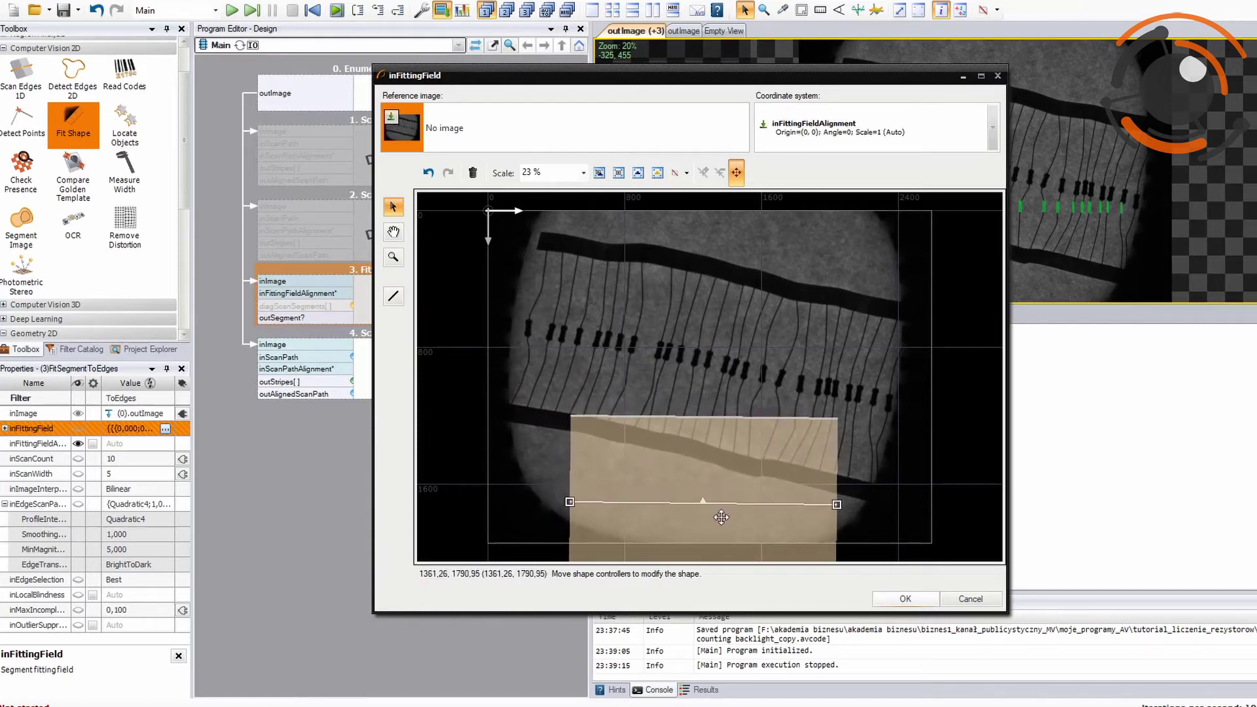
left_click(905, 598)
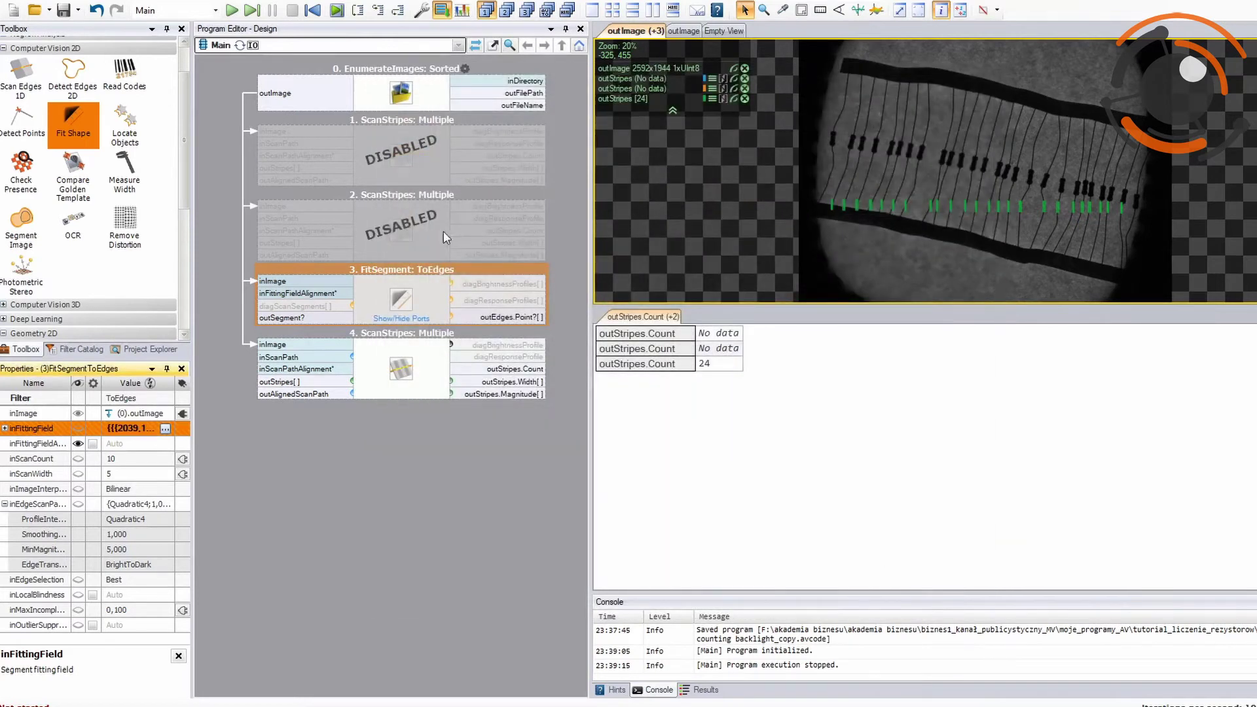
Add outSegment to the outImage preview and run the program for one iteration
left_click_drag(323, 321, 942, 255)
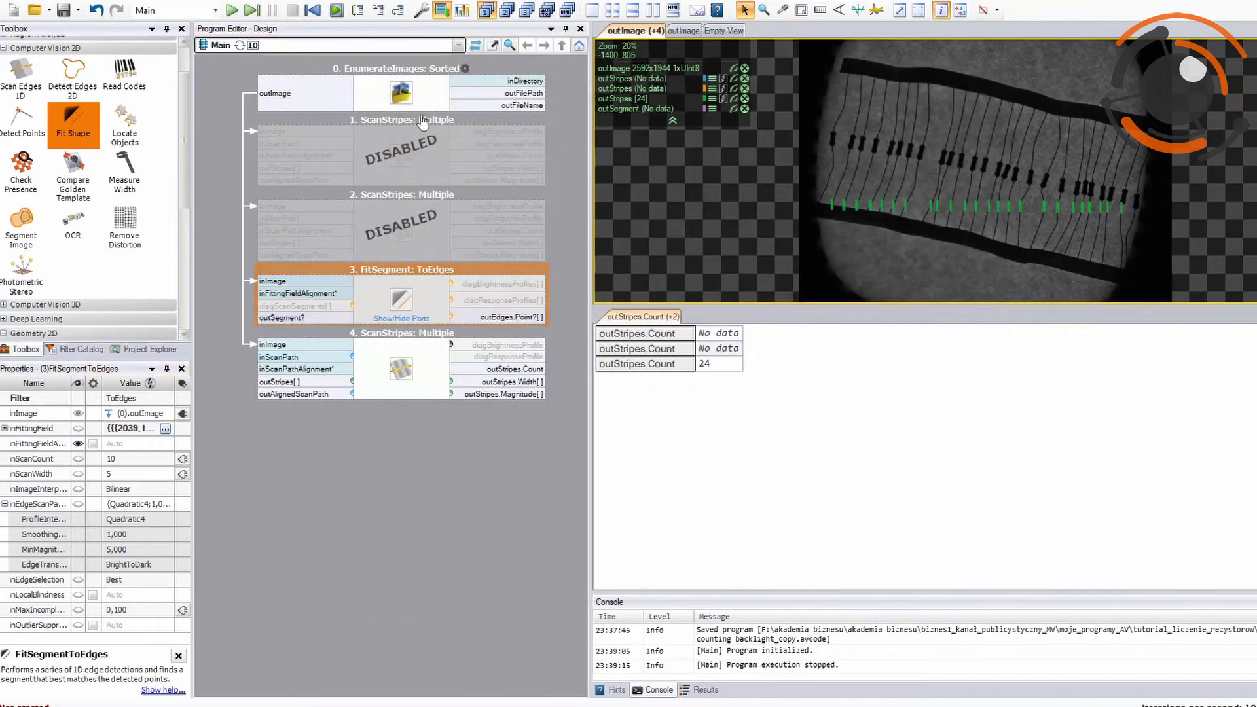
left_click(250, 10)
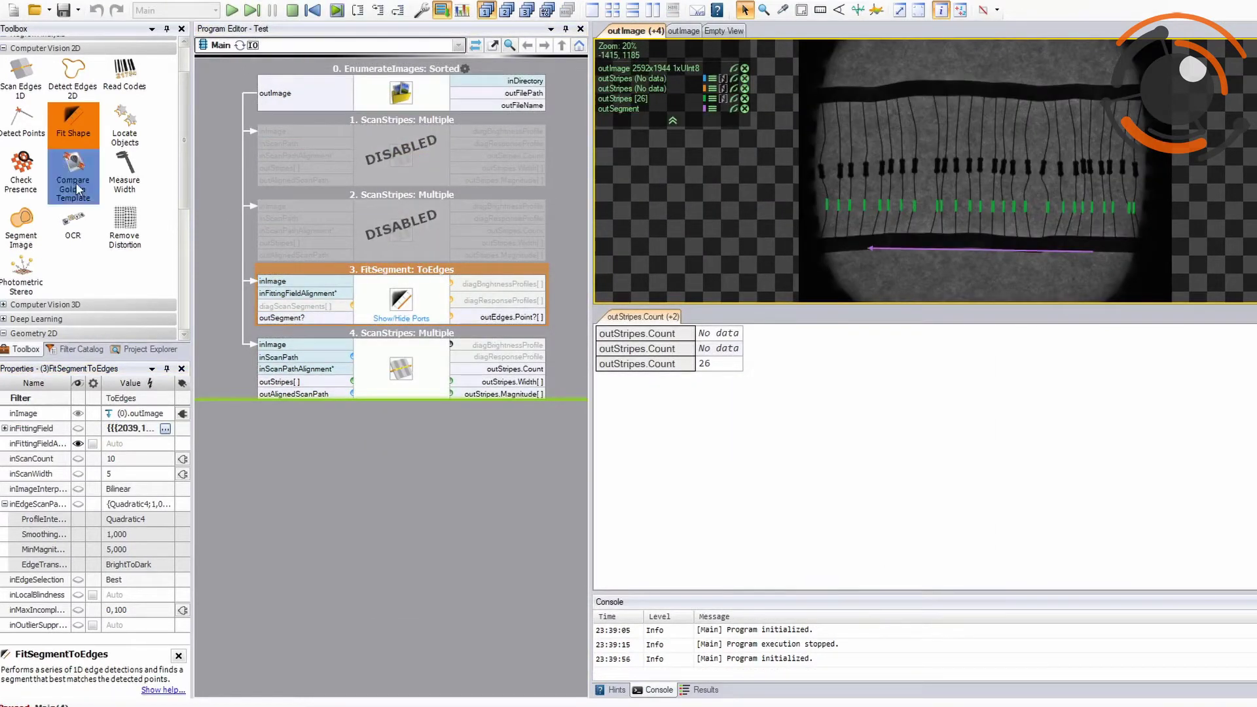
Insert a CreateCoordinateSystem FromSegment filter after FitSegment, feed it outSegment, and connect outCoordinateSystem to the inScanPathAlignment of ScanStripes
scroll(77, 189, "down", 3)
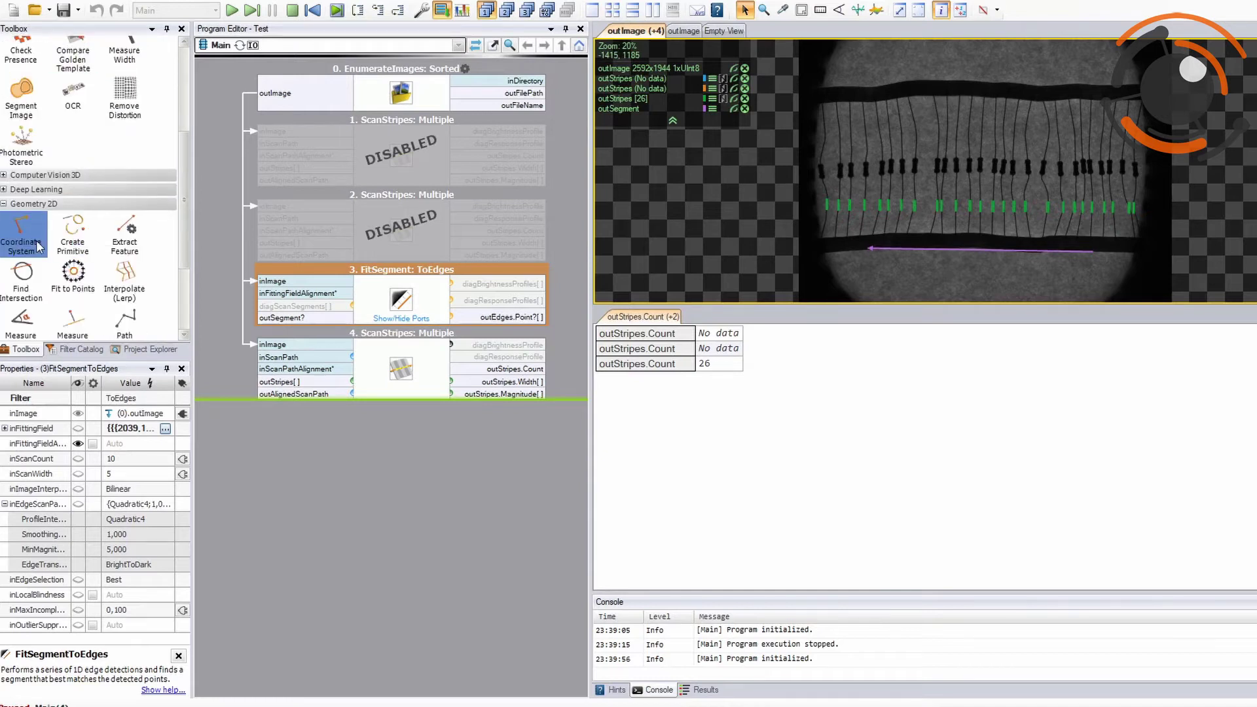
left_click_drag(38, 246, 377, 338)
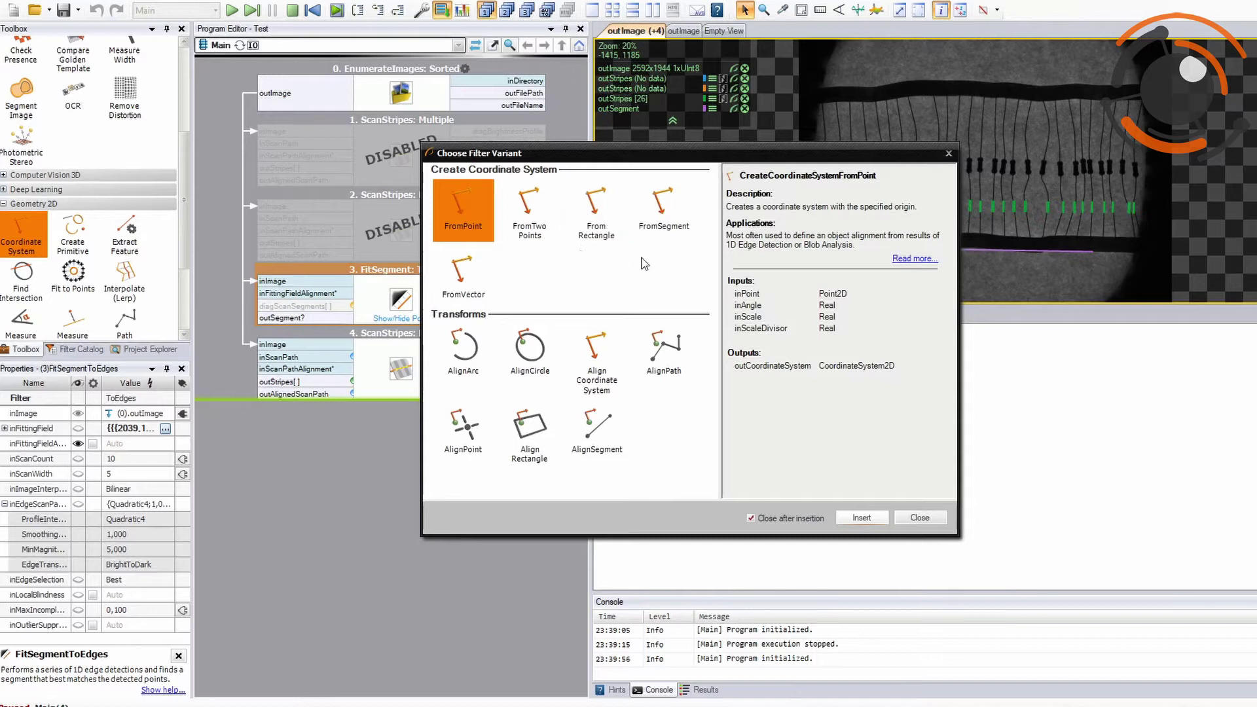
left_click(663, 209)
left_click(851, 518)
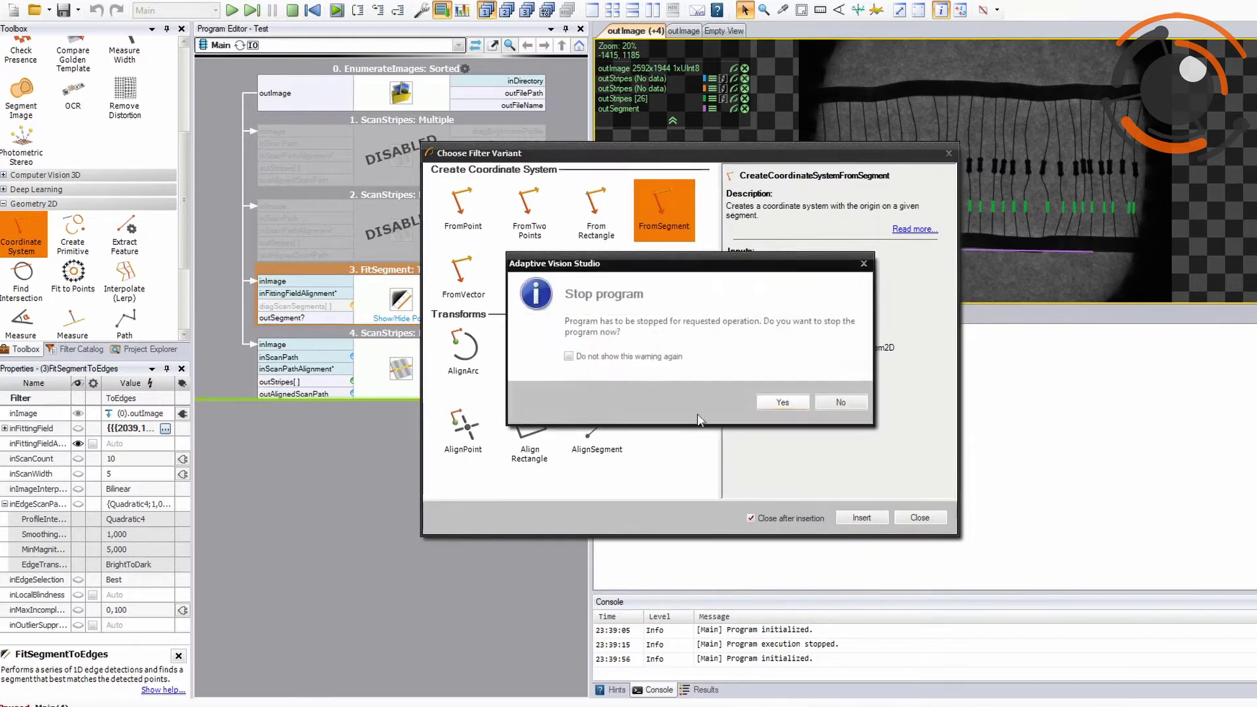
left_click(782, 402)
left_click_drag(300, 343, 303, 318)
left_click_drag(291, 361, 265, 413)
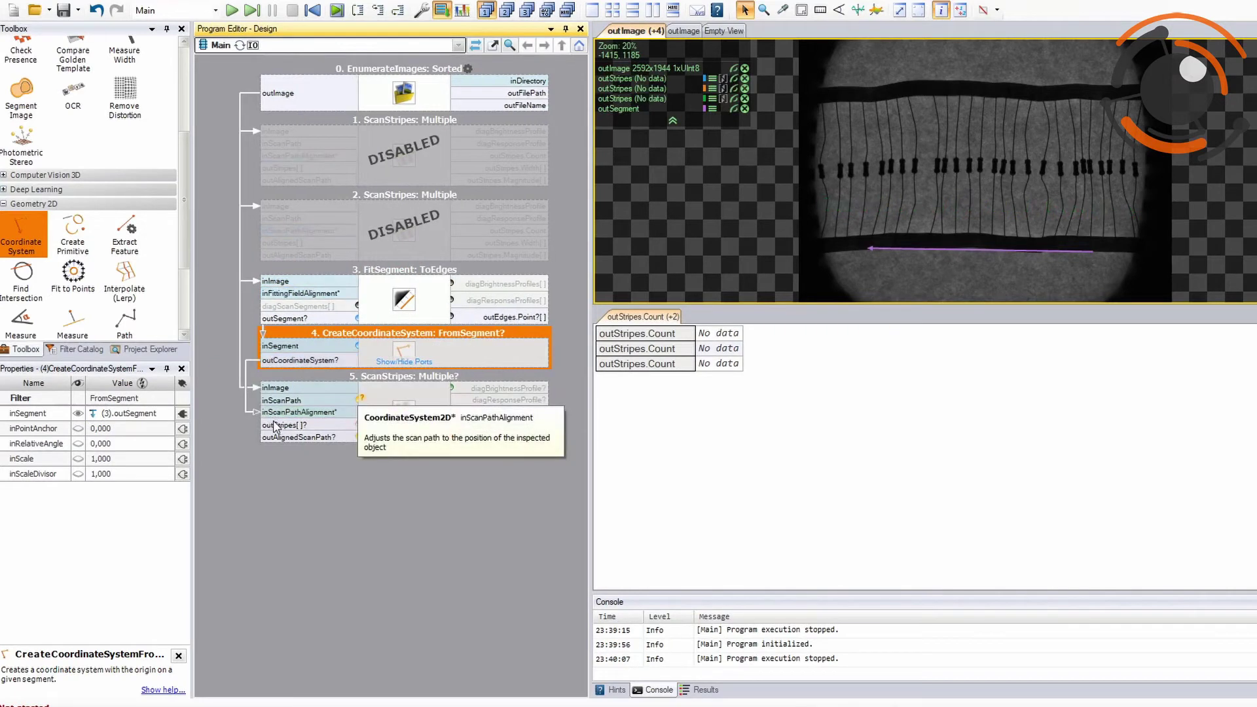
left_click(279, 401)
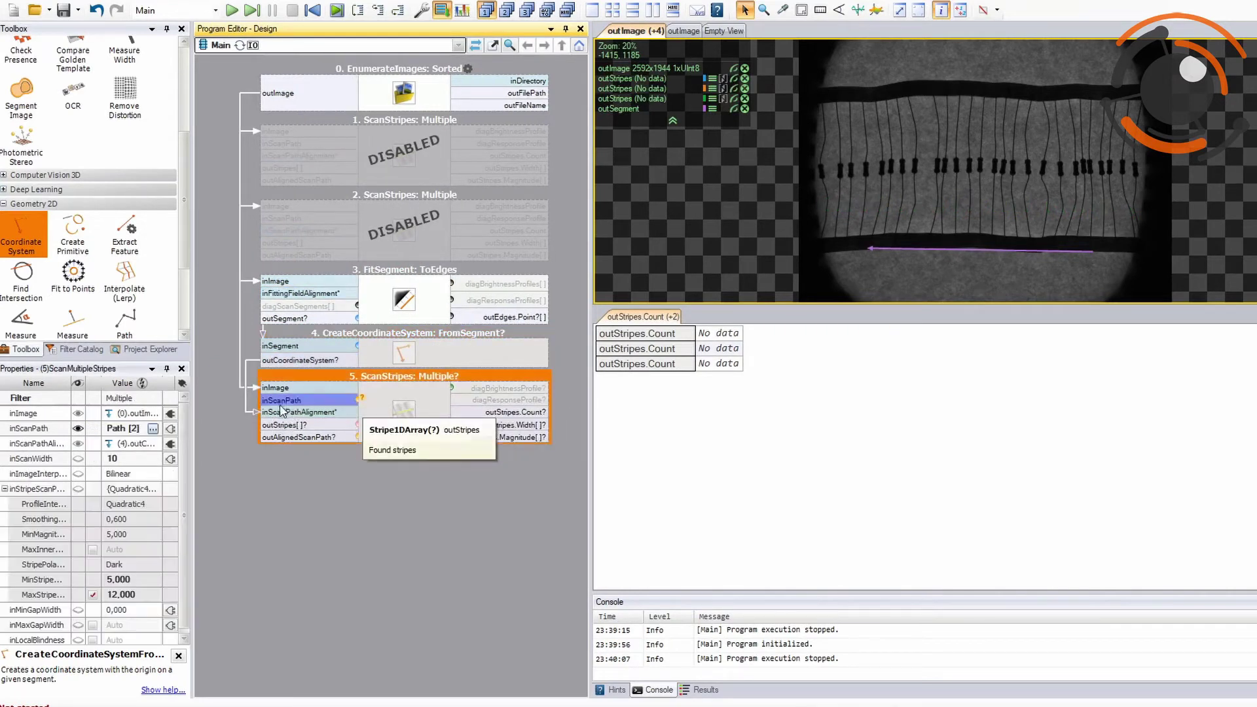
left_click(153, 429)
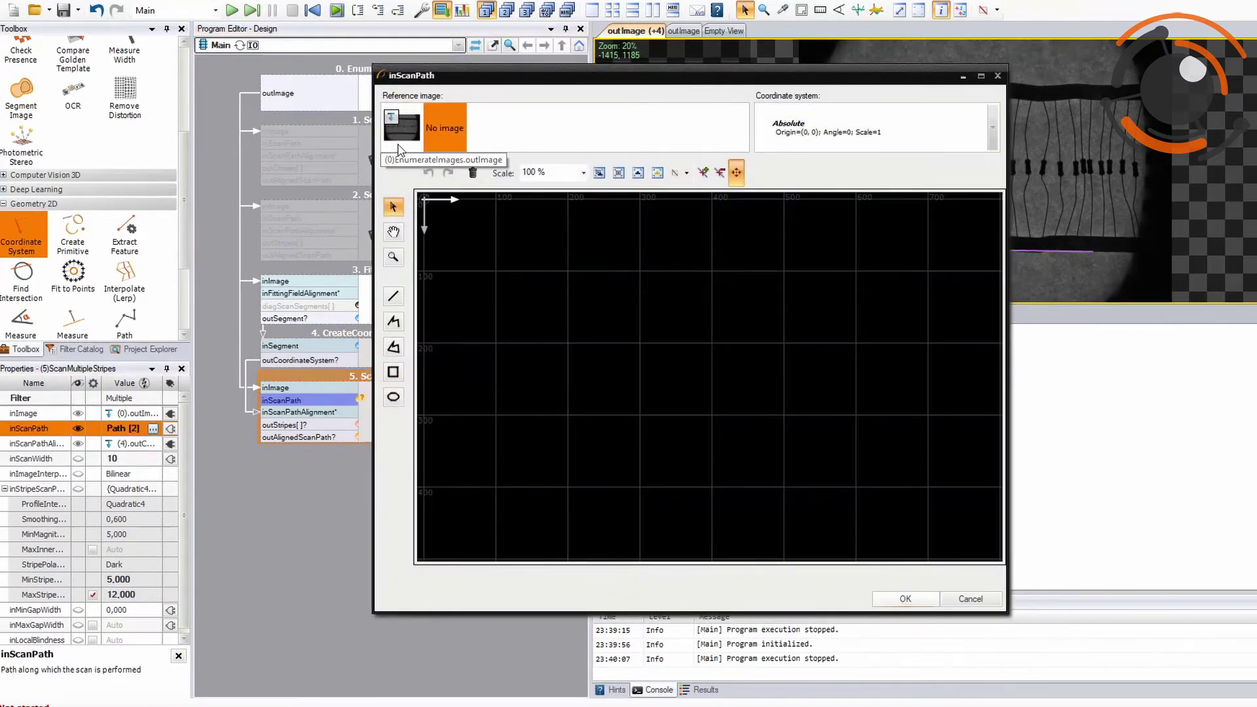
left_click(402, 128)
left_click(892, 142)
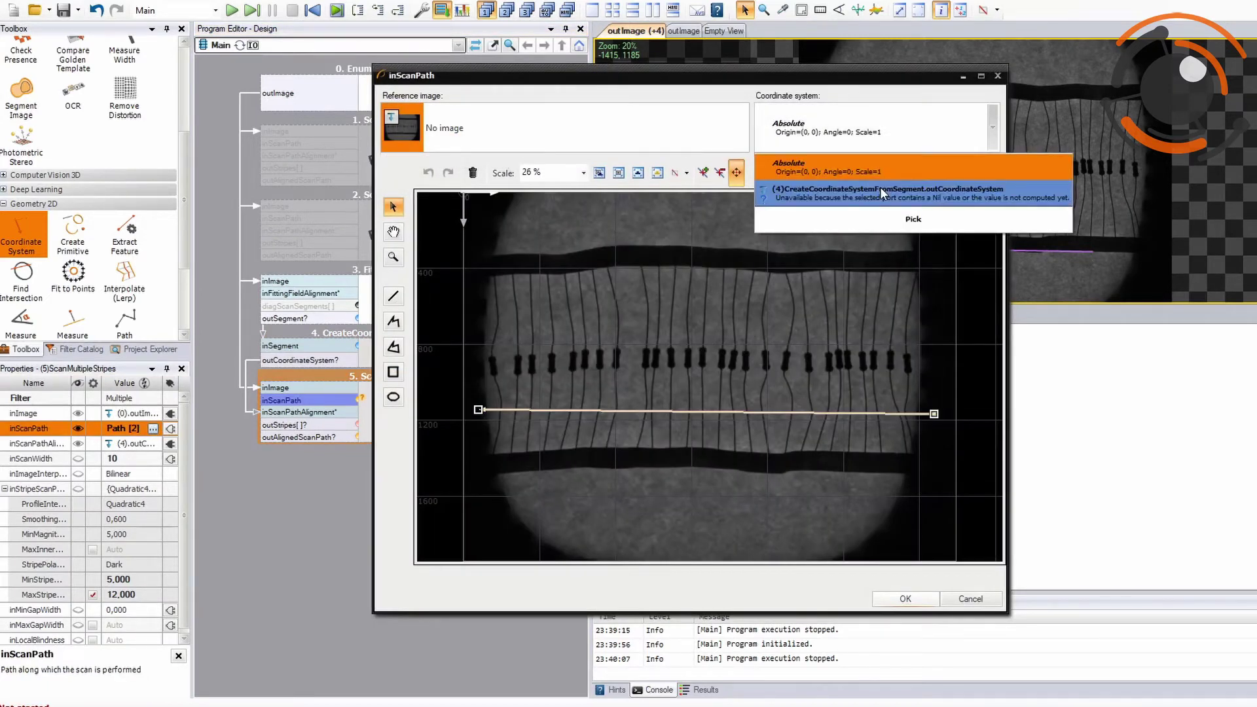
left_click(851, 187)
left_click(971, 598)
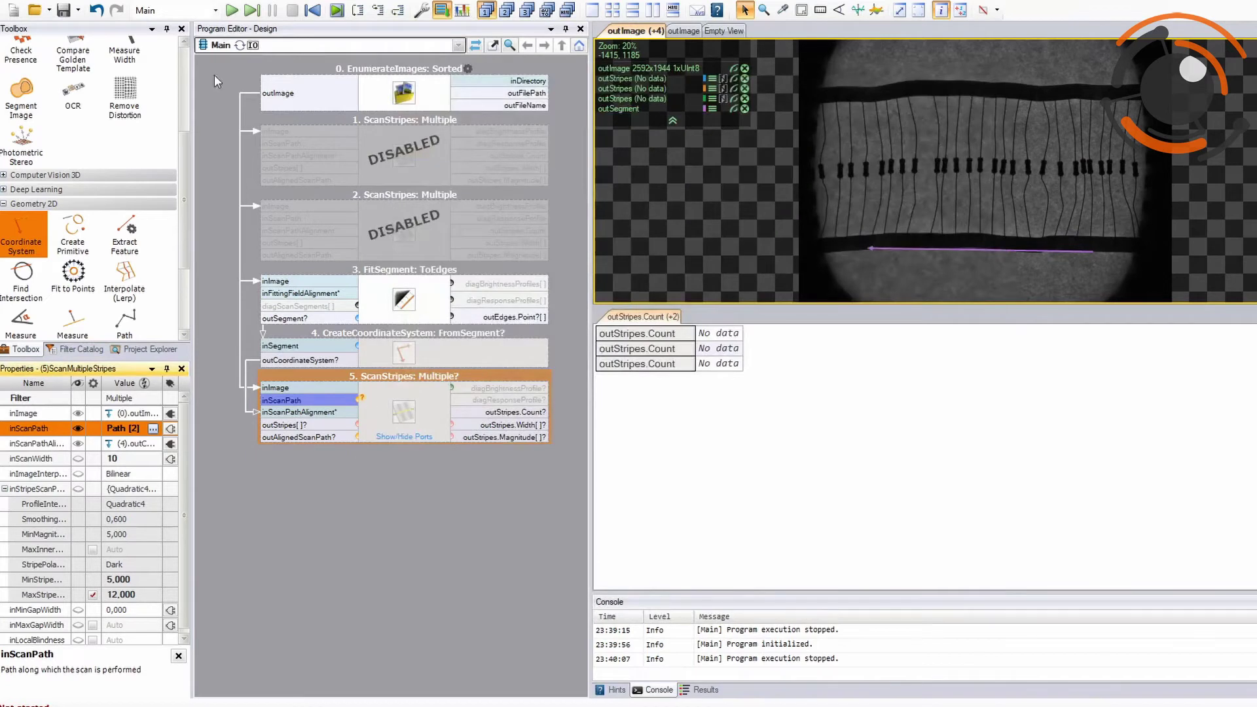
Run one iteration and place the inScanPath, in the CreateCoordinateSystemFromSegment coordinate system, across all wires between the resistor bodies and the lower tape
left_click(251, 11)
left_click(725, 405)
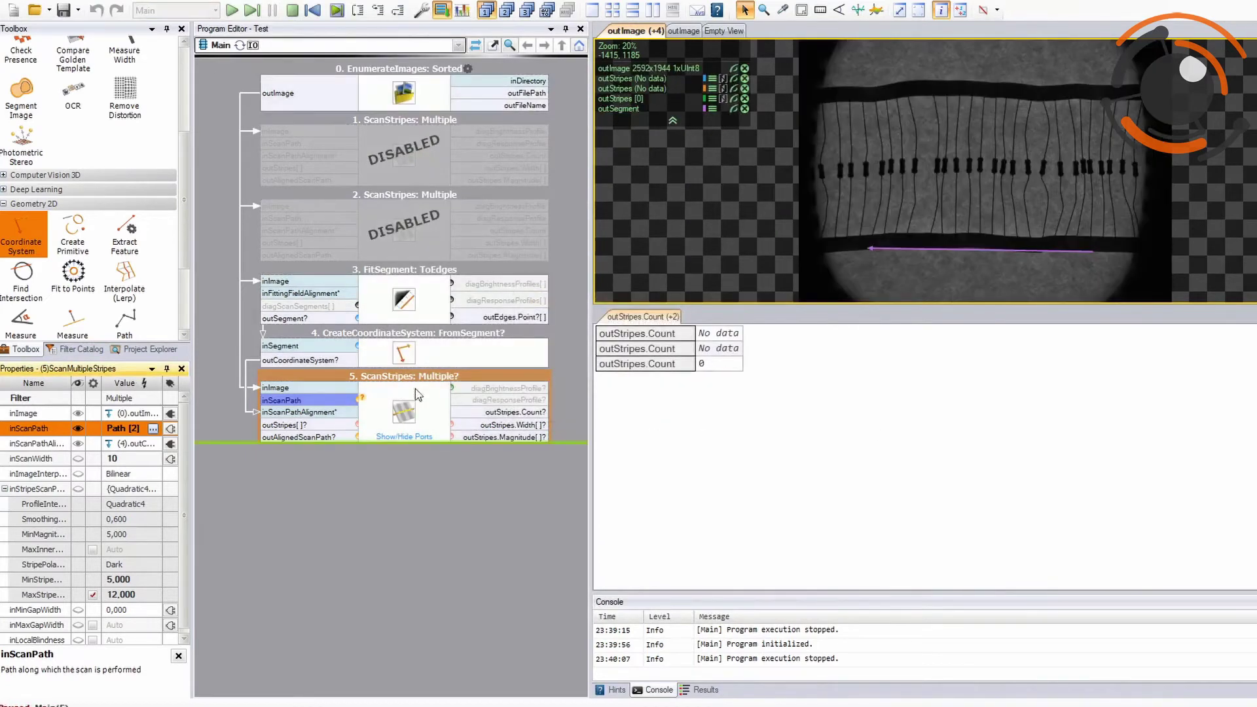
left_click(152, 429)
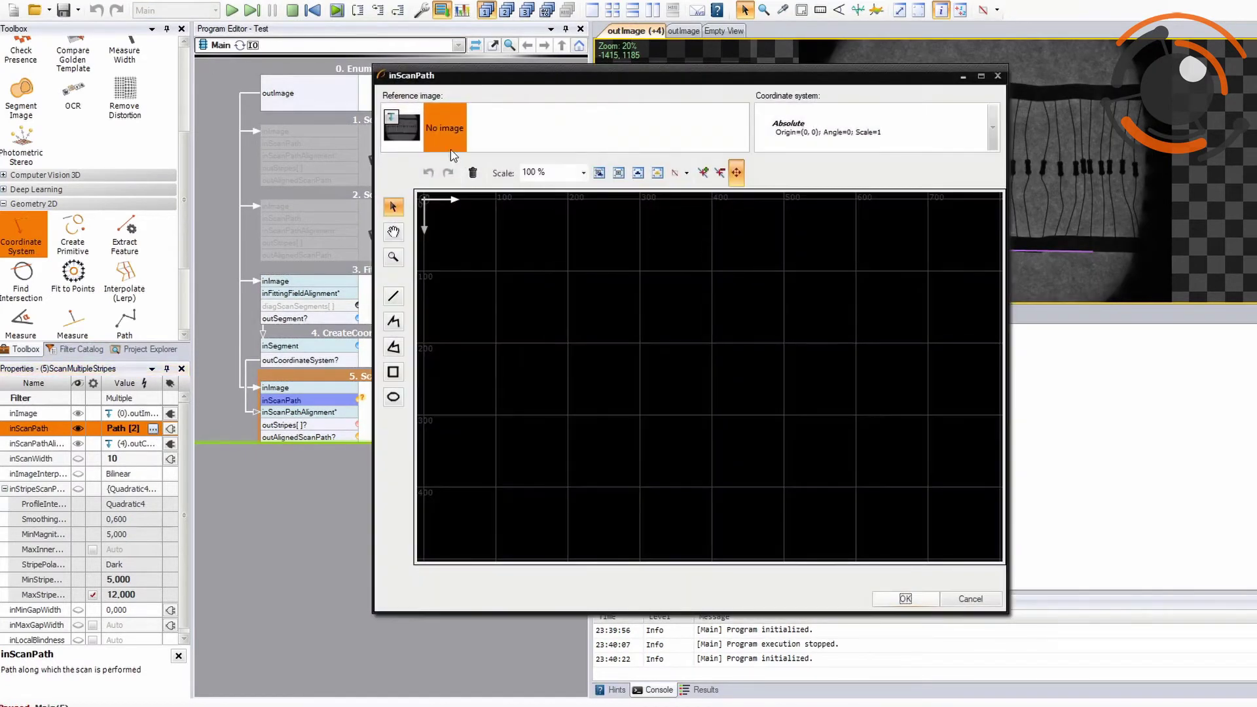
left_click(835, 150)
left_click(851, 193)
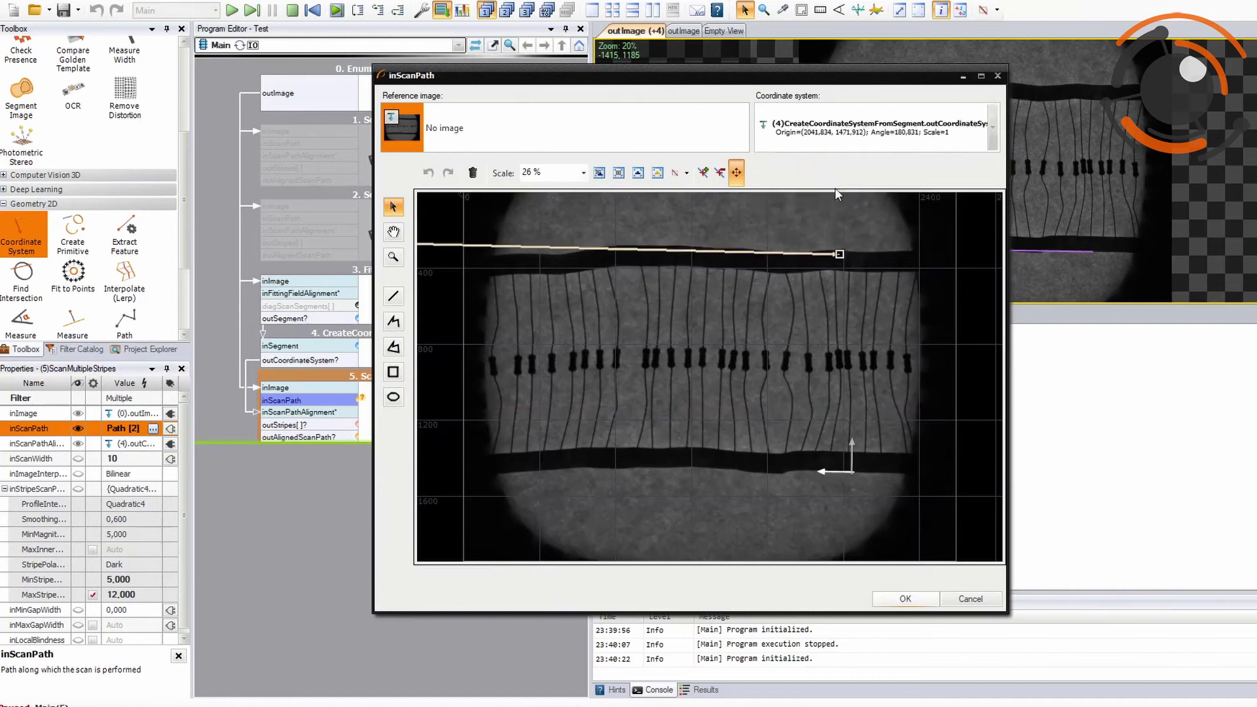
left_click_drag(667, 253, 754, 418)
left_click_drag(926, 421, 937, 410)
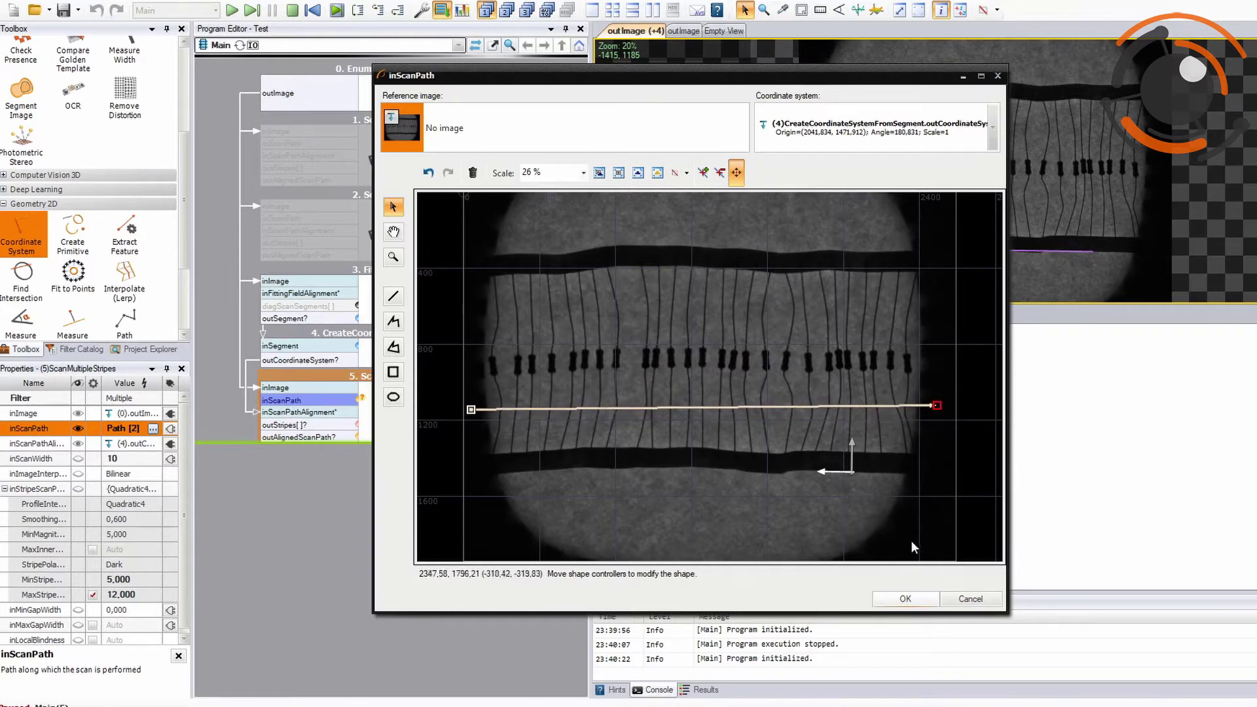
left_click(904, 597)
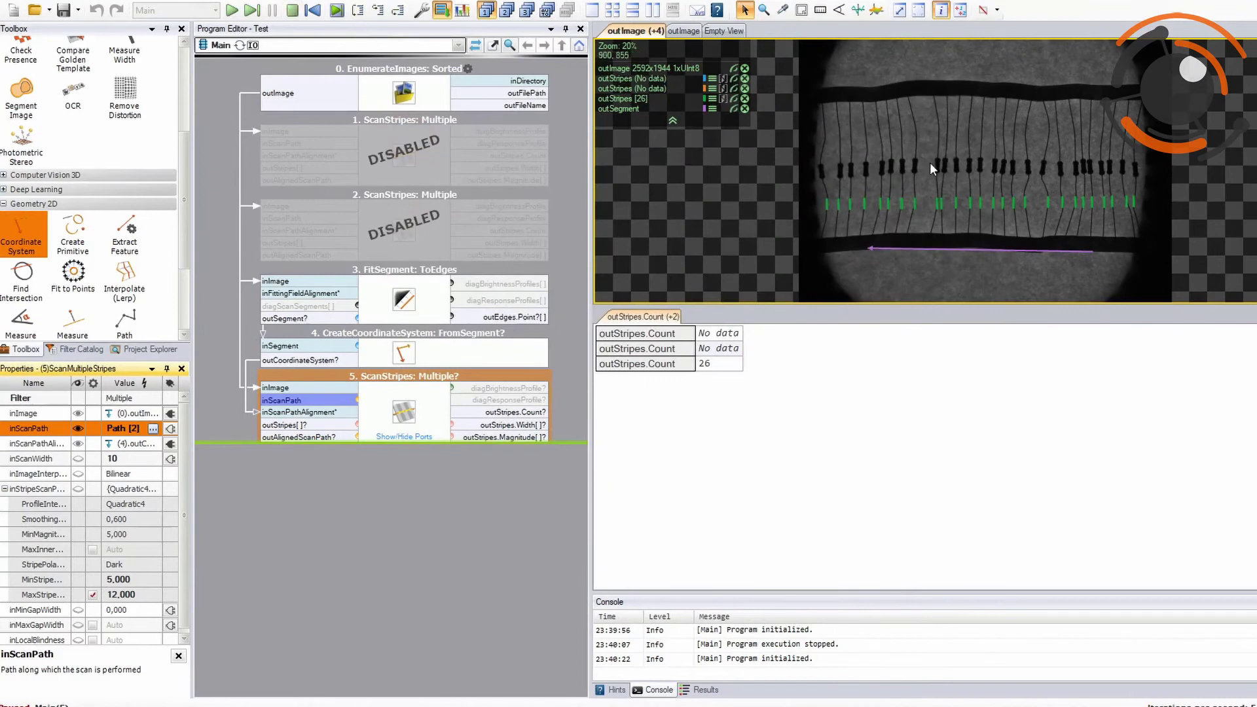
Iterate through the following images to check the aligned stripe detection and count at different resistor strip rotations
left_click(254, 11)
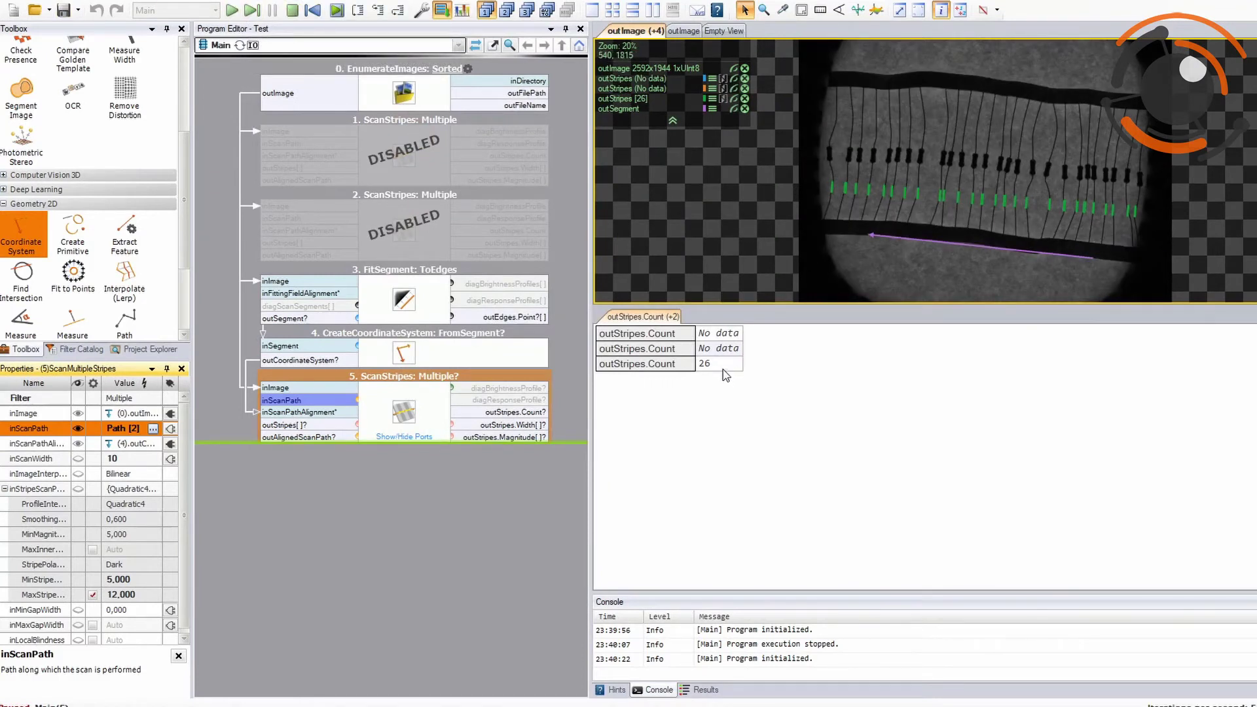
left_click(249, 12)
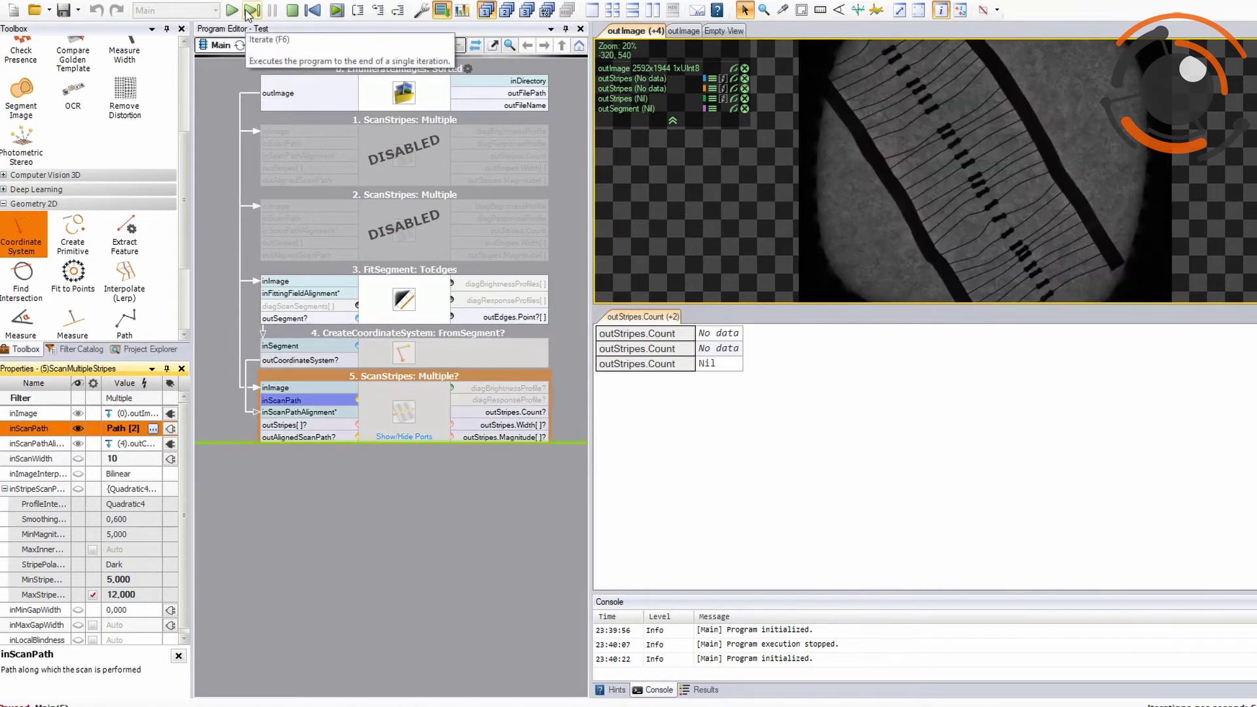
left_click(247, 11)
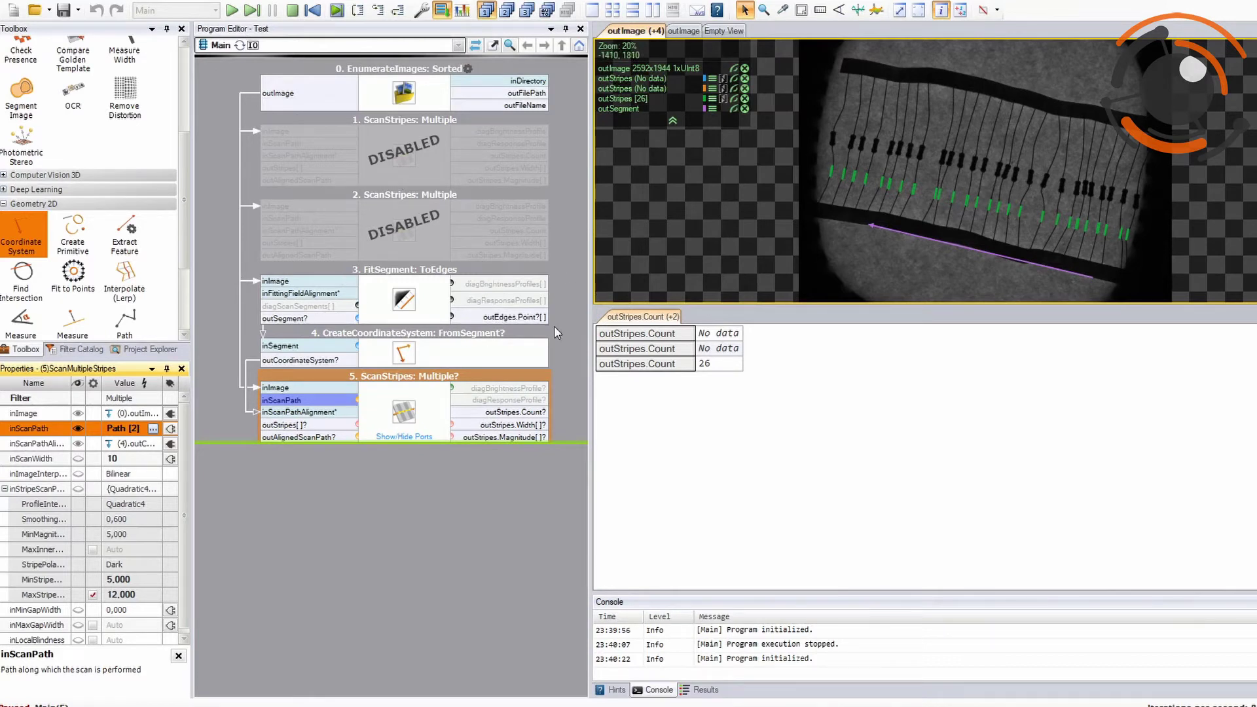
Stop the program and delete every filter after EnumerateImages, including the disabled ScanStripes, FitSegment, CreateCoordinateSystem and aligned ScanStripes filters
left_click(566, 341)
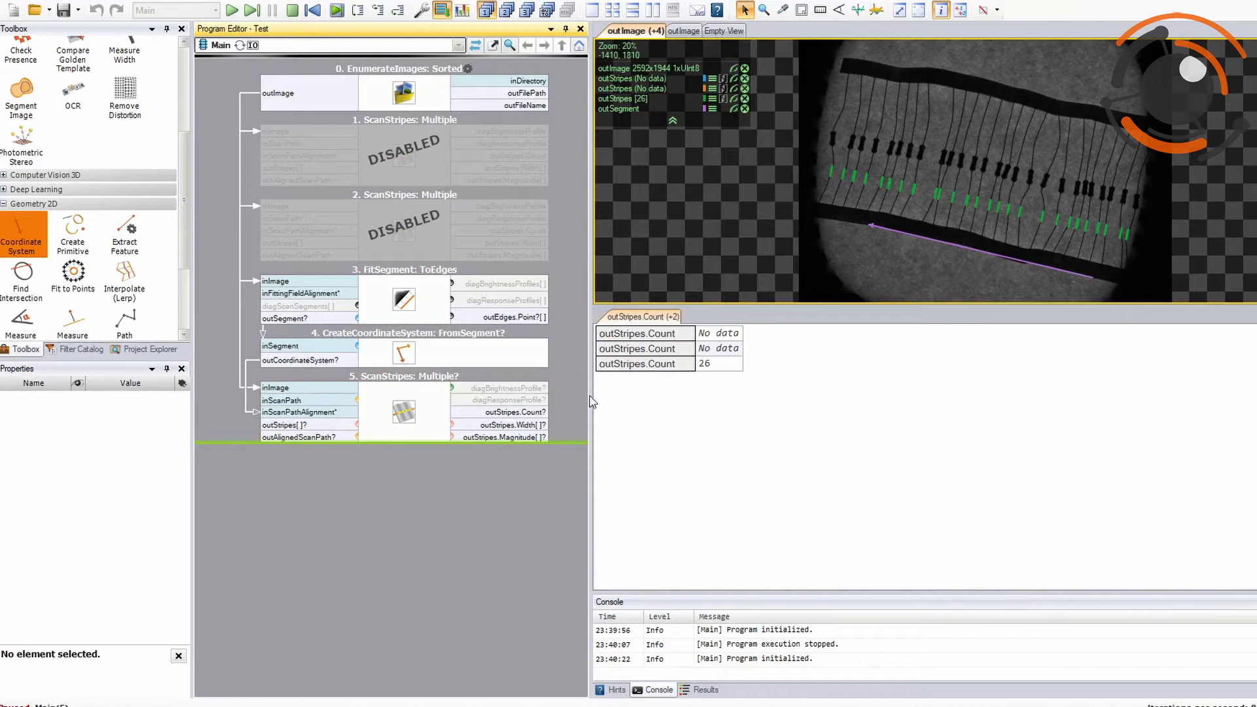
left_click_drag(584, 433, 389, 145)
key("Delete")
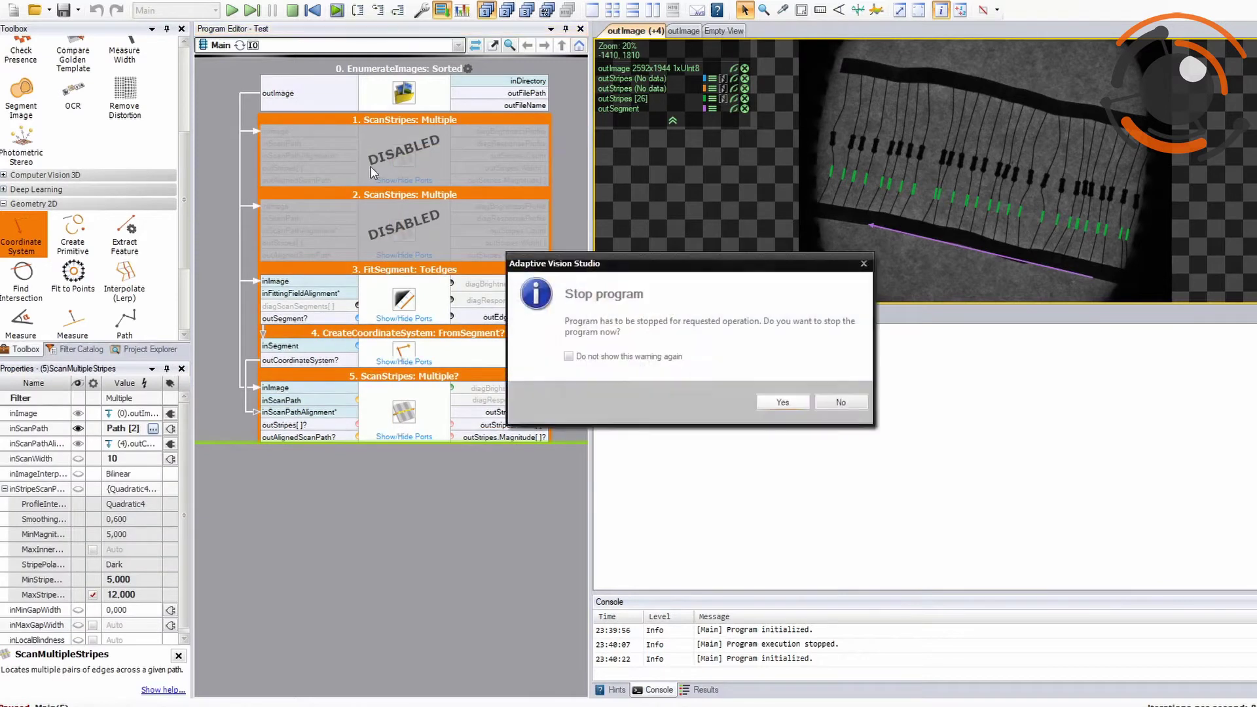
left_click(796, 405)
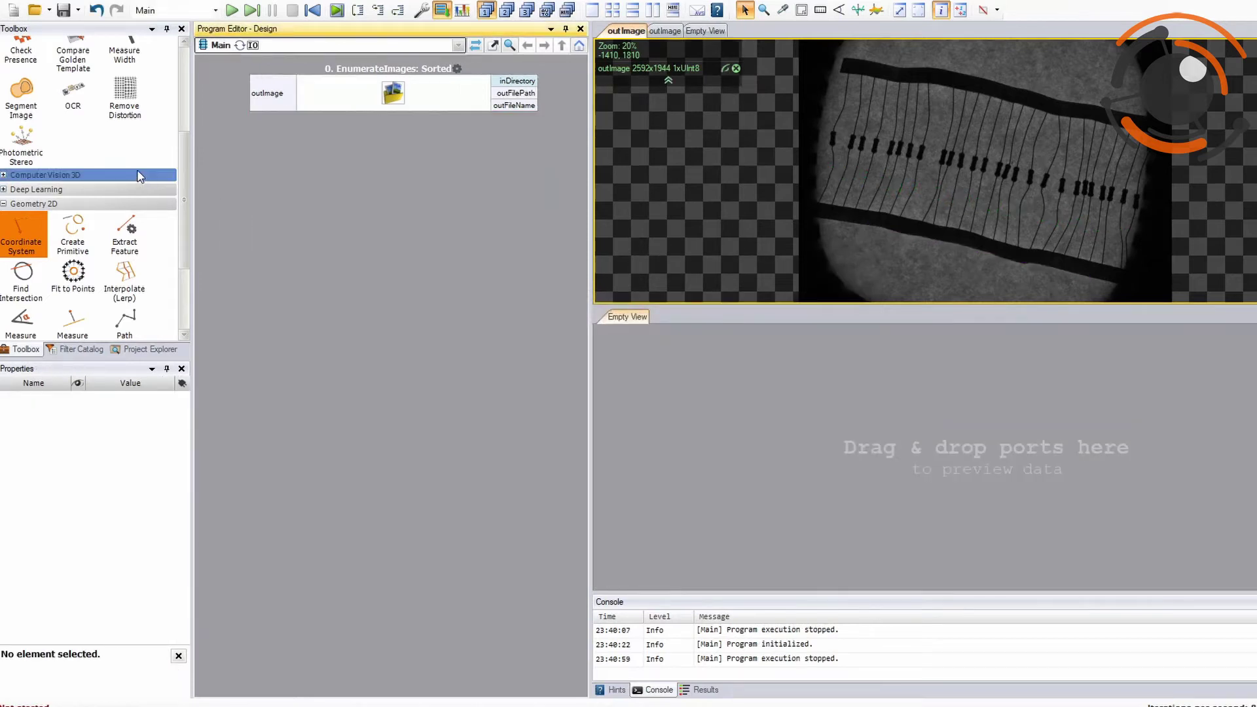
Insert the Multiple variant of LocateObjects_Edges after EnumerateImages and connect outImage to its inImage
scroll(131, 173, "up", 3)
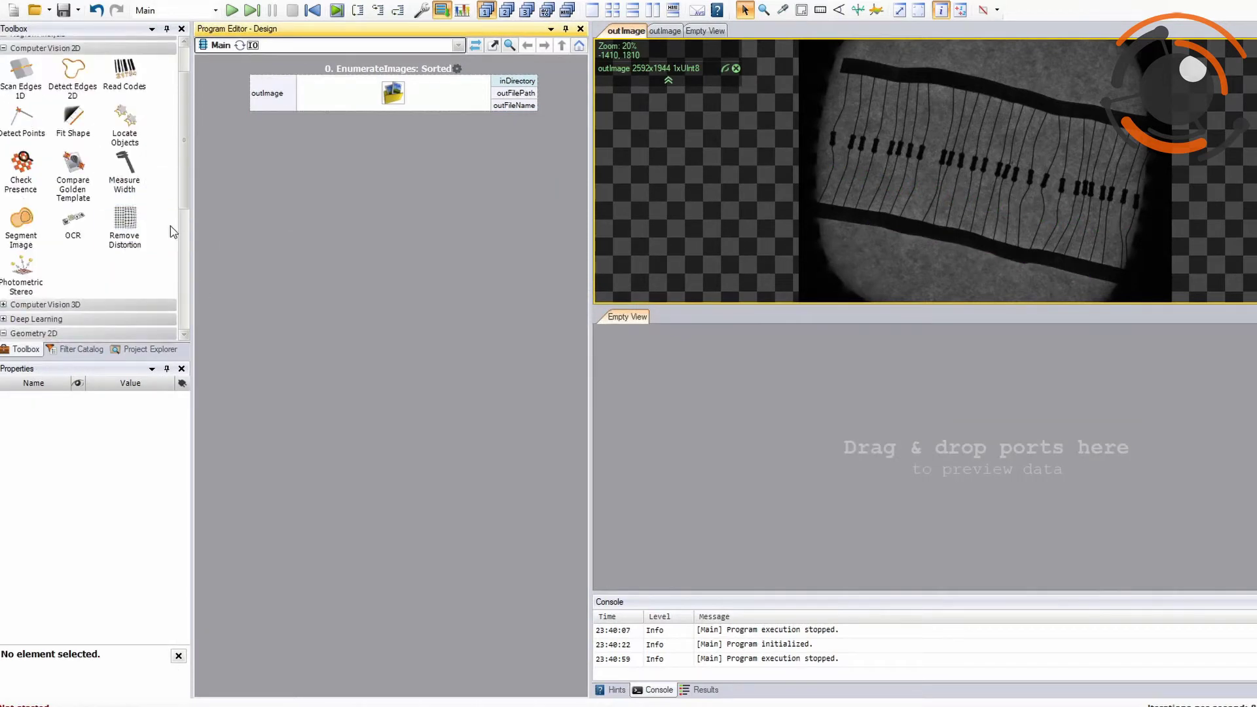
left_click(124, 124)
left_click(532, 209)
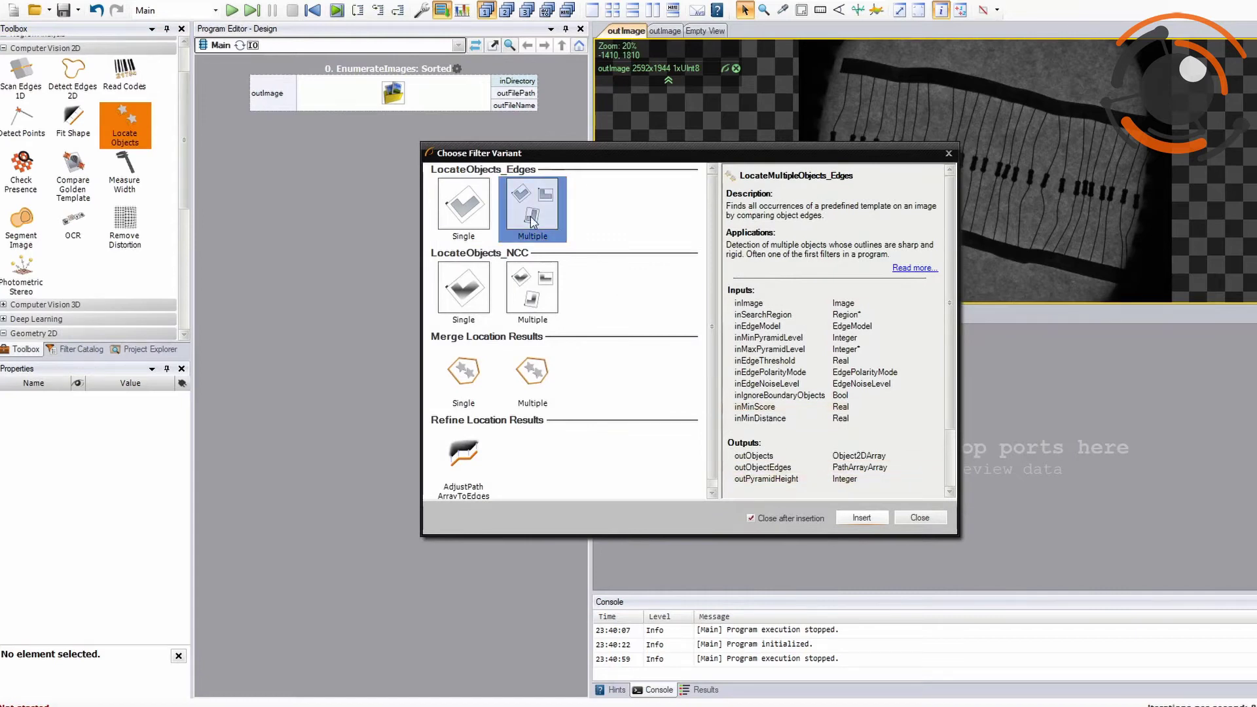
left_click(851, 522)
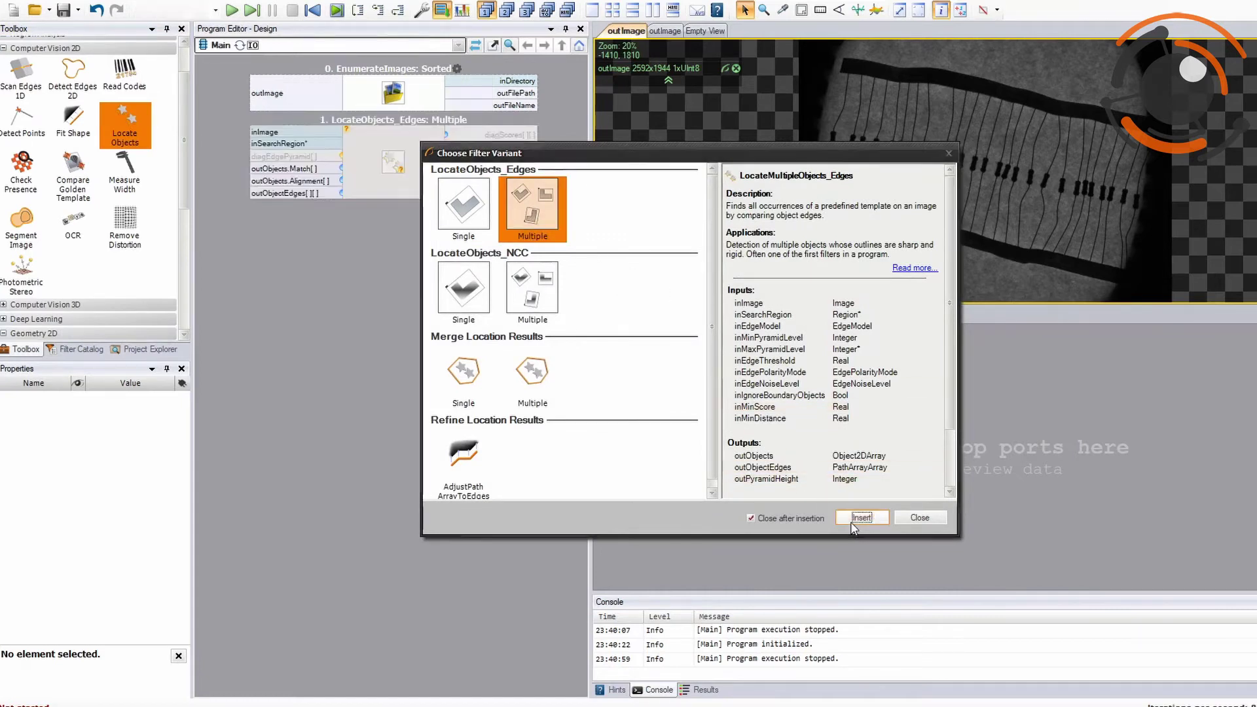
left_click_drag(292, 132, 295, 95)
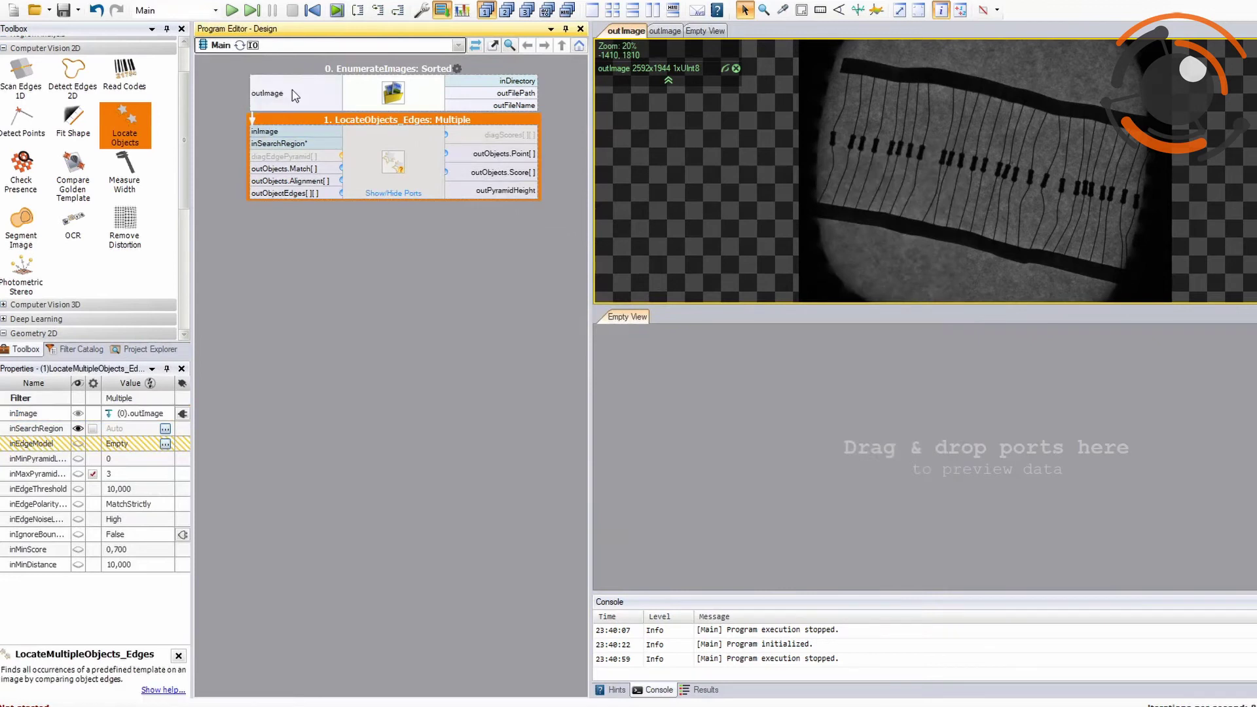
Open the inEdgeModel definition and paint the template region over one whole resistor body with a freehand brush of size 18
left_click(165, 444)
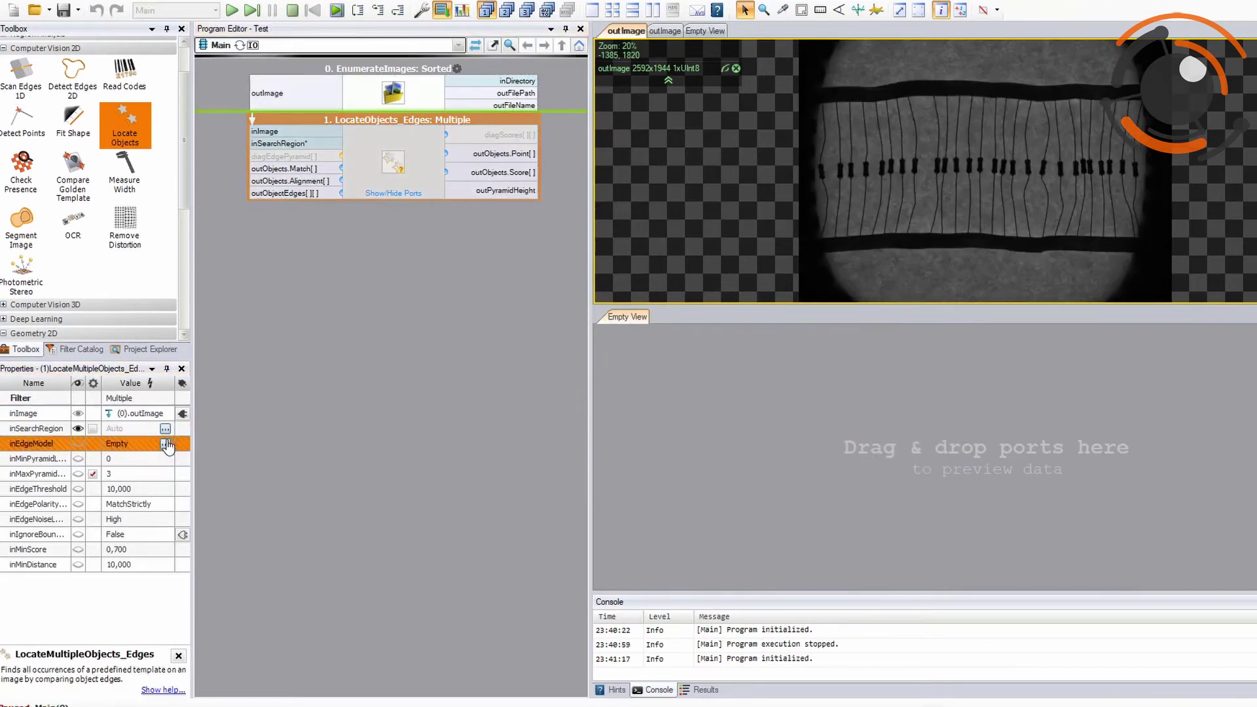
scroll(623, 401, "up", 10)
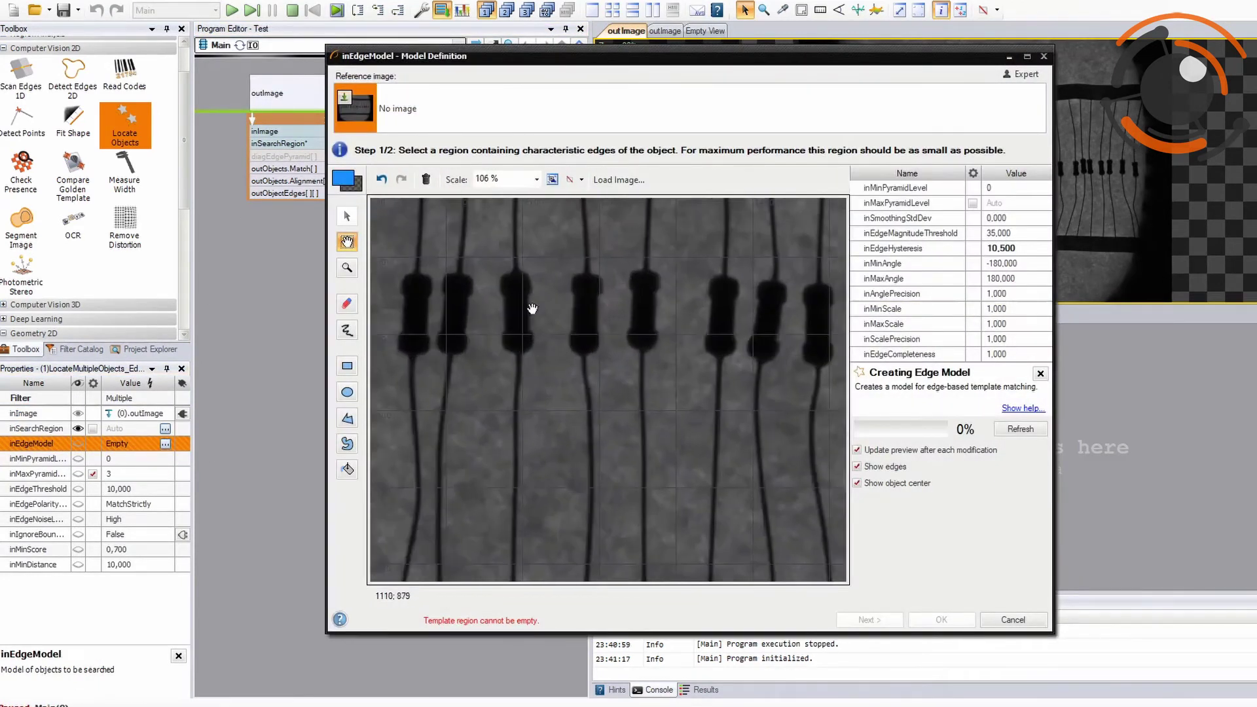
scroll(588, 292, "up", 2)
left_click_drag(759, 325, 653, 333)
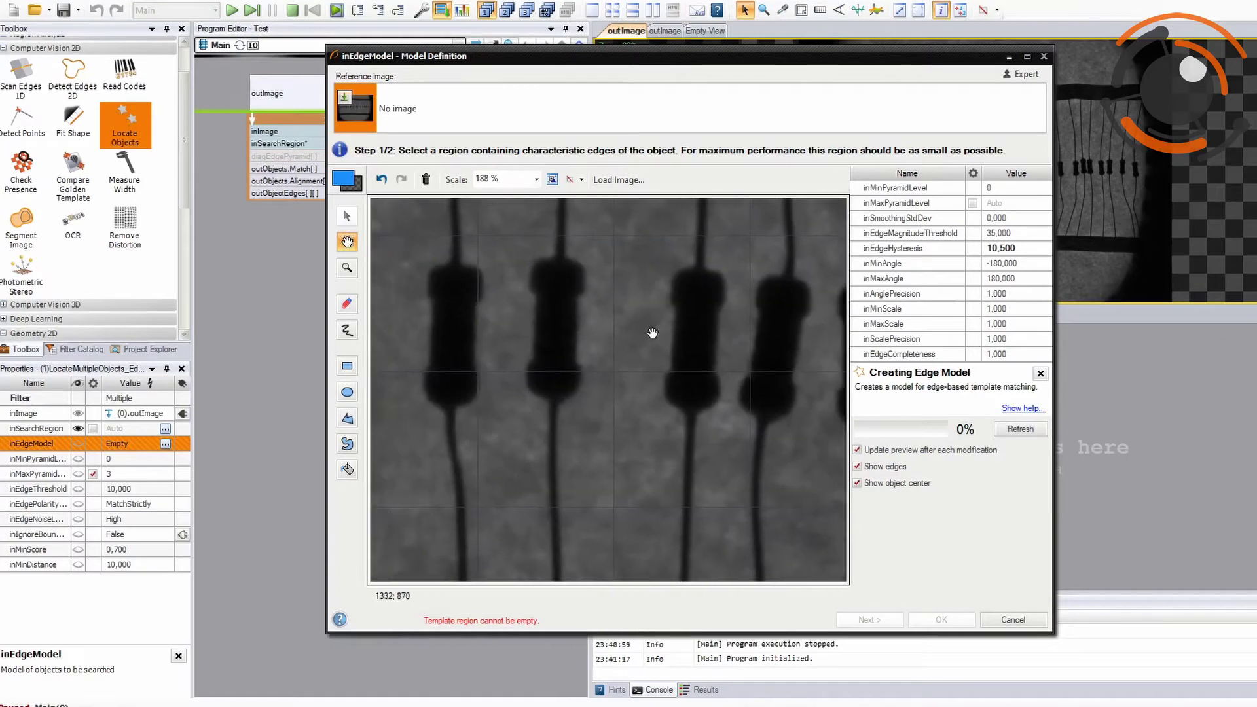
left_click(347, 330)
scroll(573, 311, "up", 2)
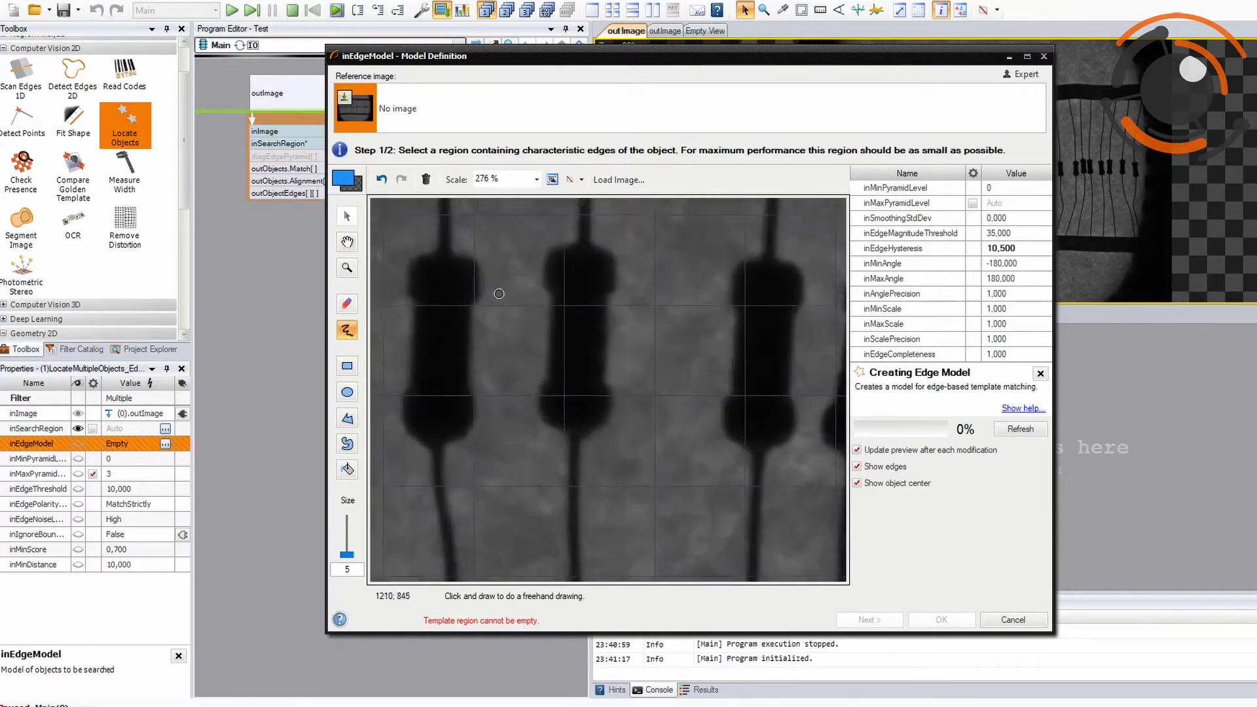
scroll(579, 309, "up", 3)
mouse_move(583, 305)
left_mouse_down()
mouse_move(562, 246)
mouse_move(626, 249)
mouse_move(627, 412)
mouse_move(606, 450)
mouse_move(562, 436)
mouse_move(575, 309)
mouse_move(596, 314)
mouse_move(598, 421)
left_mouse_up()
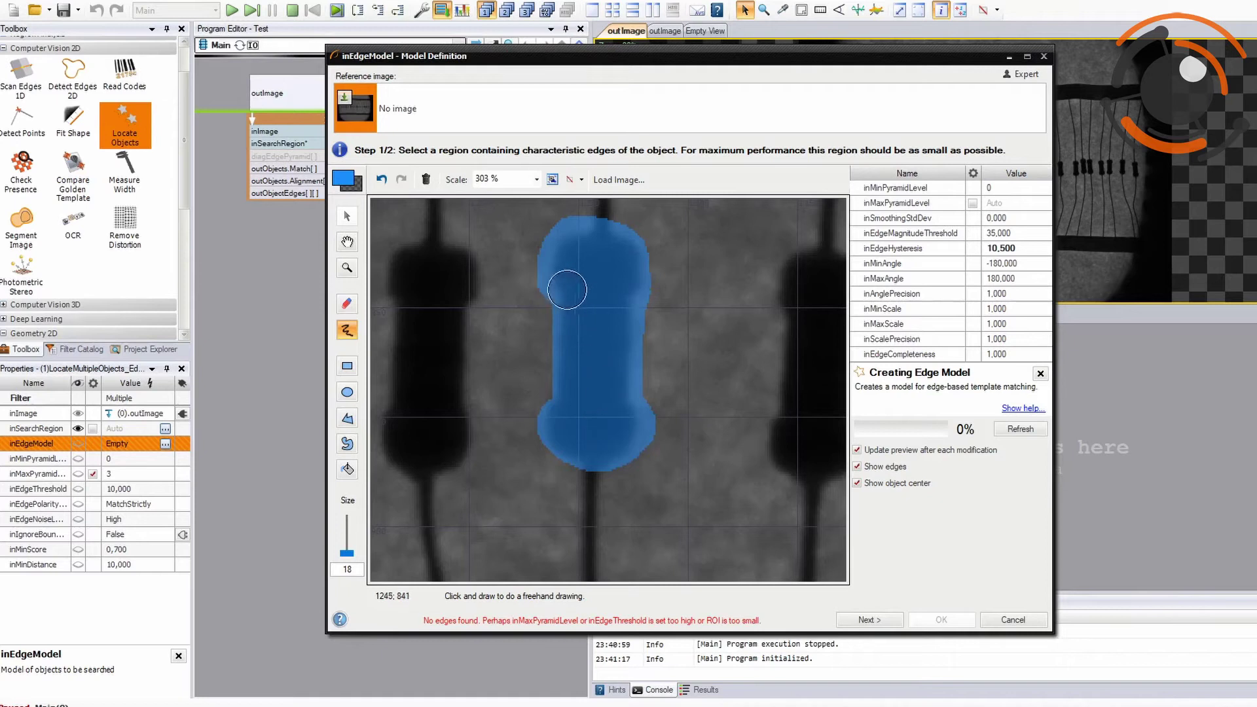
mouse_move(570, 283)
left_mouse_down()
mouse_move(567, 364)
mouse_move(588, 422)
left_mouse_up()
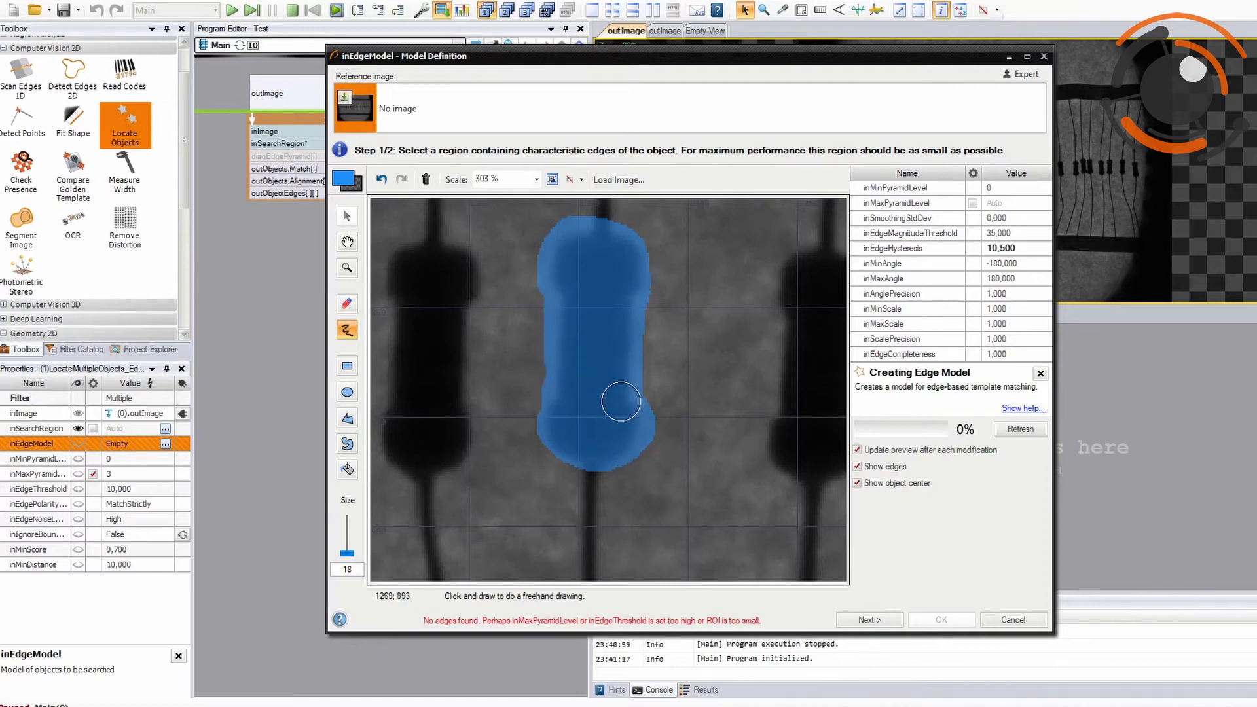
Set the edge model's inEdgeMagnitudeThreshold to 24 and its inSmoothingStdDev to 0.4
left_click(999, 233)
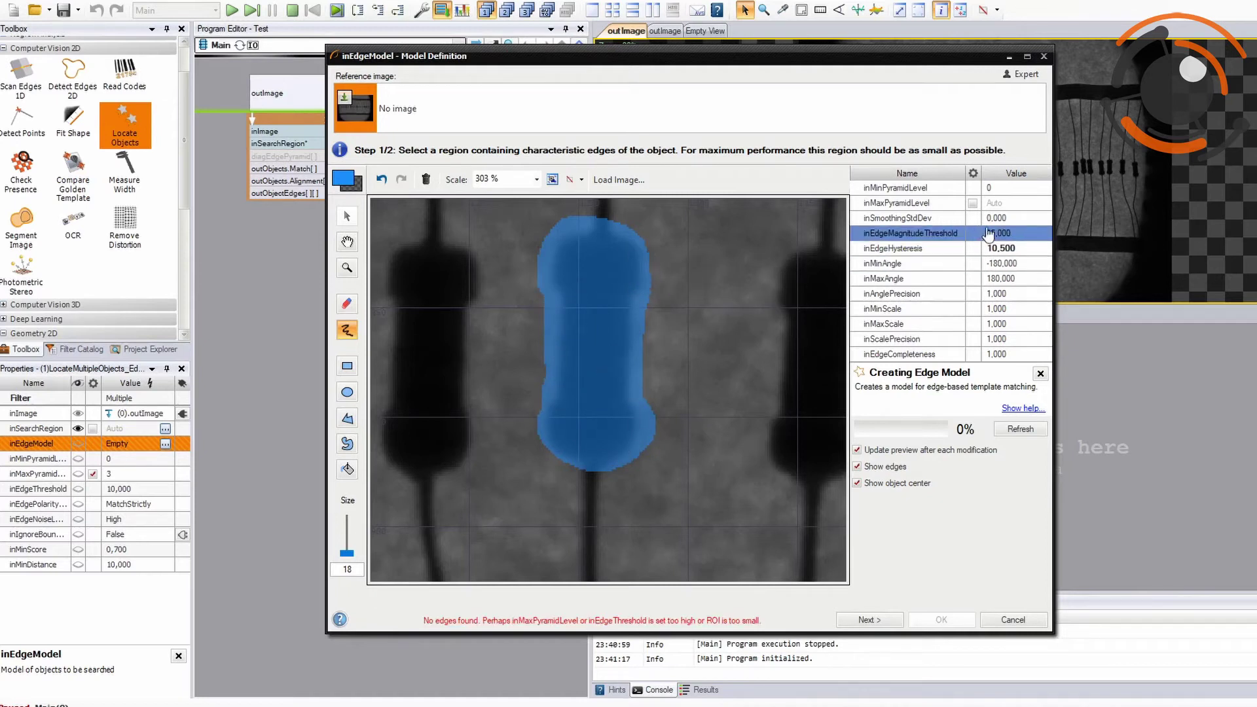
left_click(1024, 233)
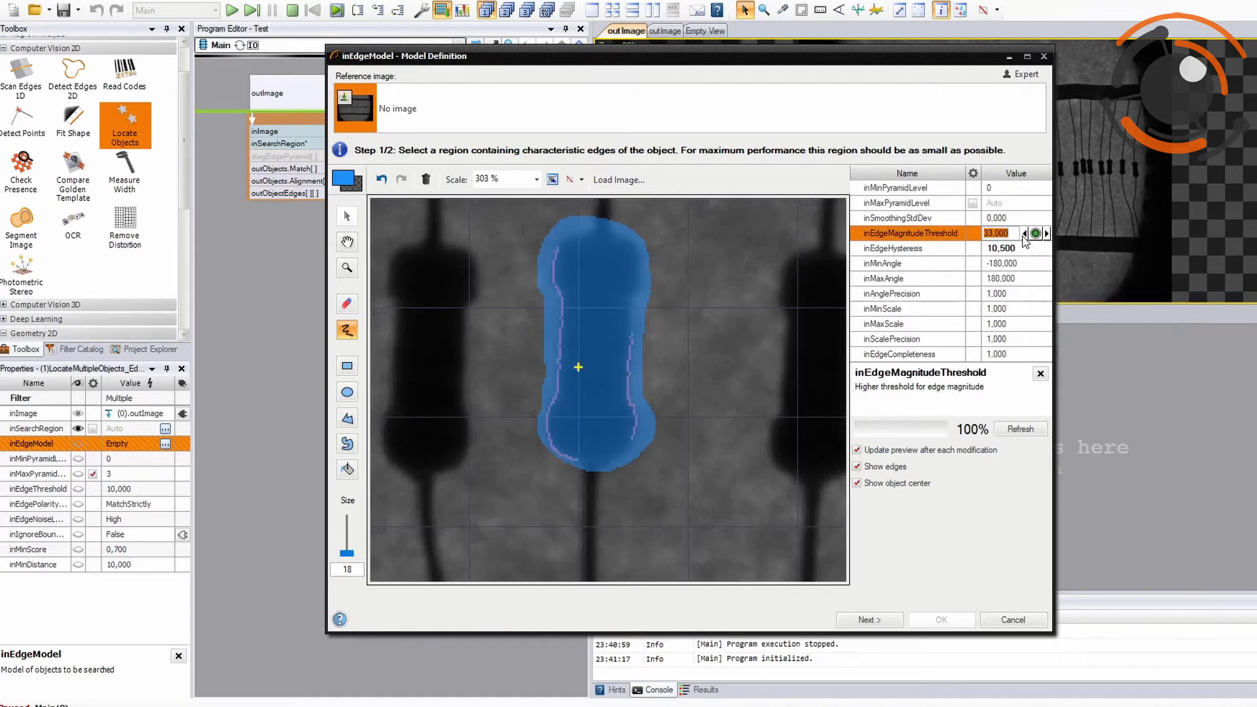
left_click(1024, 233)
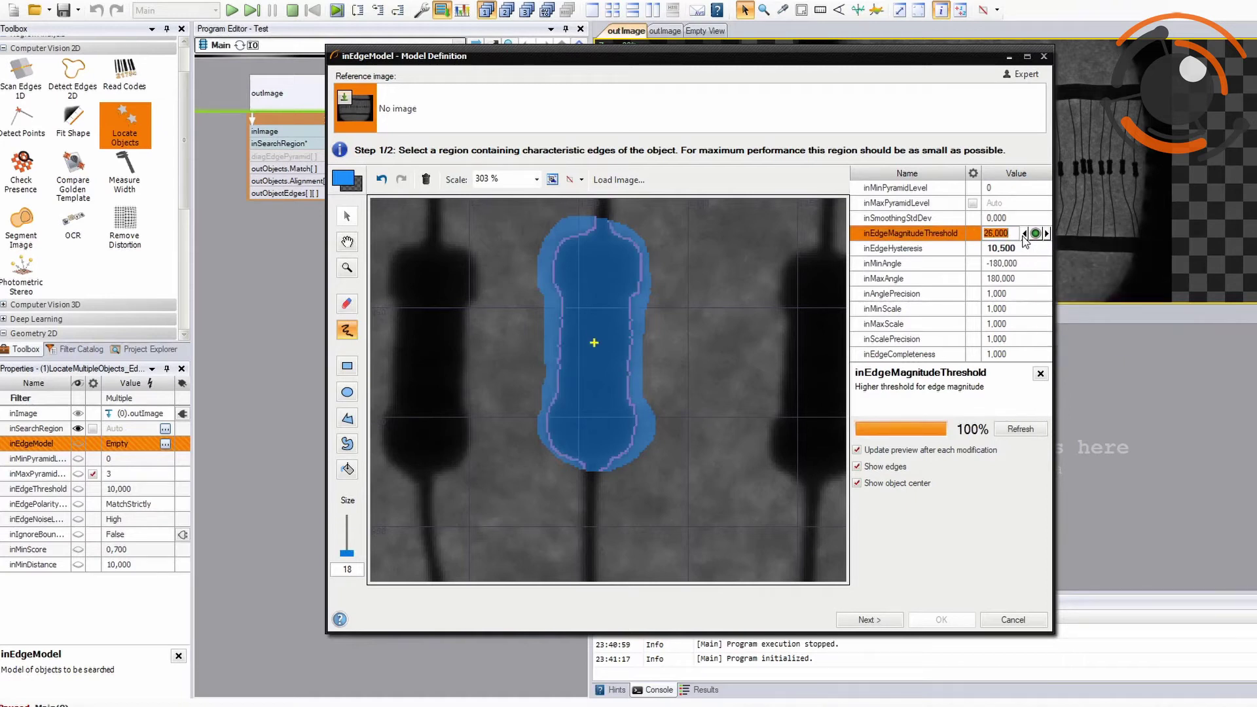
left_click(1024, 234)
left_click(1024, 233)
left_click(1030, 218)
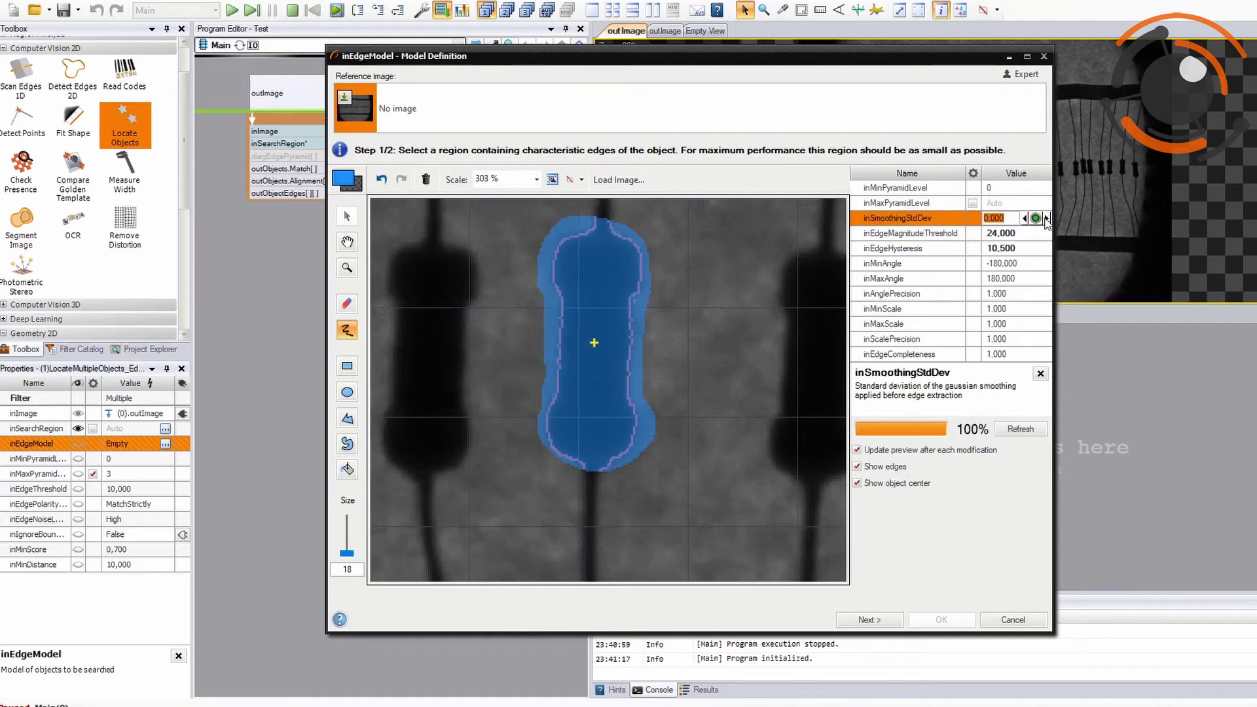
left_click(1045, 219)
left_click(1046, 219)
left_click(1045, 218)
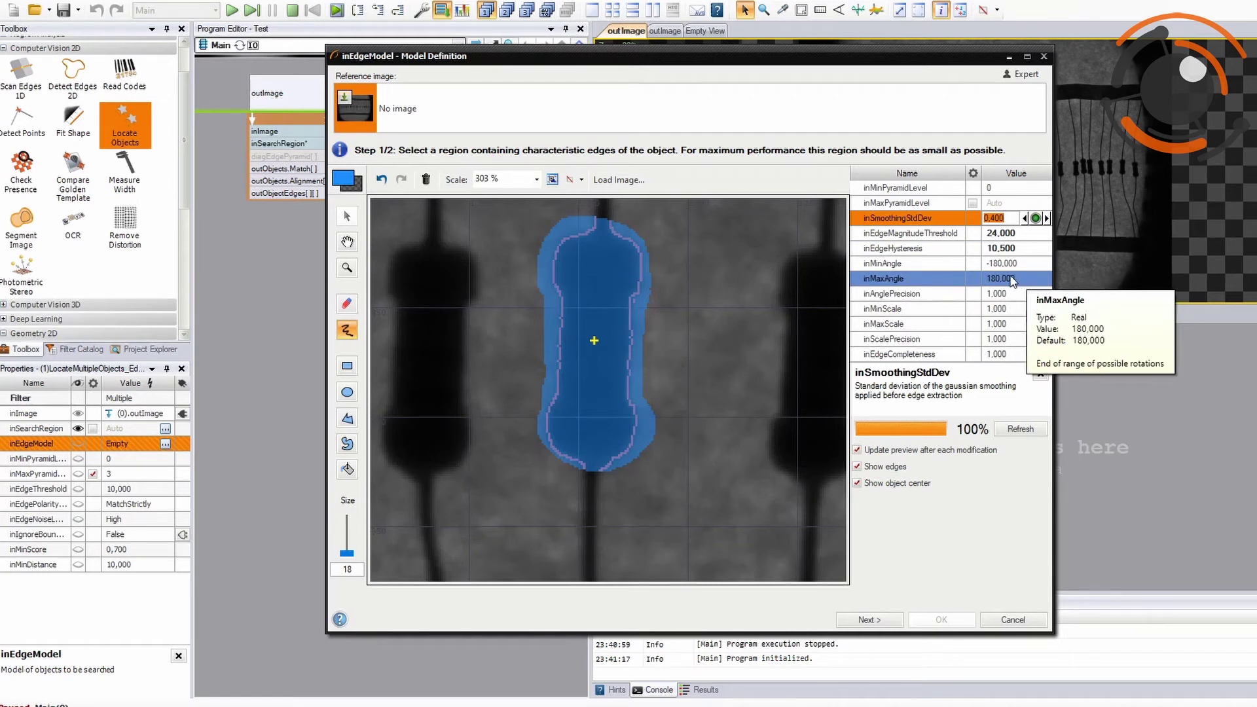
Set inEdgeHysteresis to 17 and finish the edge model with the proposed rectangle around the resistor body
left_click(1001, 248)
left_click_drag(1035, 248, 1025, 249)
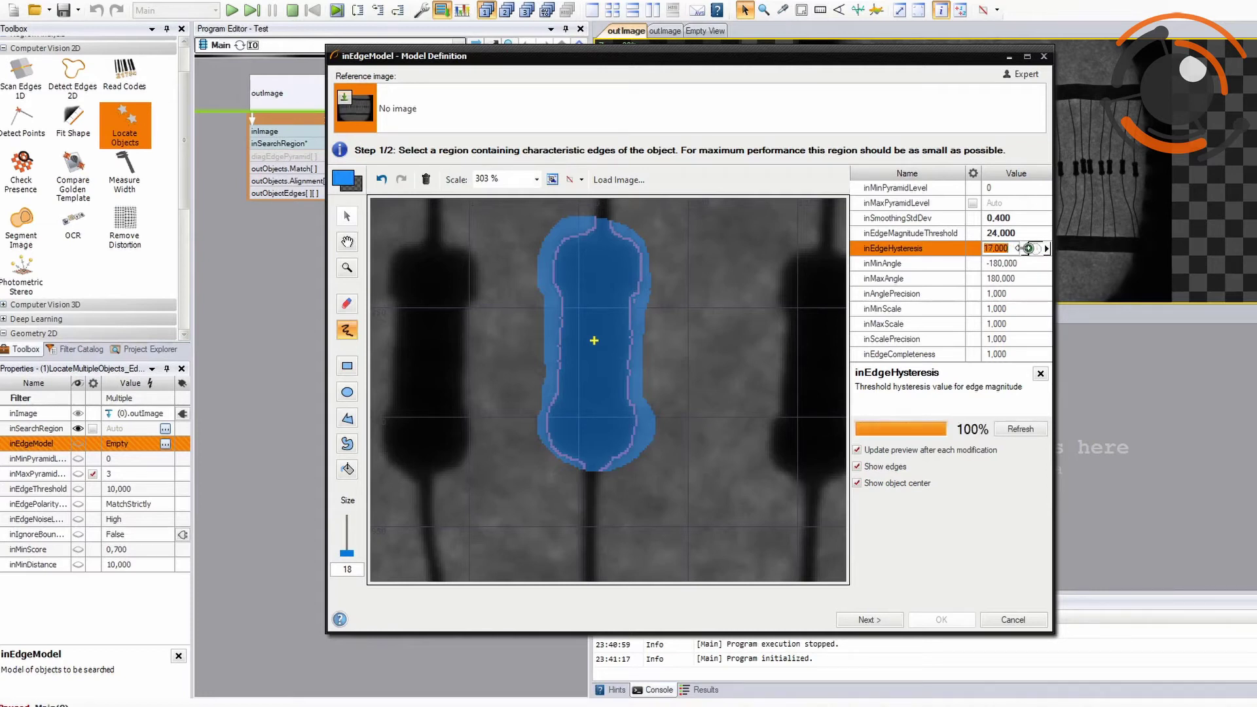
left_click(904, 621)
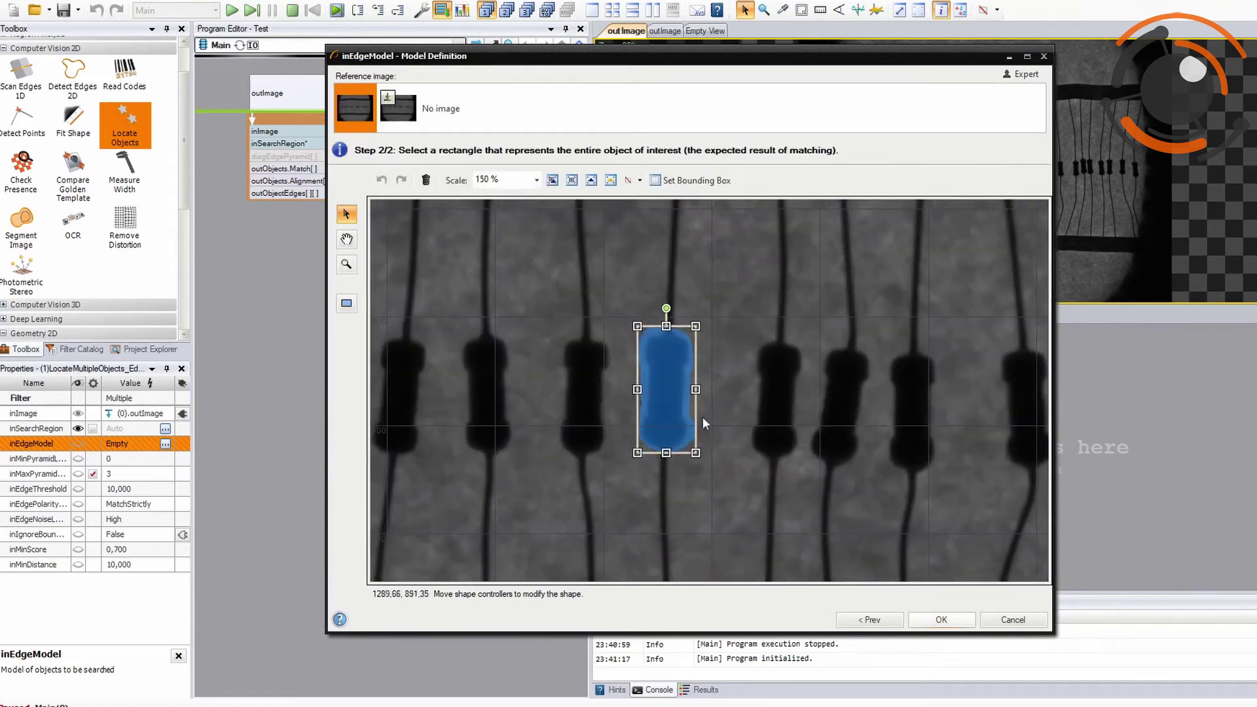
left_click(943, 620)
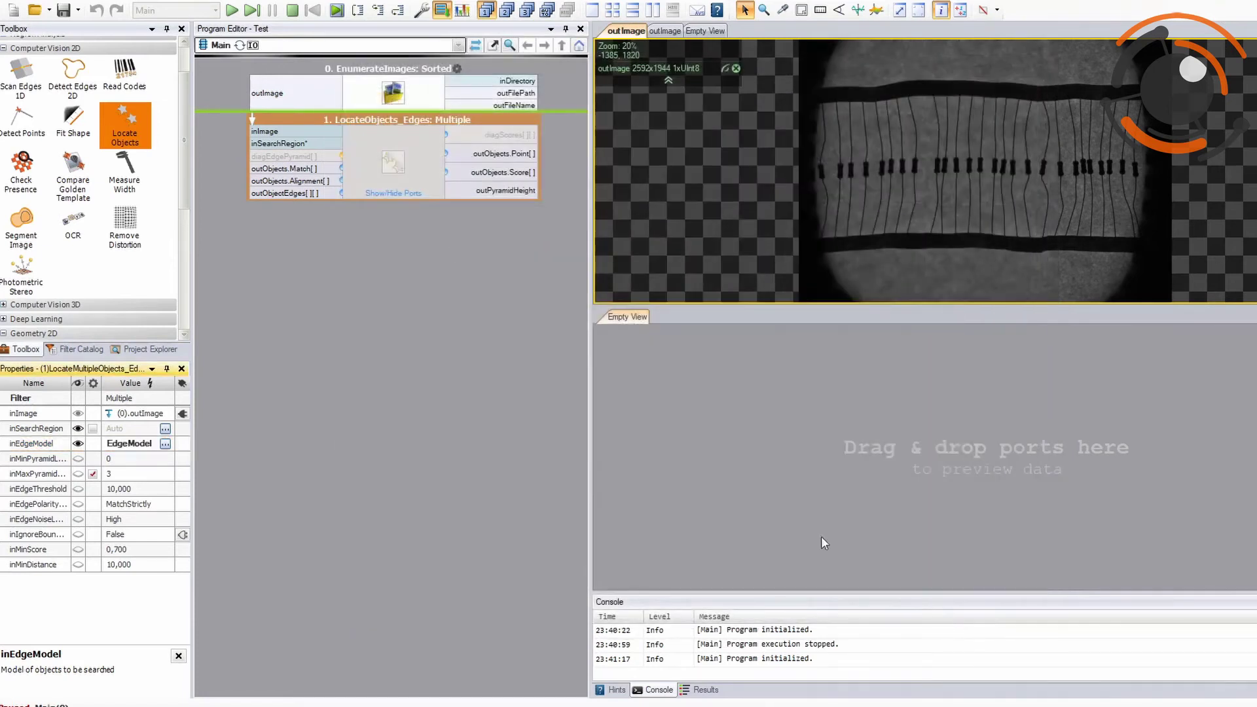
Add outObjects.Match to the outImage preview and run the program for one iteration
left_click_drag(297, 171, 827, 163)
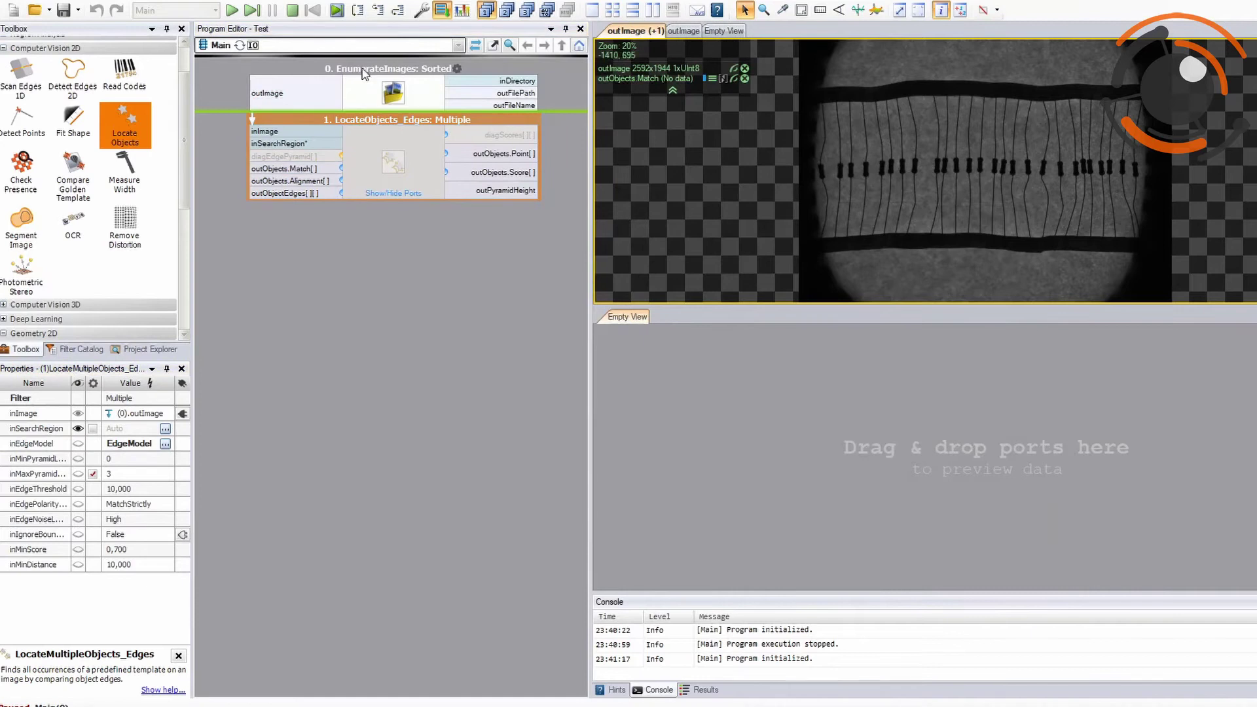
left_click(260, 12)
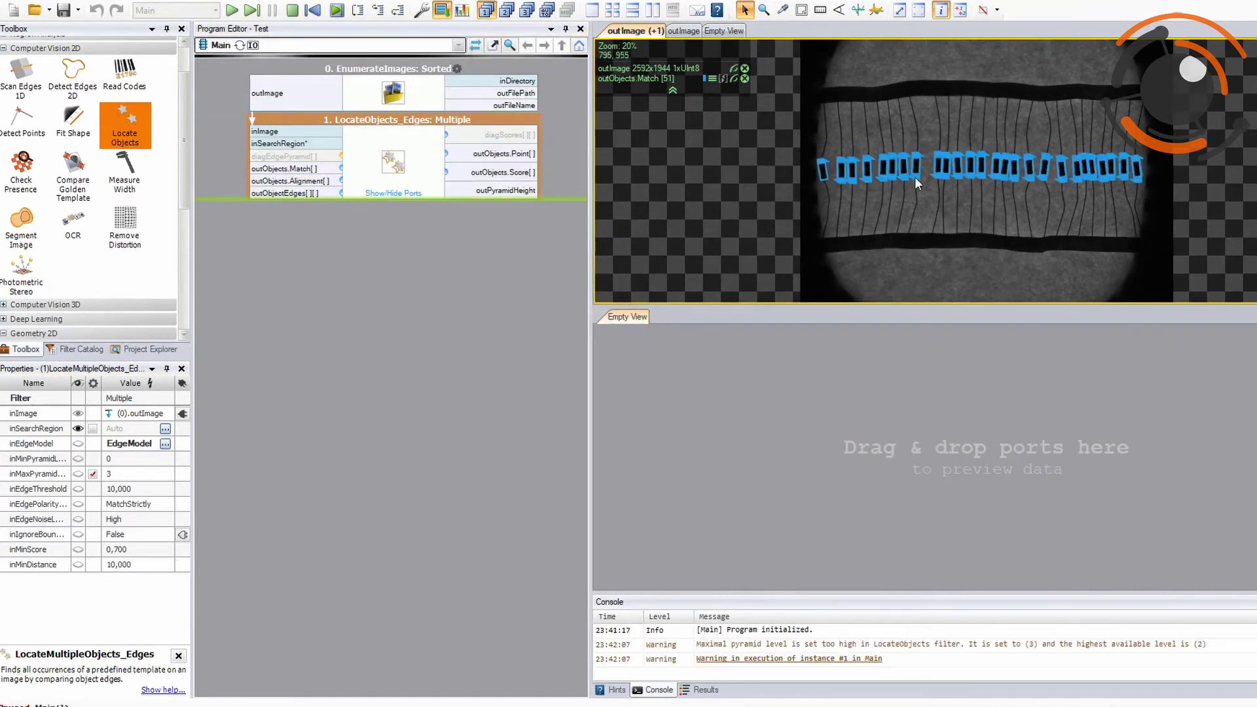
Expose the Count output of outObjects on the LocateObjects_Edges filter and preview it in the empty view
left_click(414, 156)
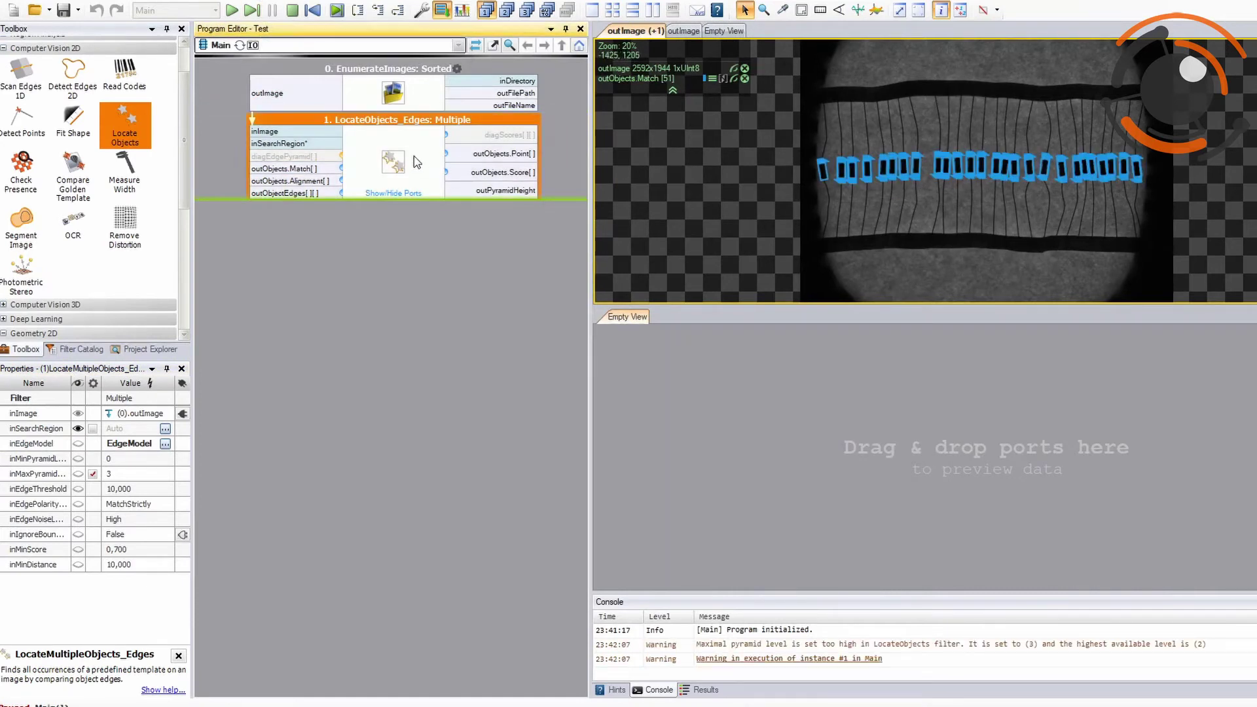
left_click(403, 195)
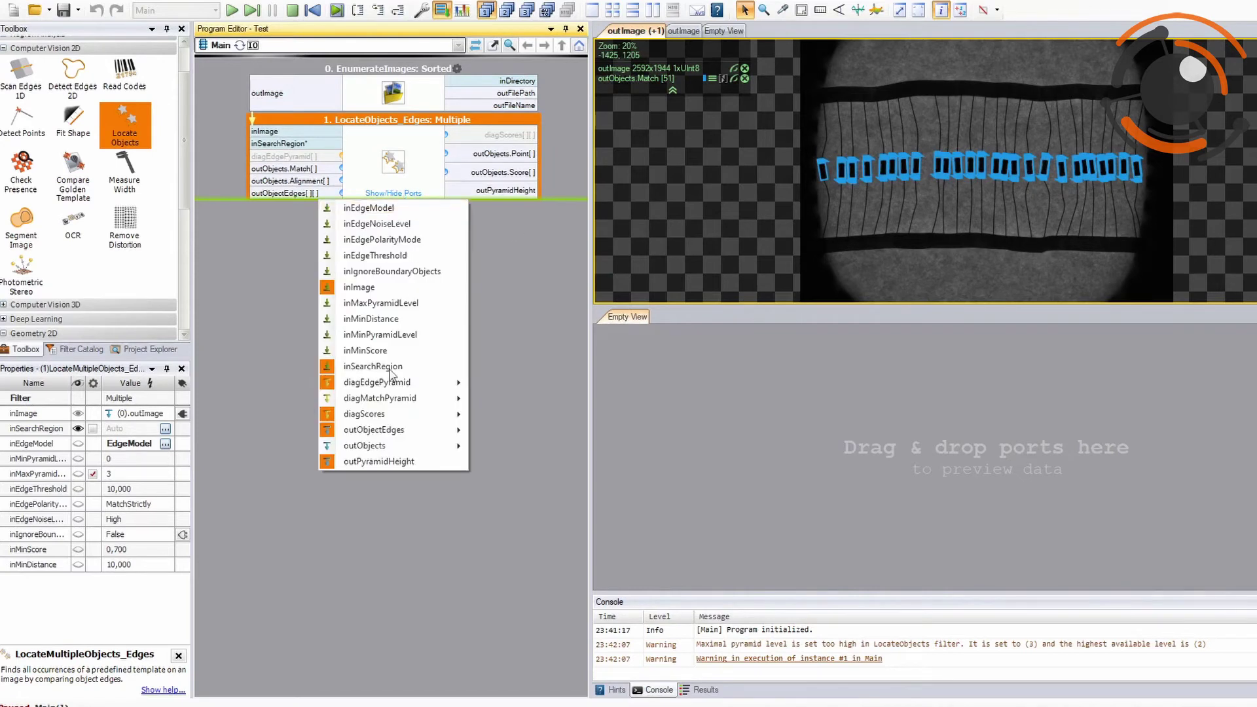
mouse_move(393, 445)
left_click(505, 446)
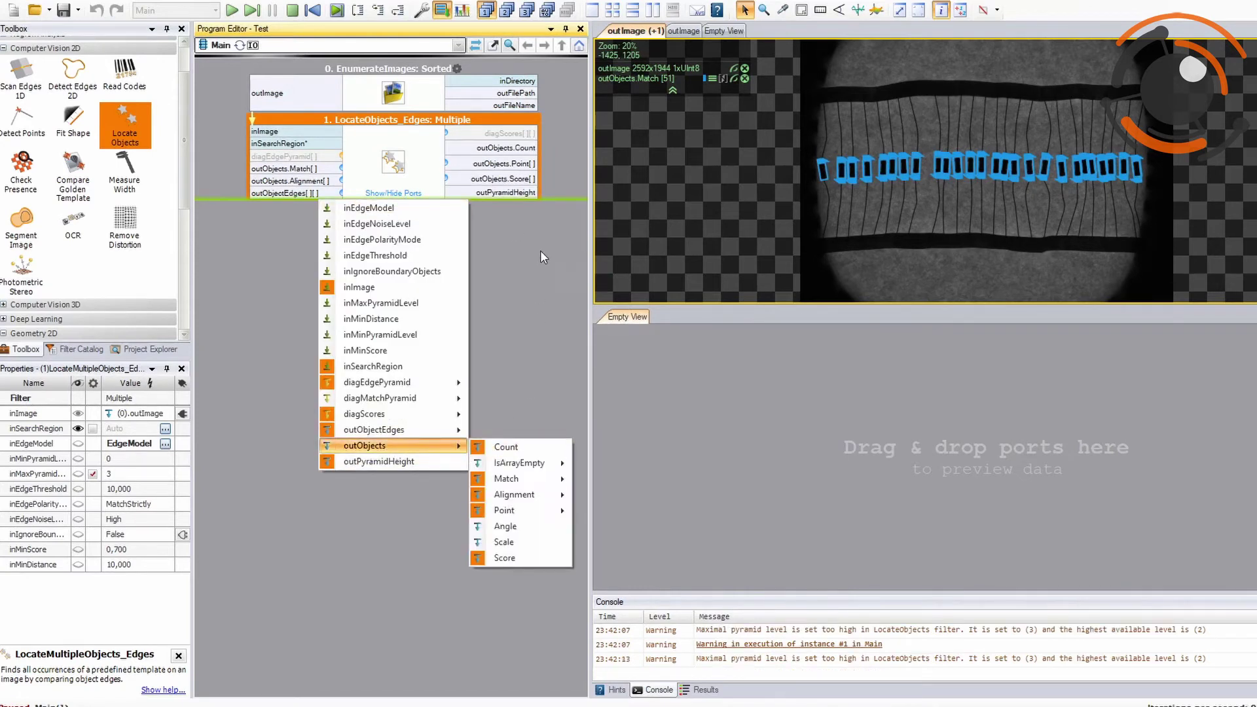
left_click(541, 252)
left_click_drag(507, 148, 703, 379)
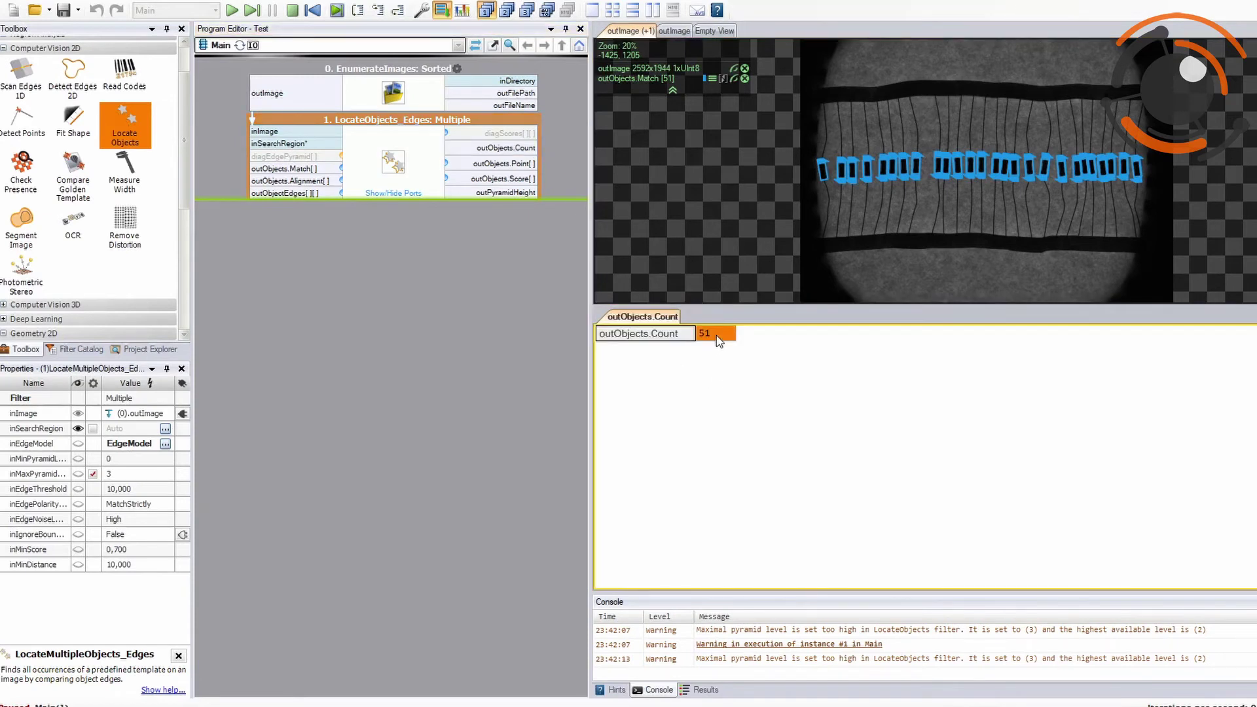
Set the LocateObjects_Edges filter's inMinDistance to 13 to remove the duplicate matches on each resistor
scroll(814, 131, "up", 8)
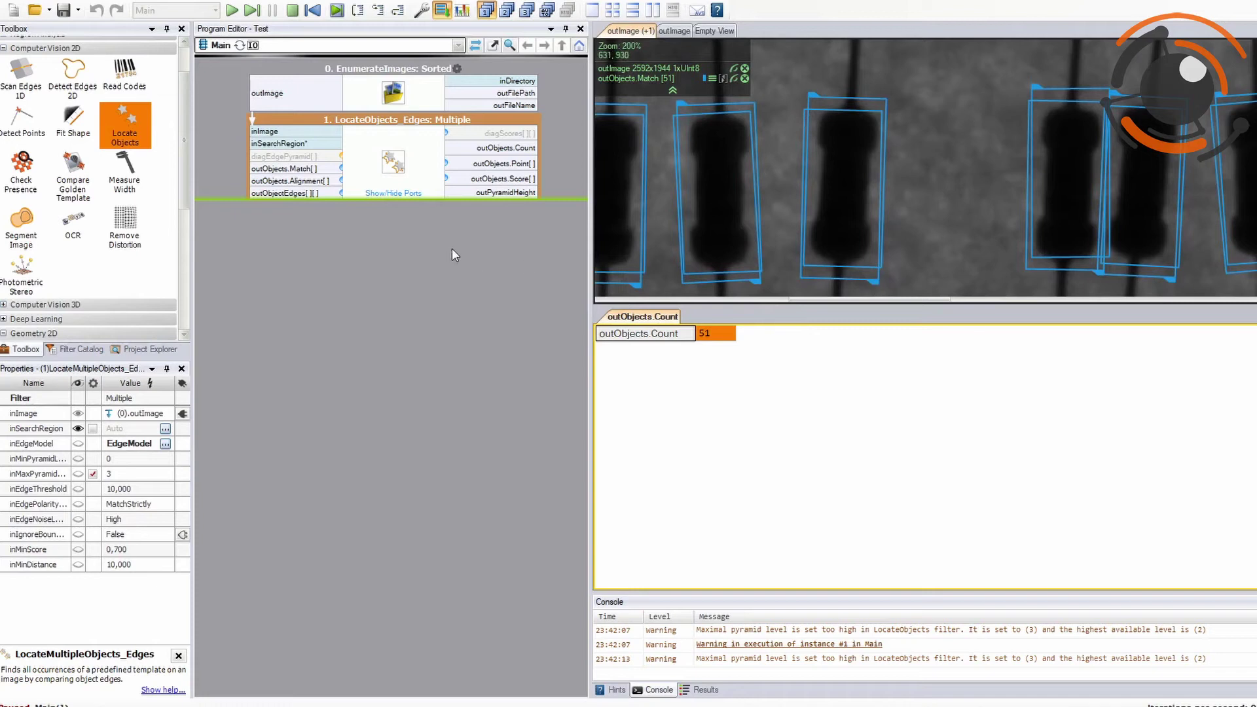
left_click(174, 564)
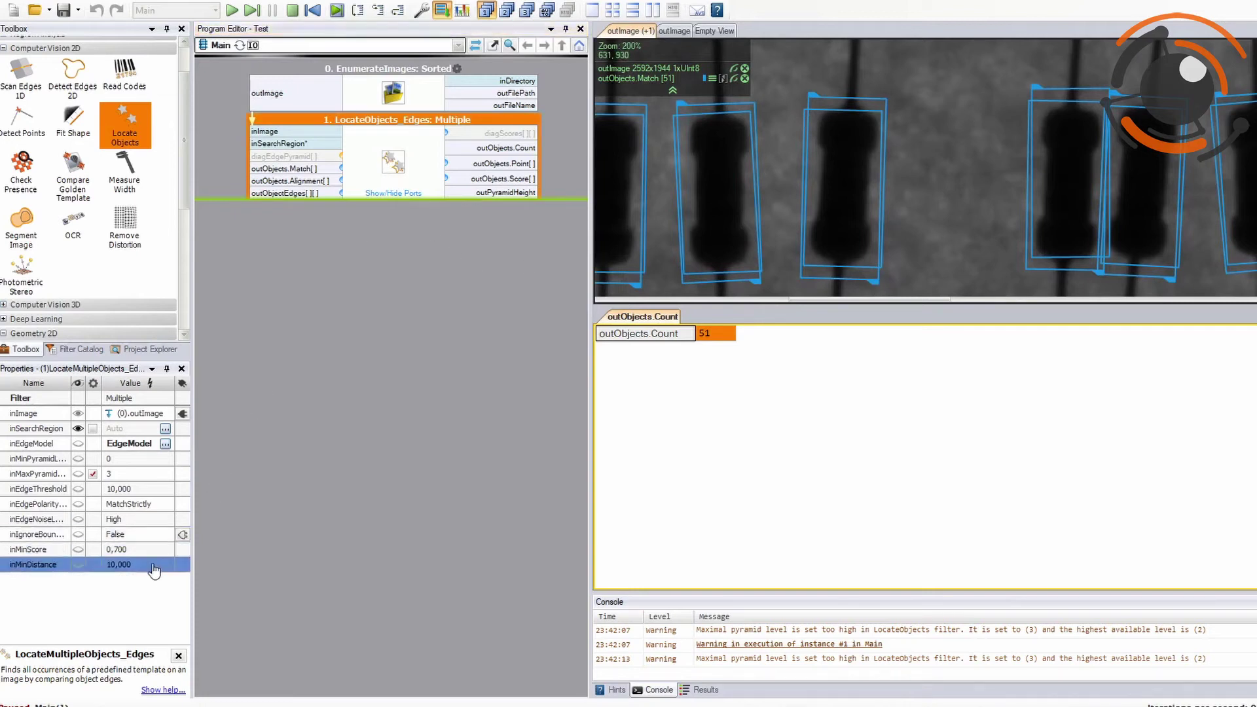
left_click(169, 565)
left_click(169, 565)
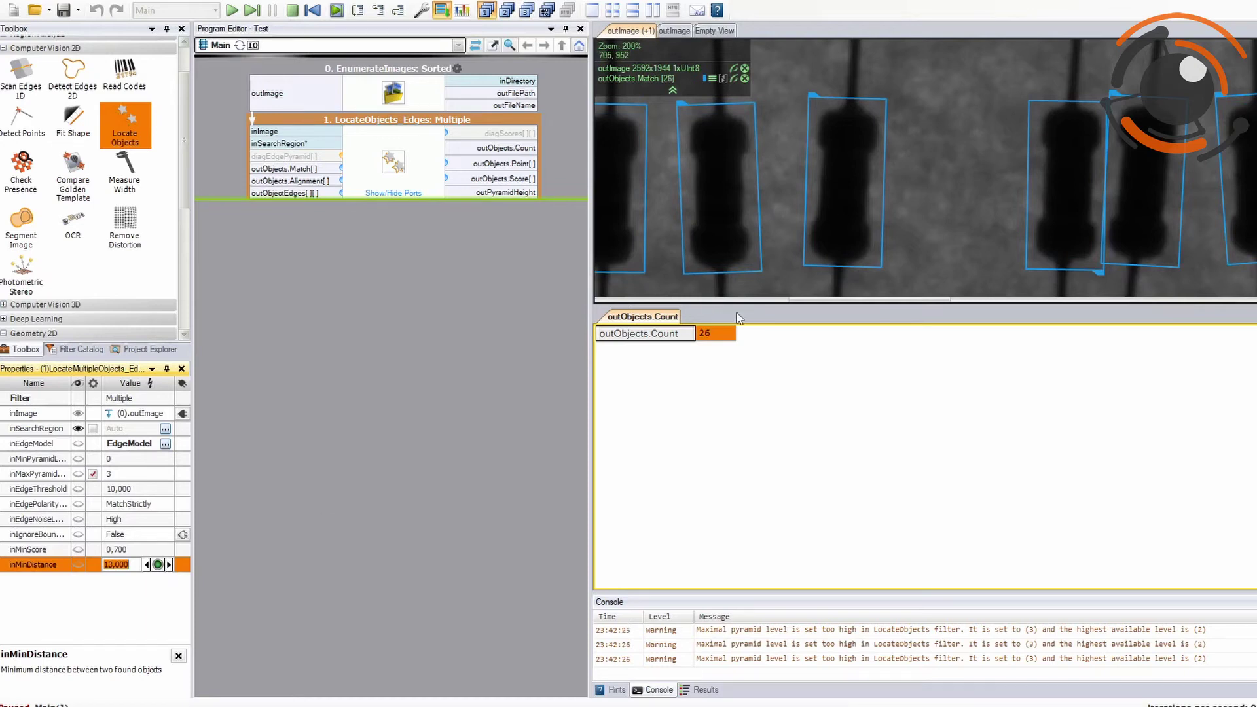
Iterate through the following images to check the resistor matches and outObjects.Count at other strip rotations
scroll(893, 188, "down", 5)
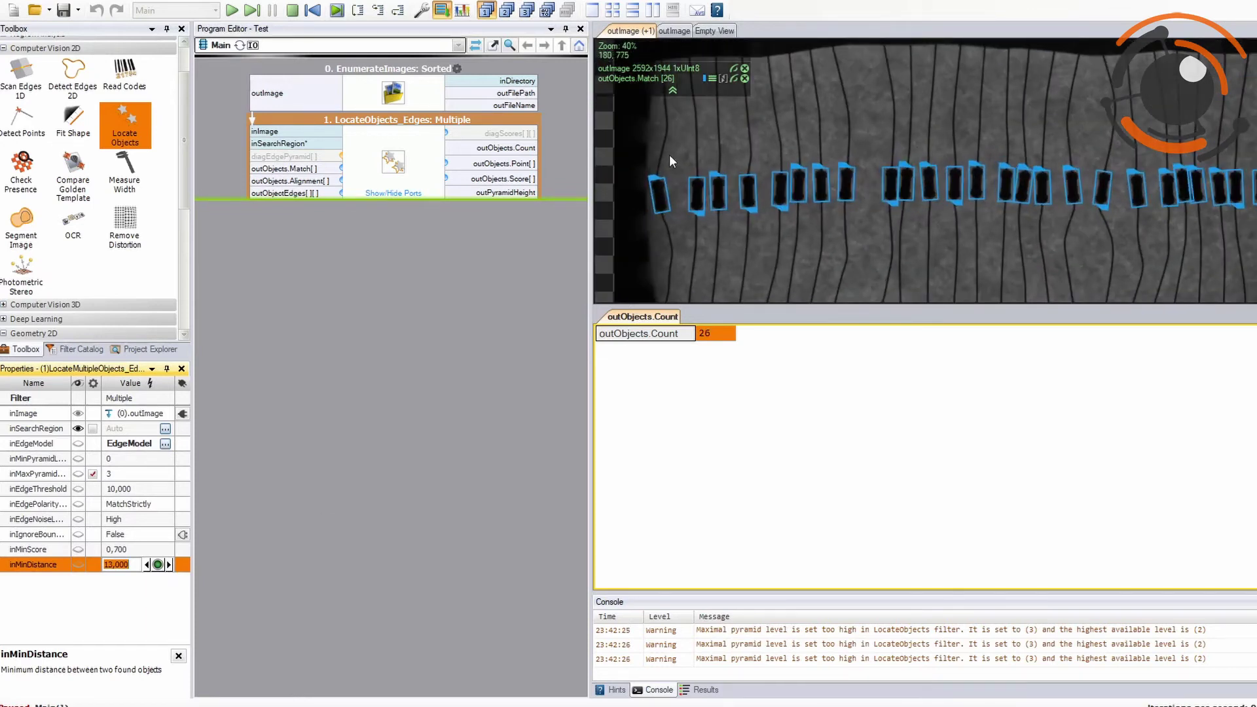
scroll(762, 186, "down", 1)
left_click(252, 18)
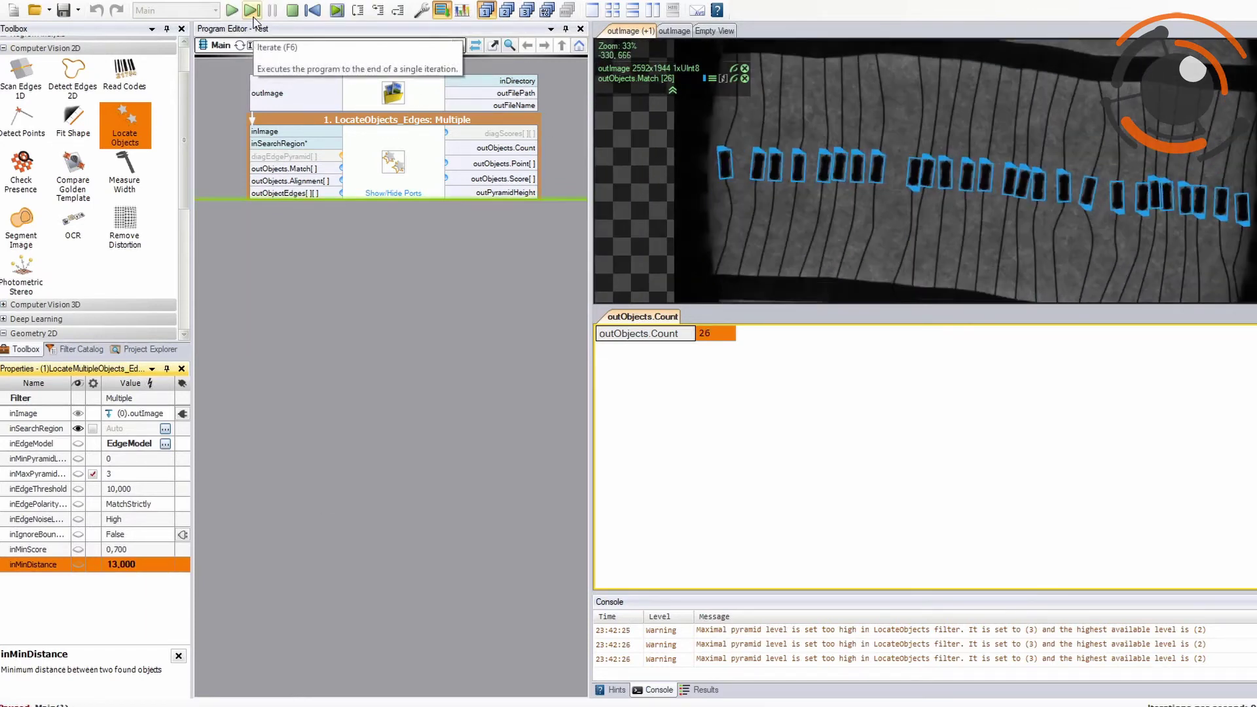
left_click(252, 18)
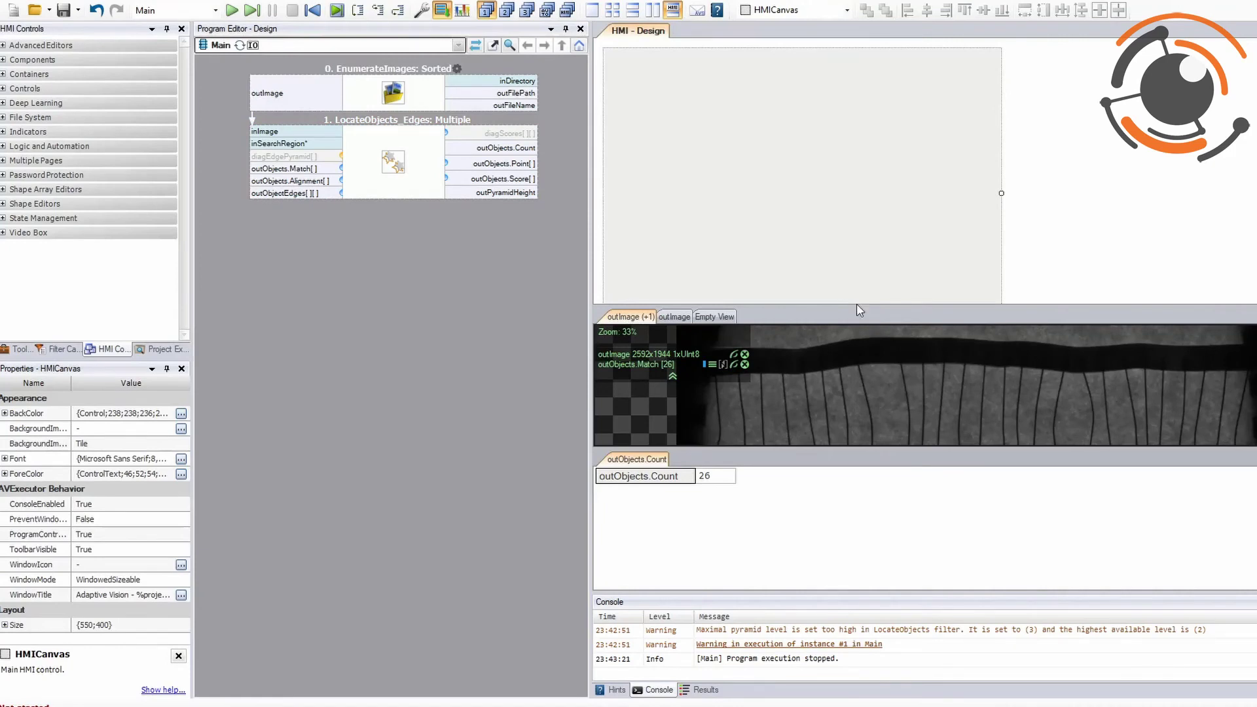
Close the outImage previews and the empty view, keeping only the HMI design and the outObjects.Count preview
middle_click(643, 318)
middle_click(643, 318)
middle_click(642, 318)
middle_click(642, 317)
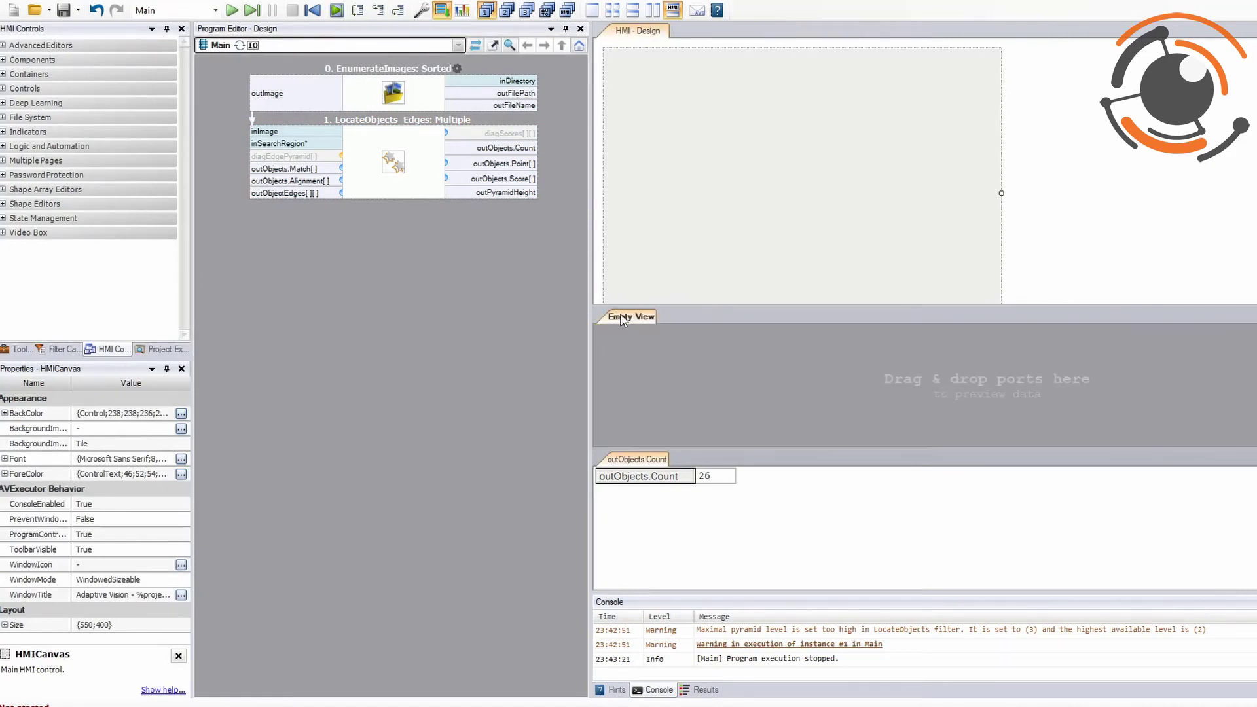
middle_click(624, 318)
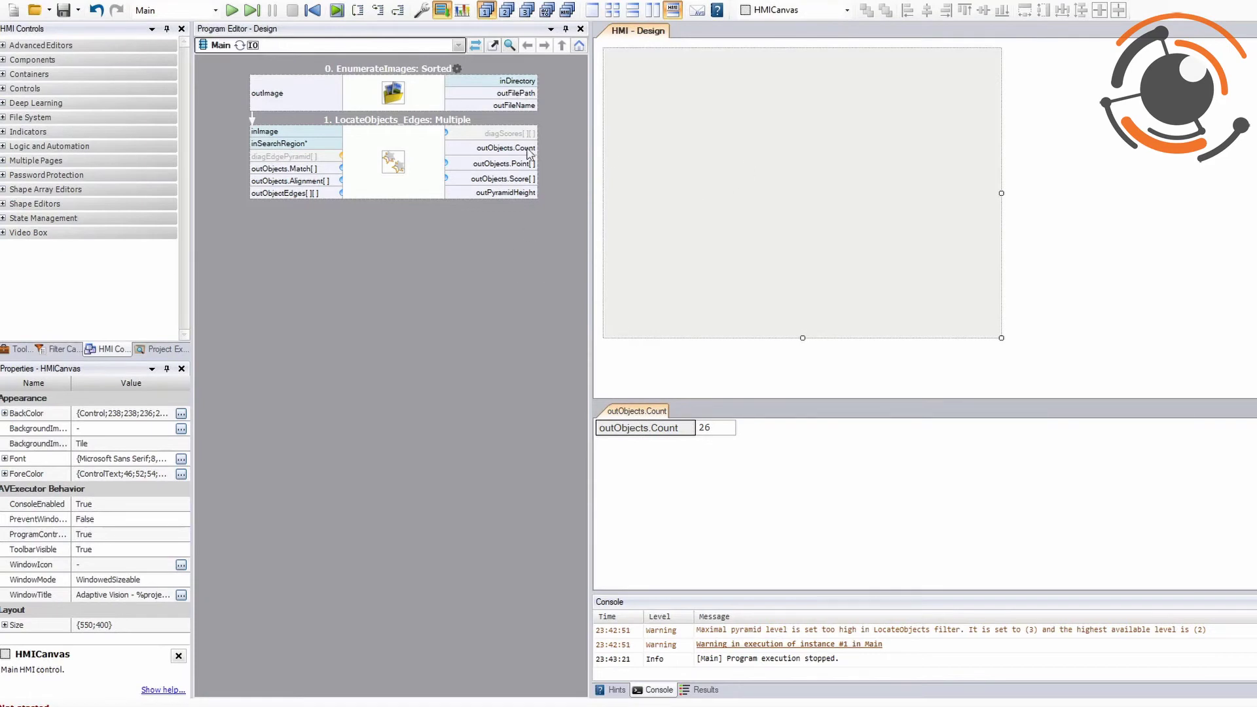
Add a View2DBox indicator to the HMI canvas and enlarge it to full canvas height and most of its width
left_click(45, 133)
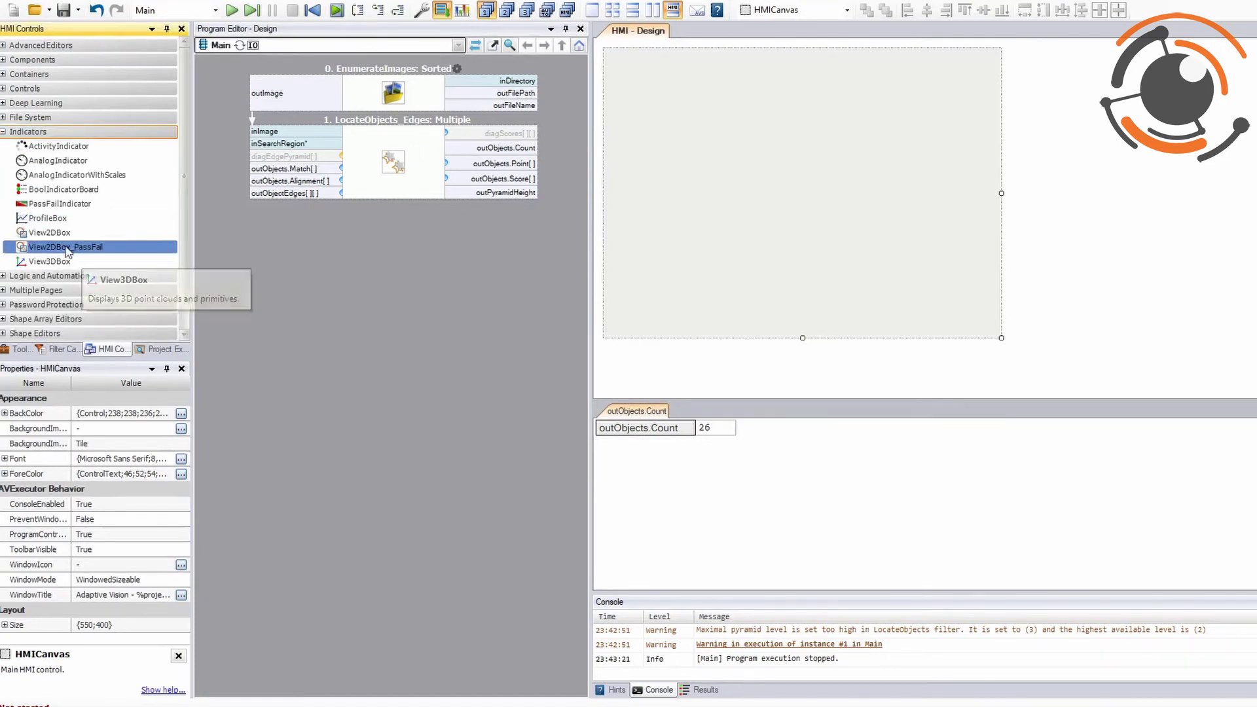
left_click_drag(53, 233, 618, 61)
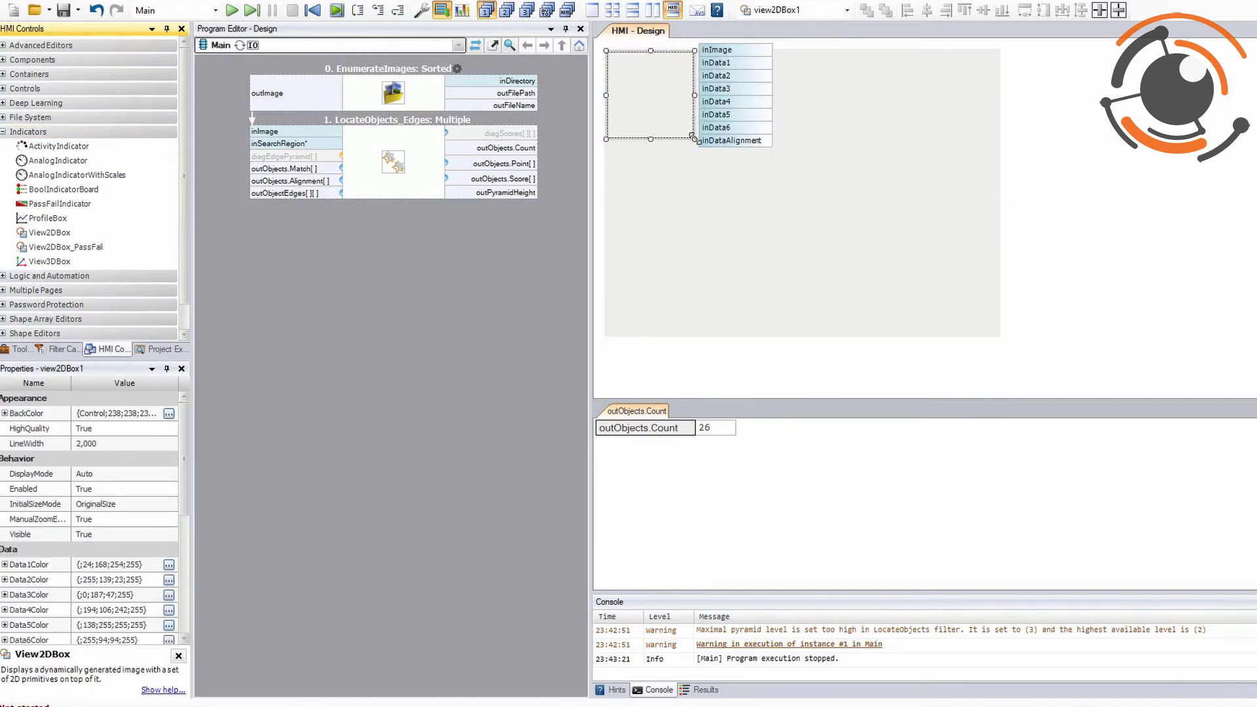
left_click_drag(695, 138, 919, 334)
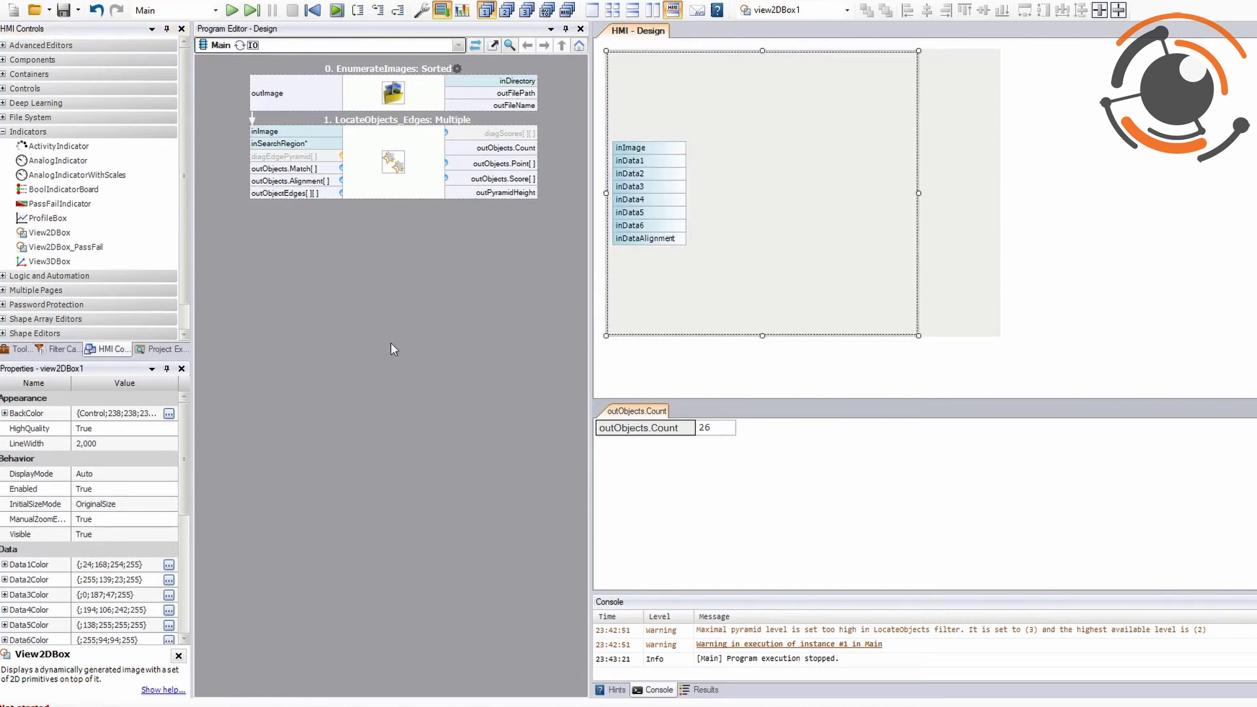
left_click(133, 415)
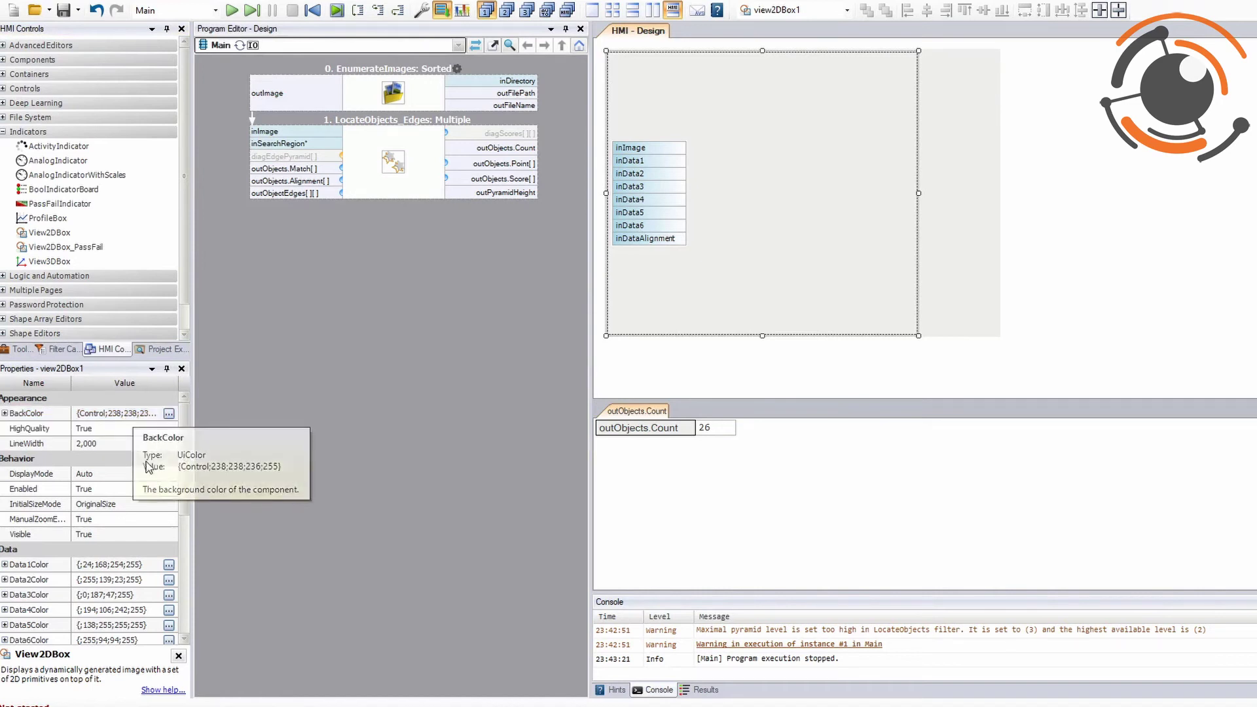
Connect outImage to the View2DBox's inImage and outObjects.Match to its inData1, and test the display with one iteration
left_click_drag(651, 149, 315, 96)
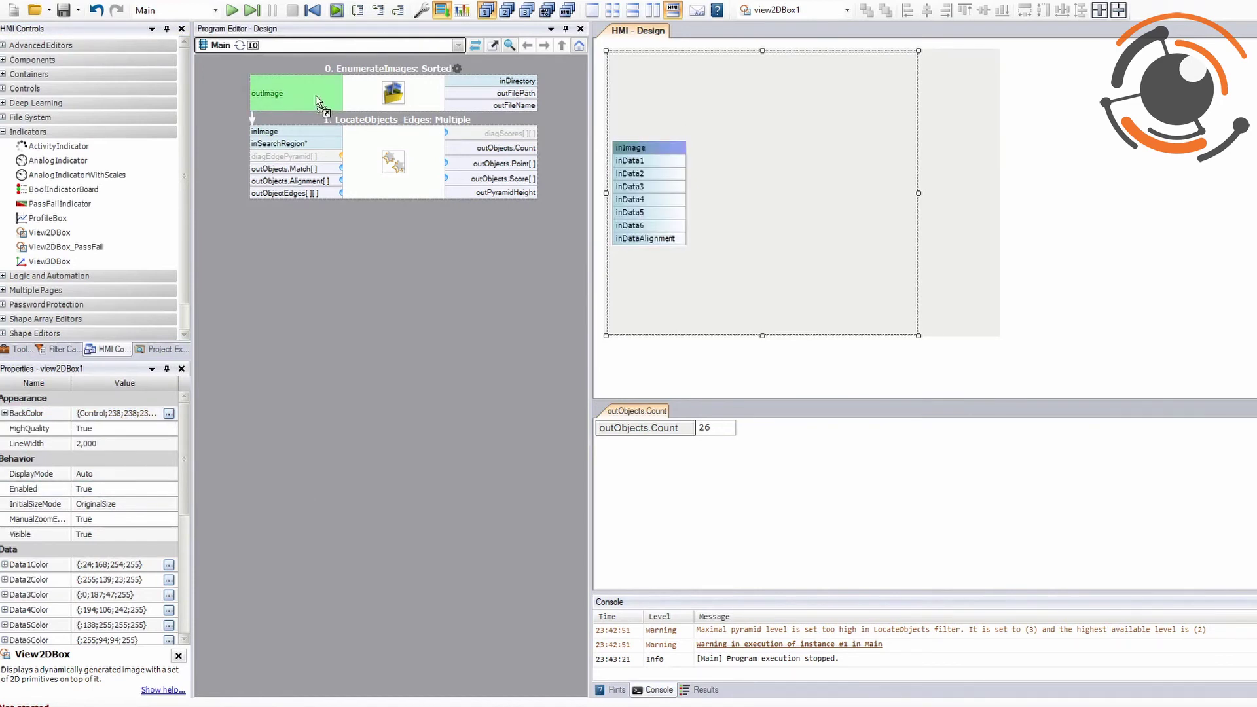
left_click_drag(313, 169, 657, 161)
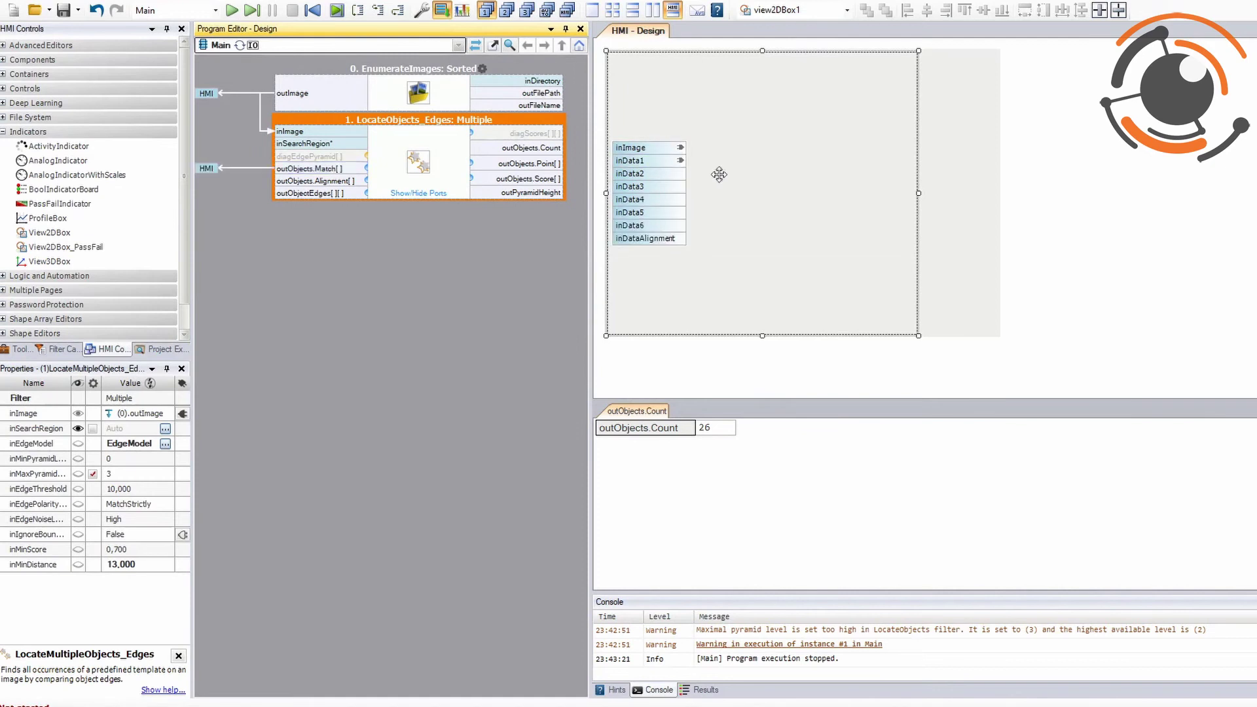
left_click(252, 10)
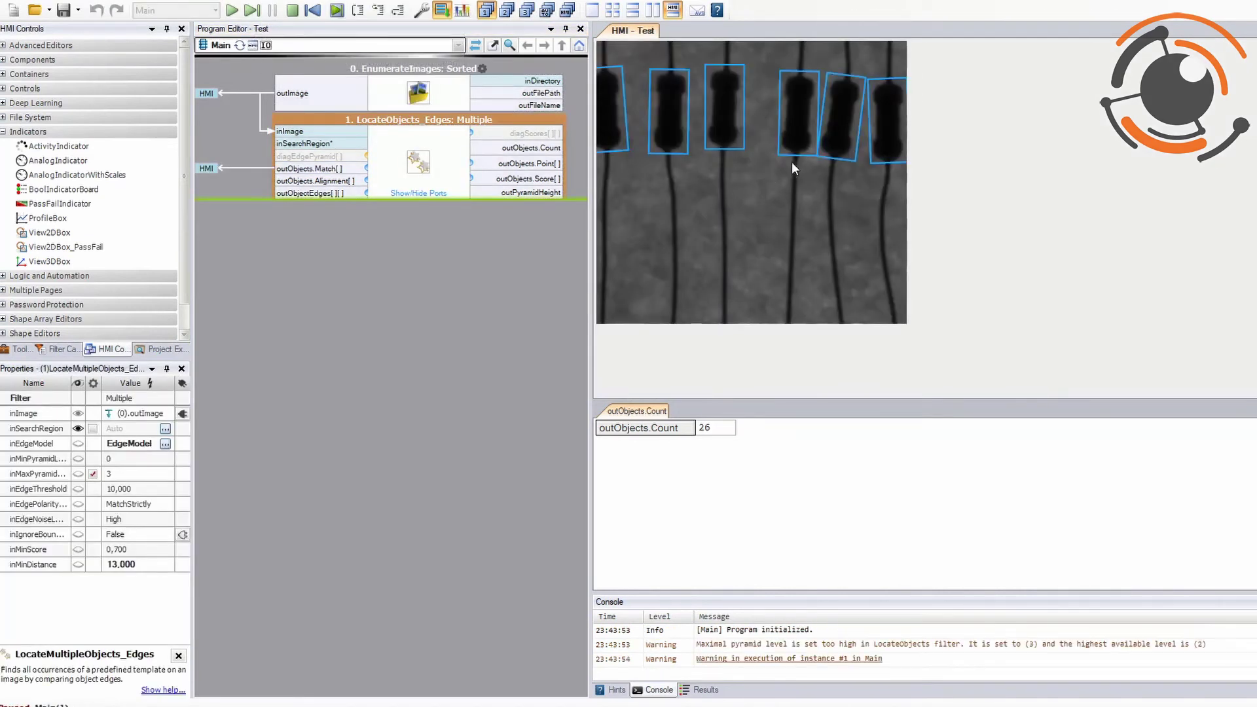
left_click(292, 10)
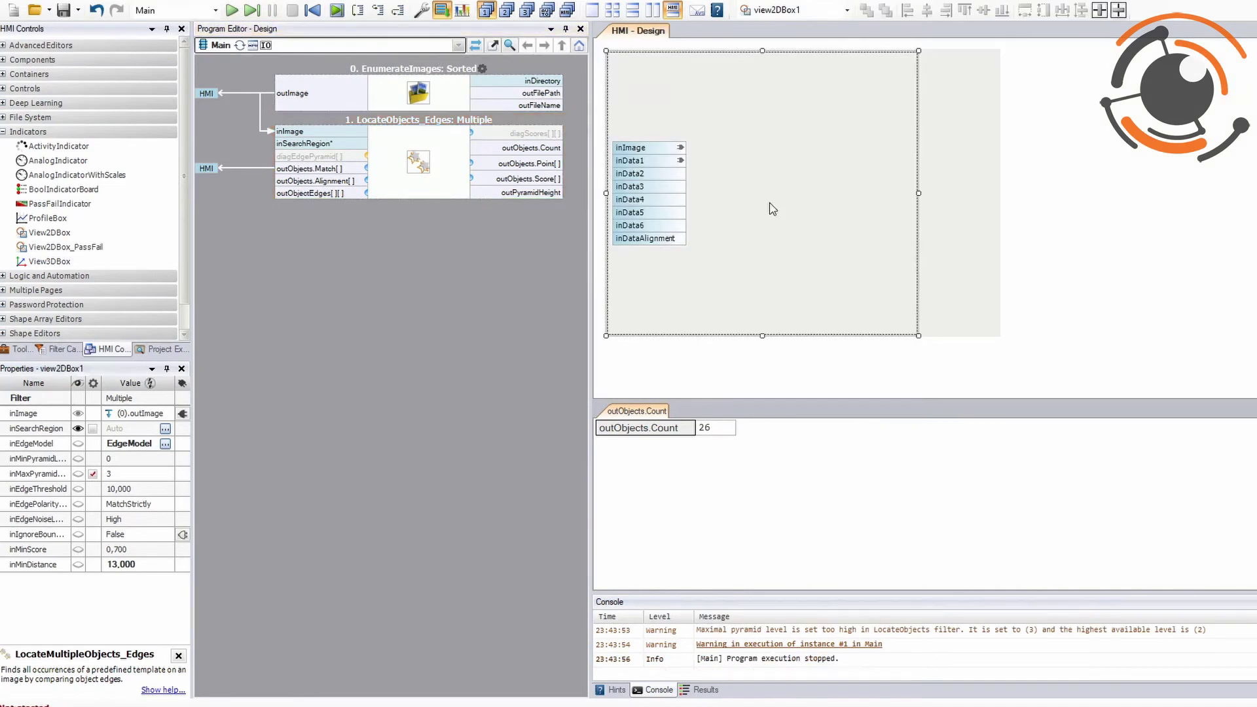
Set the View2DBox's InitialSizeMode to FitToWindow and iterate through several images to check the display, stopping the program at the end
left_click(125, 504)
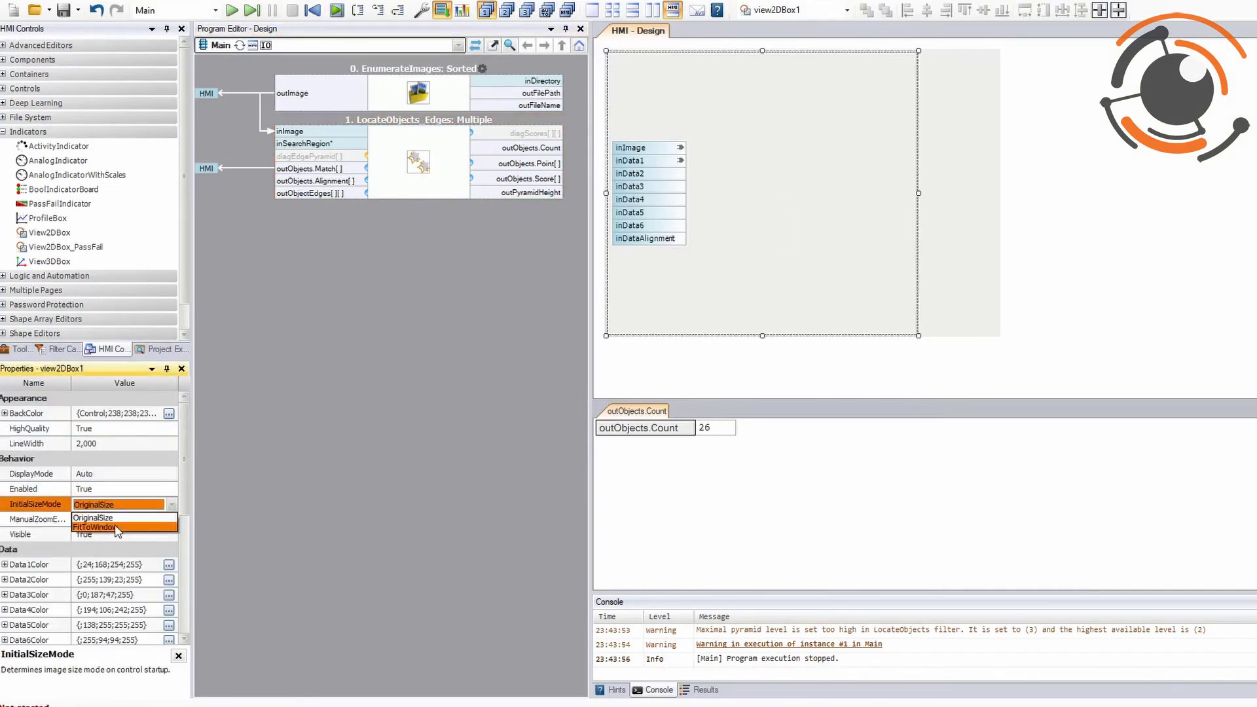
left_click(117, 527)
left_click(336, 449)
left_click(252, 11)
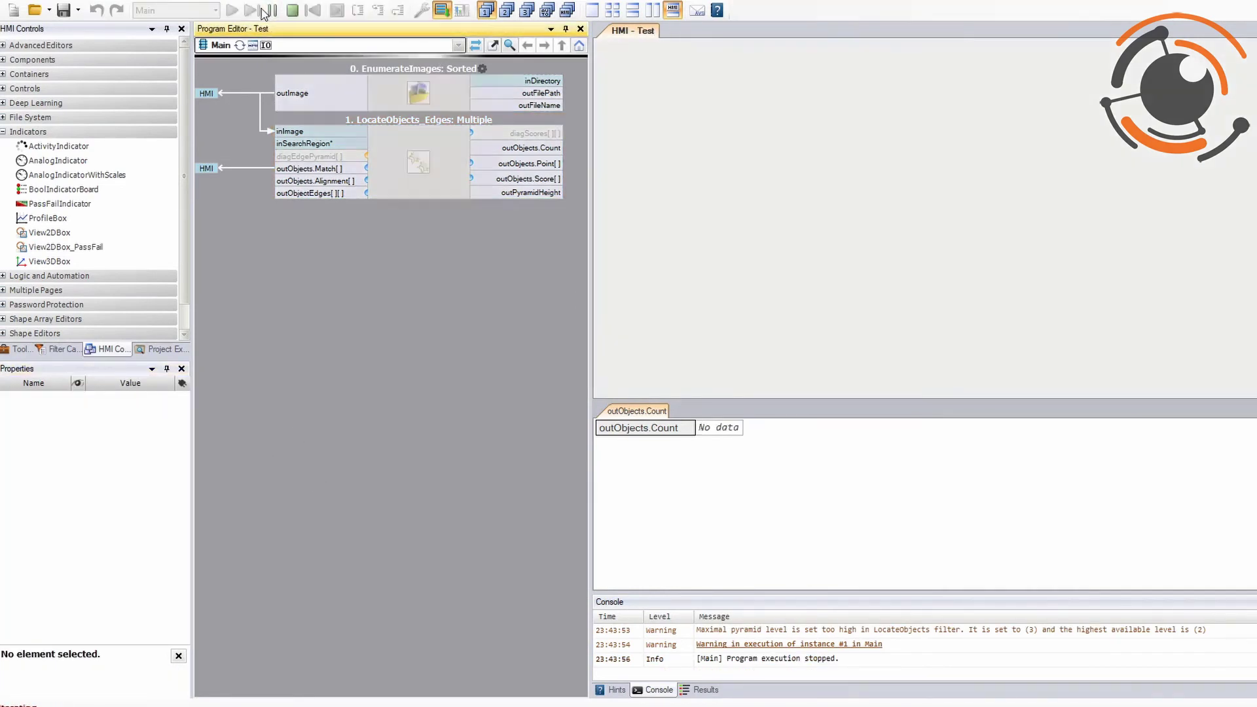
left_click(261, 12)
left_click(261, 11)
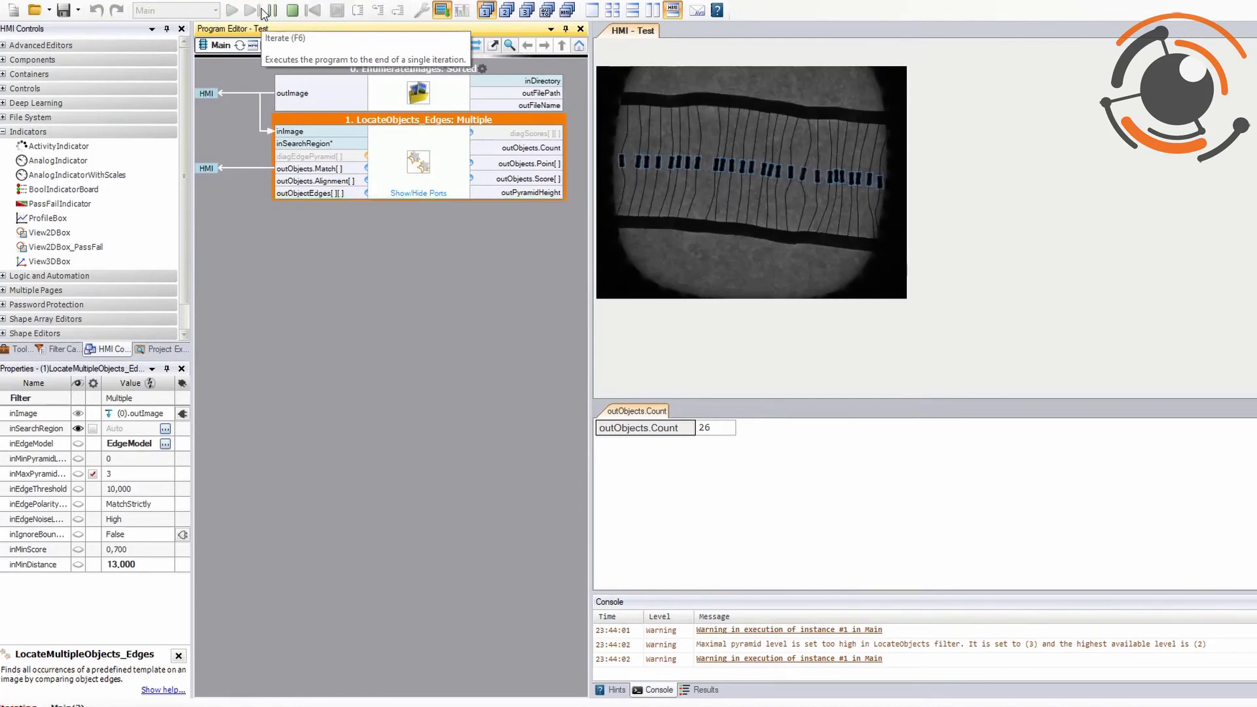
left_click(292, 10)
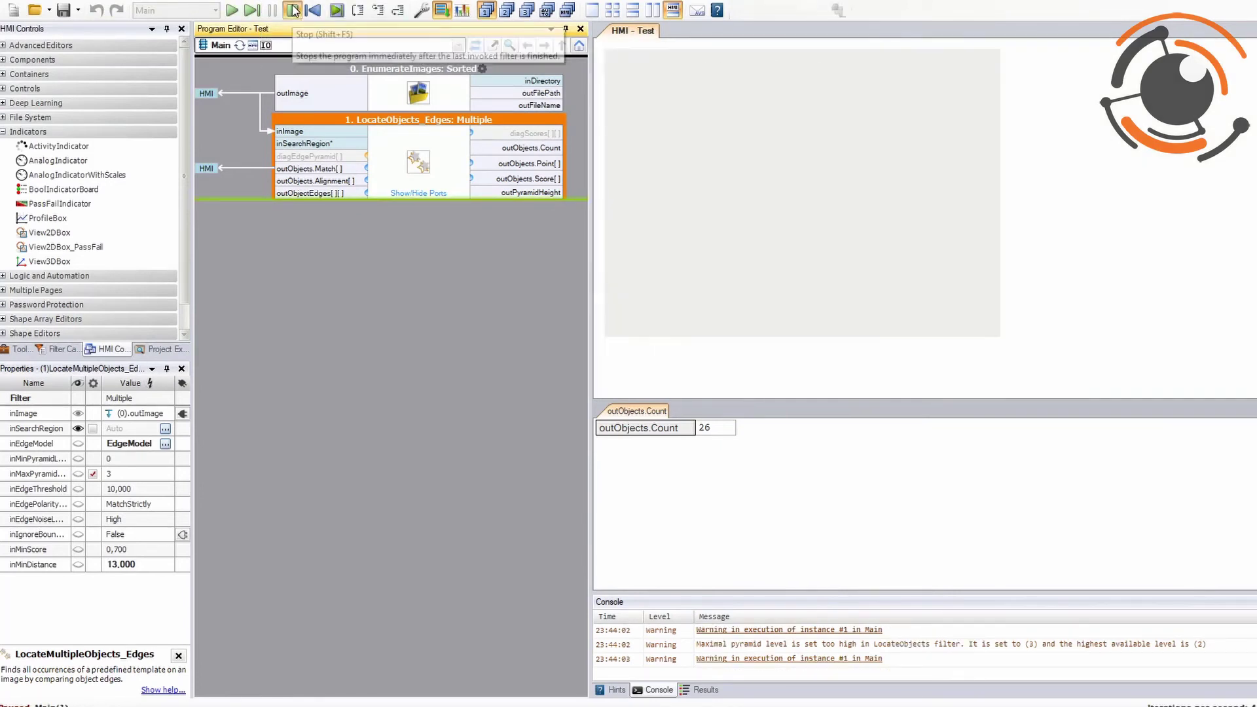
Add a TextBox control to the HMI canvas beside the upper part of the View2DBox
left_click(163, 89)
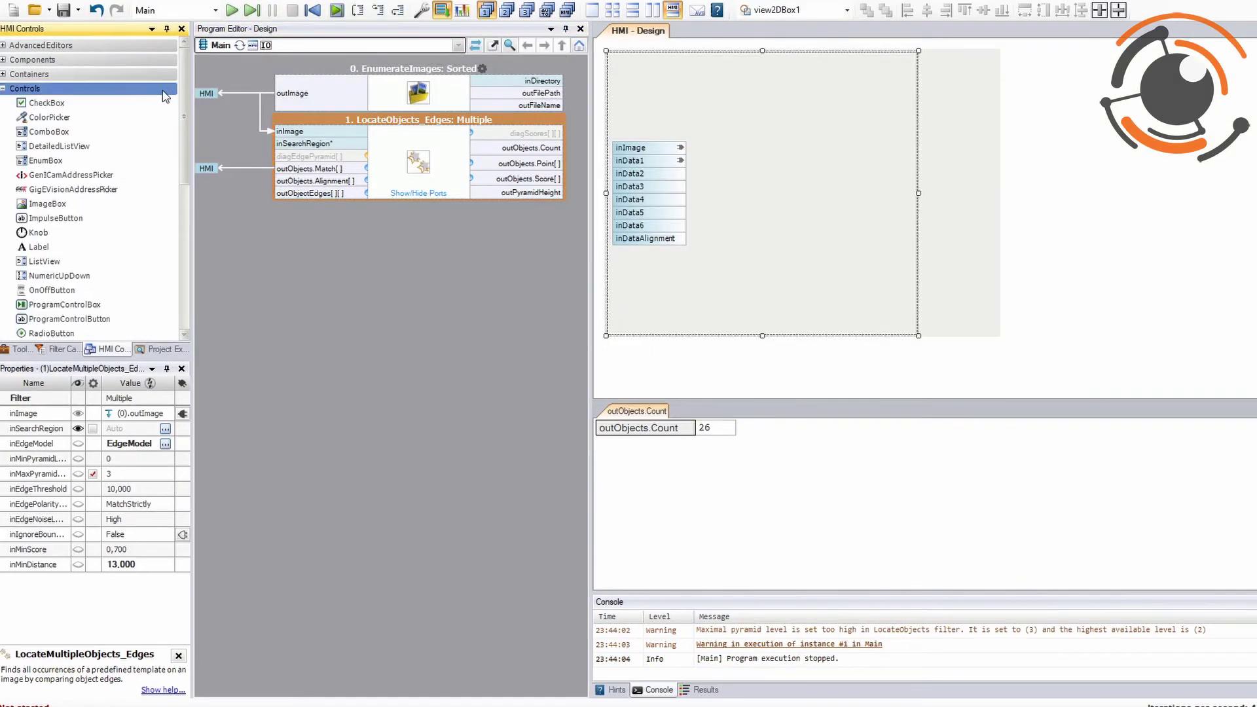
left_click(97, 232)
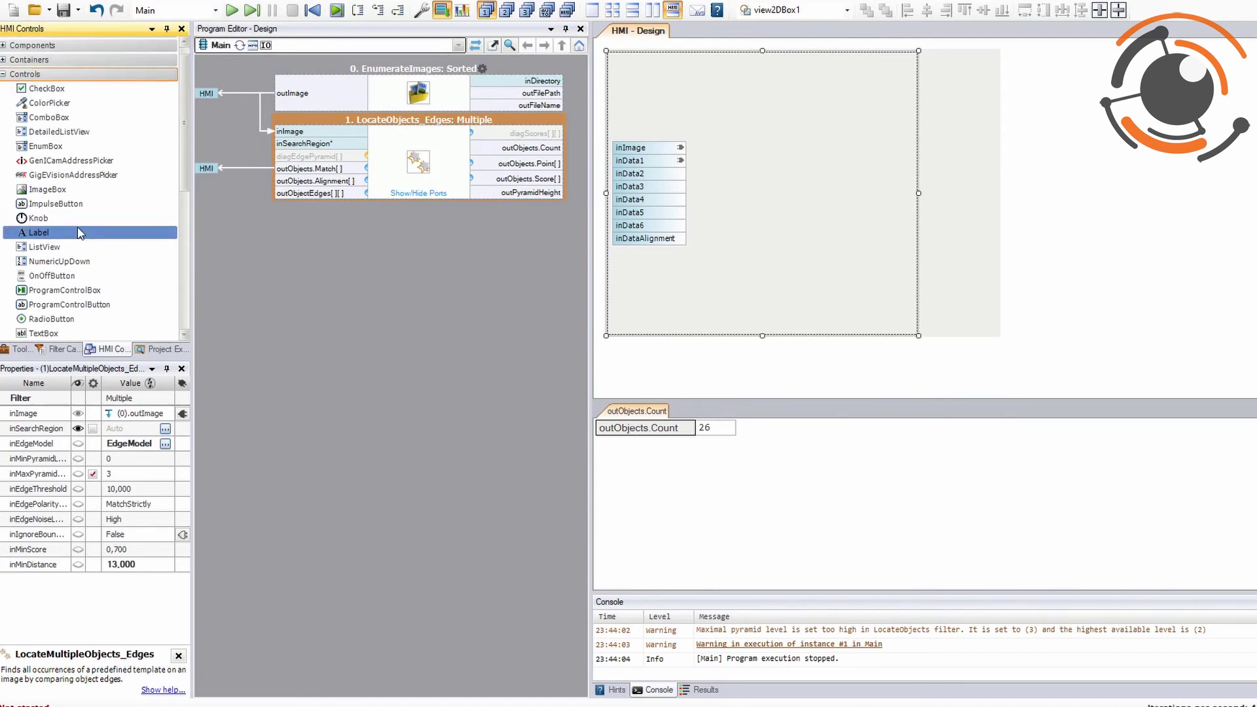
scroll(116, 224, "down", 2)
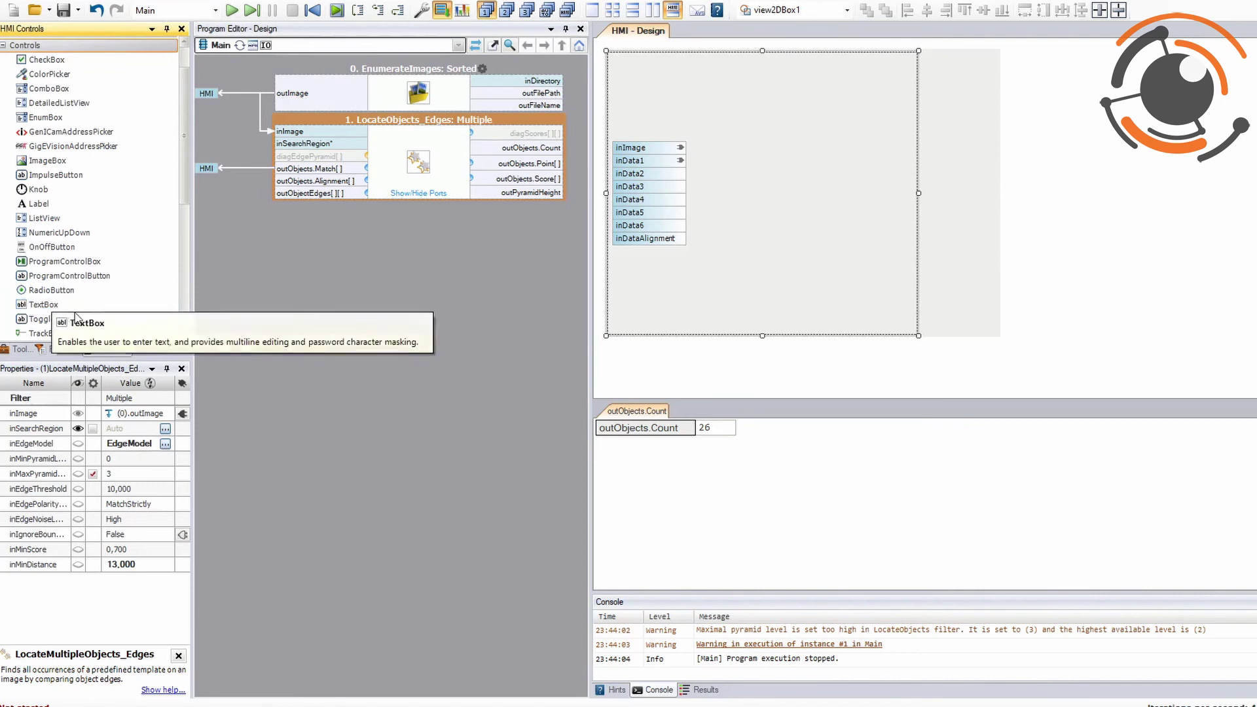
left_click_drag(51, 314, 929, 68)
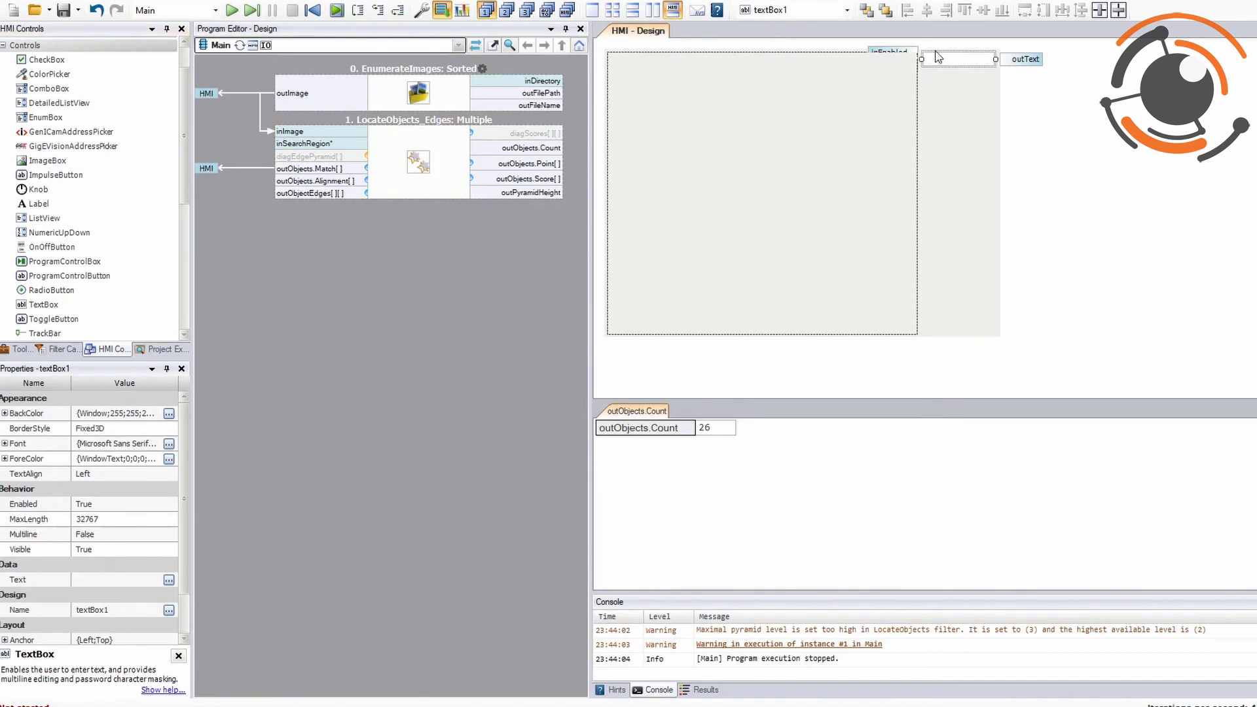
Connect outObjects.Count to the TextBox's inText and test the readout with one program iteration
left_click_drag(959, 59, 555, 150)
left_click_drag(959, 95, 952, 76)
left_click(260, 11)
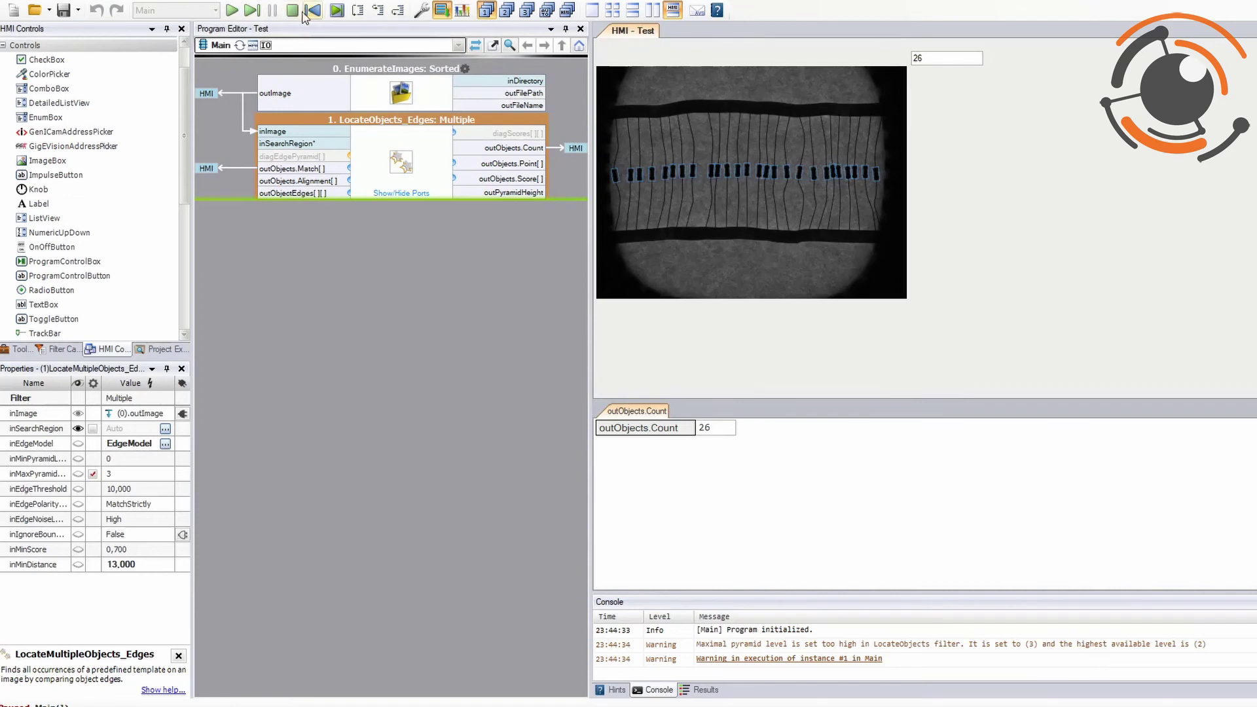
left_click(294, 12)
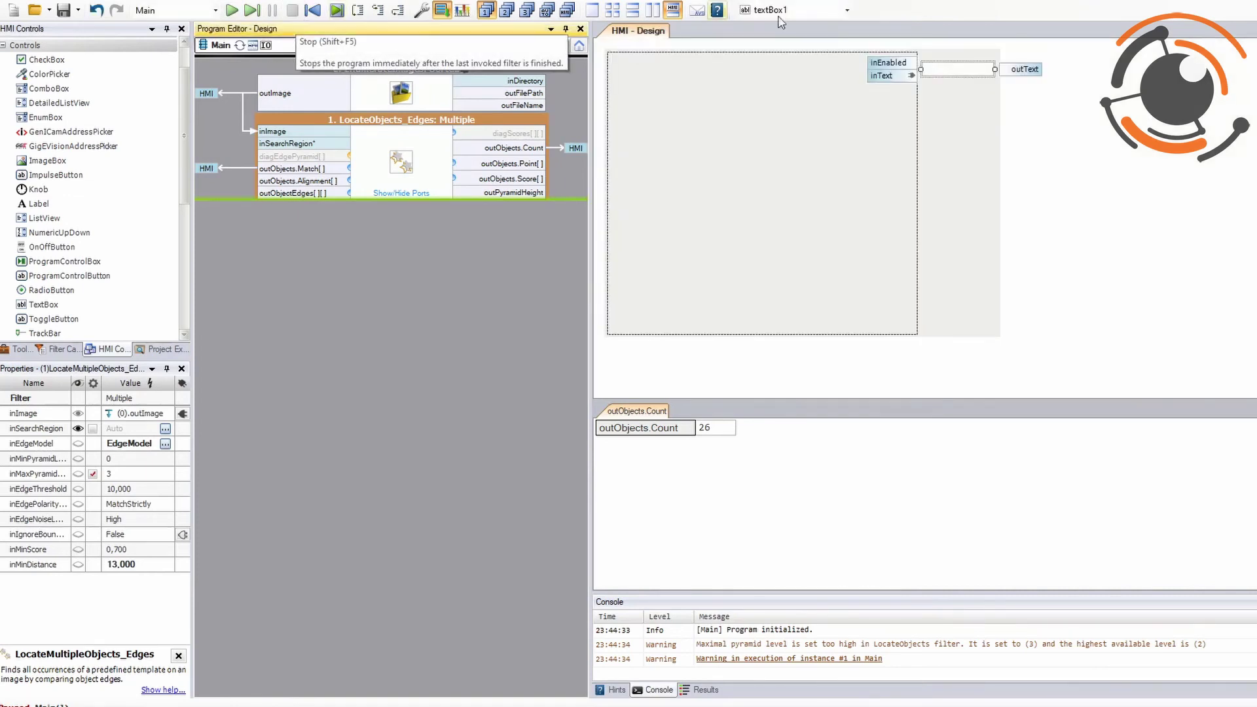
Move the TextBox lower on the canvas and add a PassFailIndicator directly beneath it, resized to match its width
left_click_drag(959, 60, 963, 113)
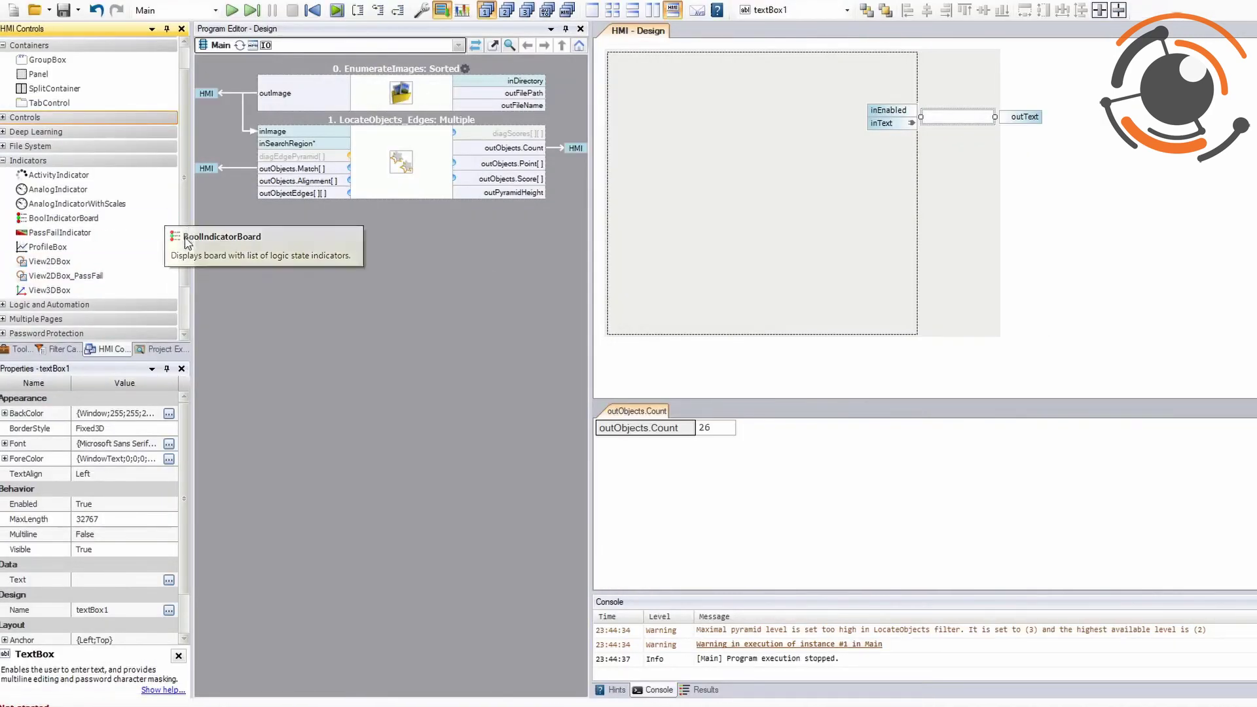
left_click_drag(58, 234, 933, 145)
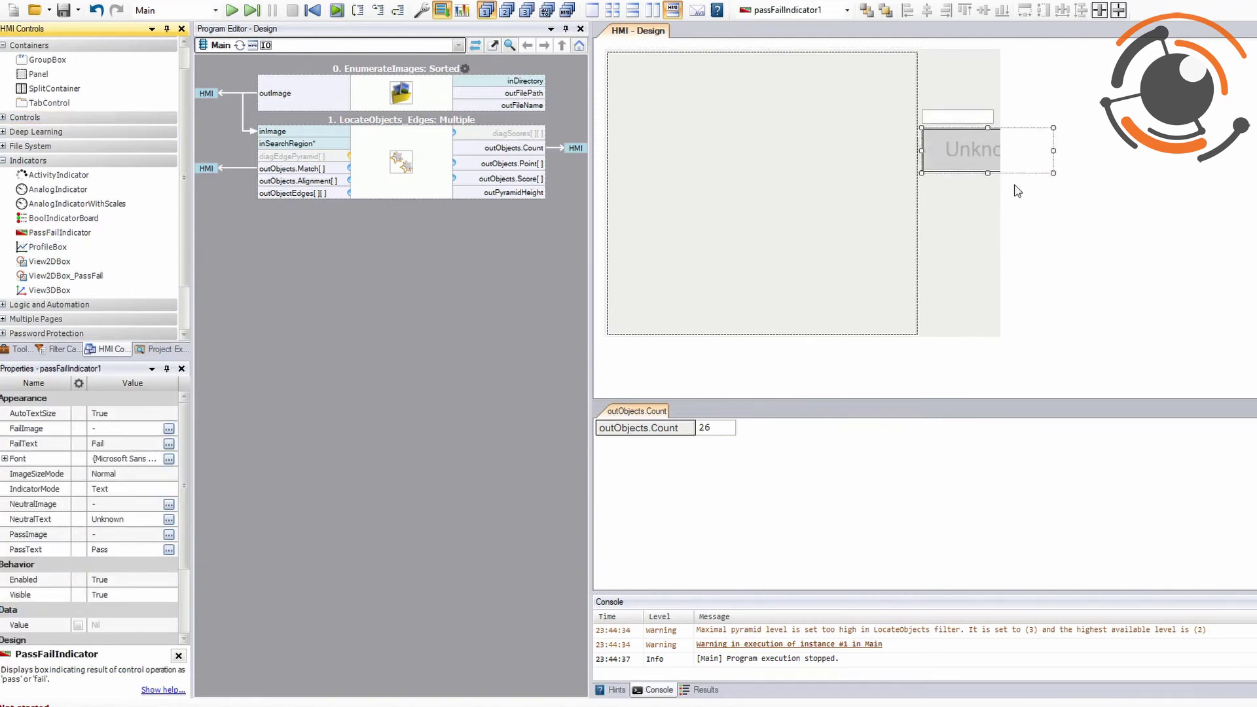
left_click_drag(1052, 174, 994, 166)
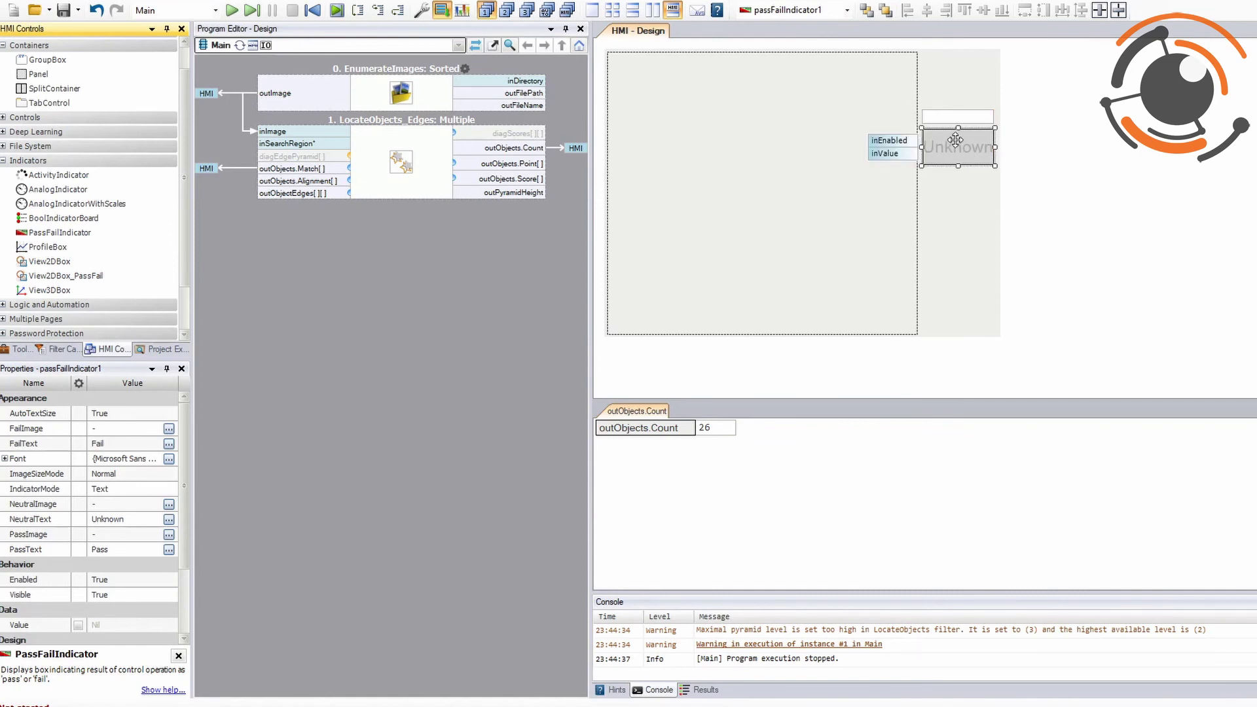
Add a Formula filter after LocateObjects_Edges and link outObjects.Count to it as a new input named inObjectCount
left_click(427, 237)
type("for")
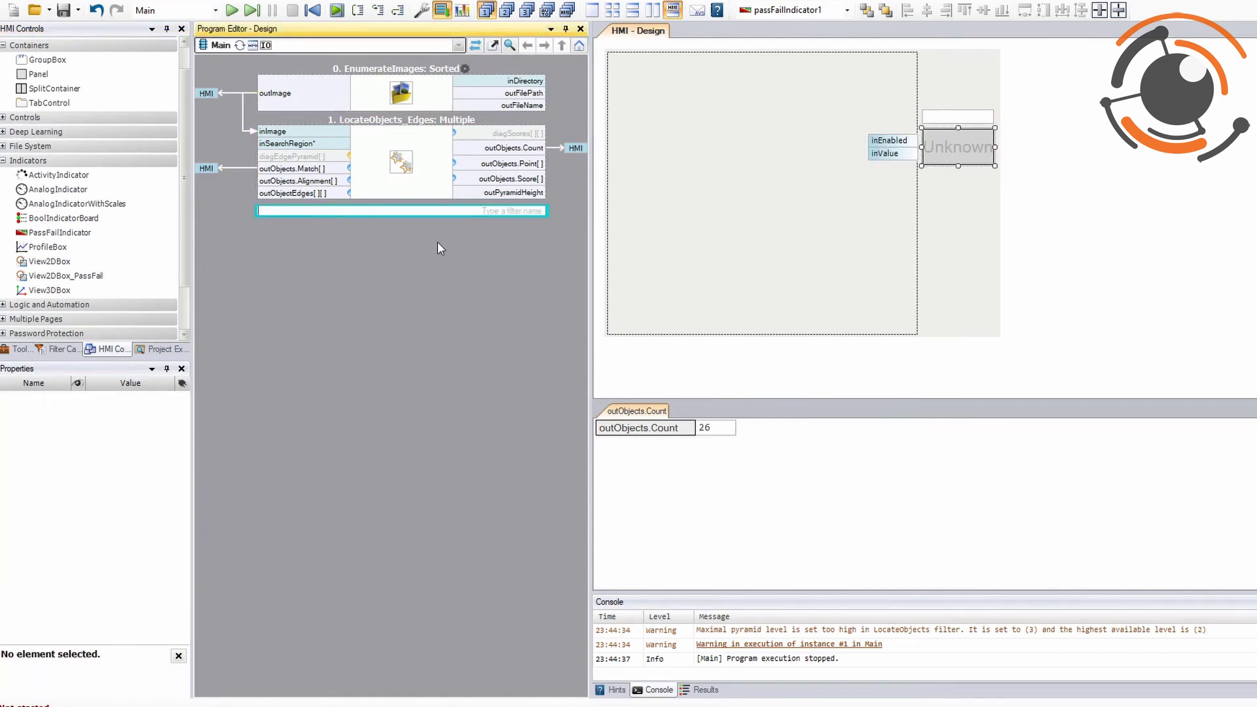
type("mula")
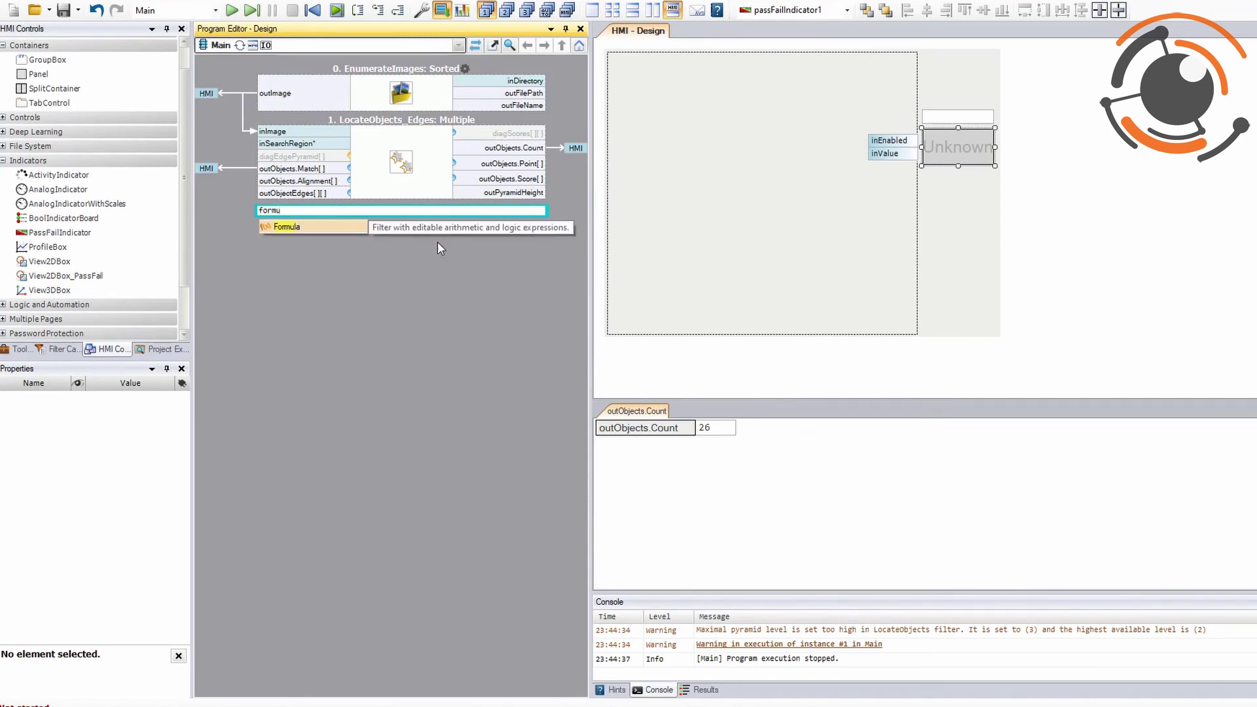
key("Return")
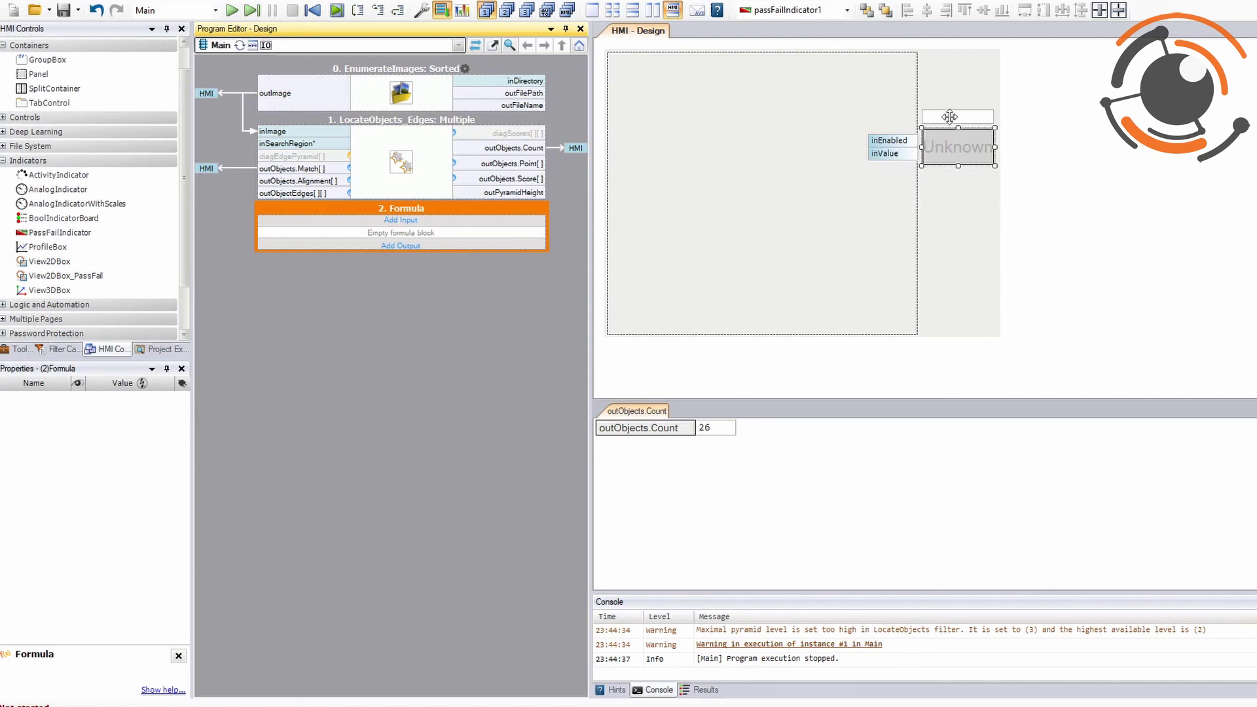
left_click_drag(520, 147, 534, 223)
left_click(745, 384)
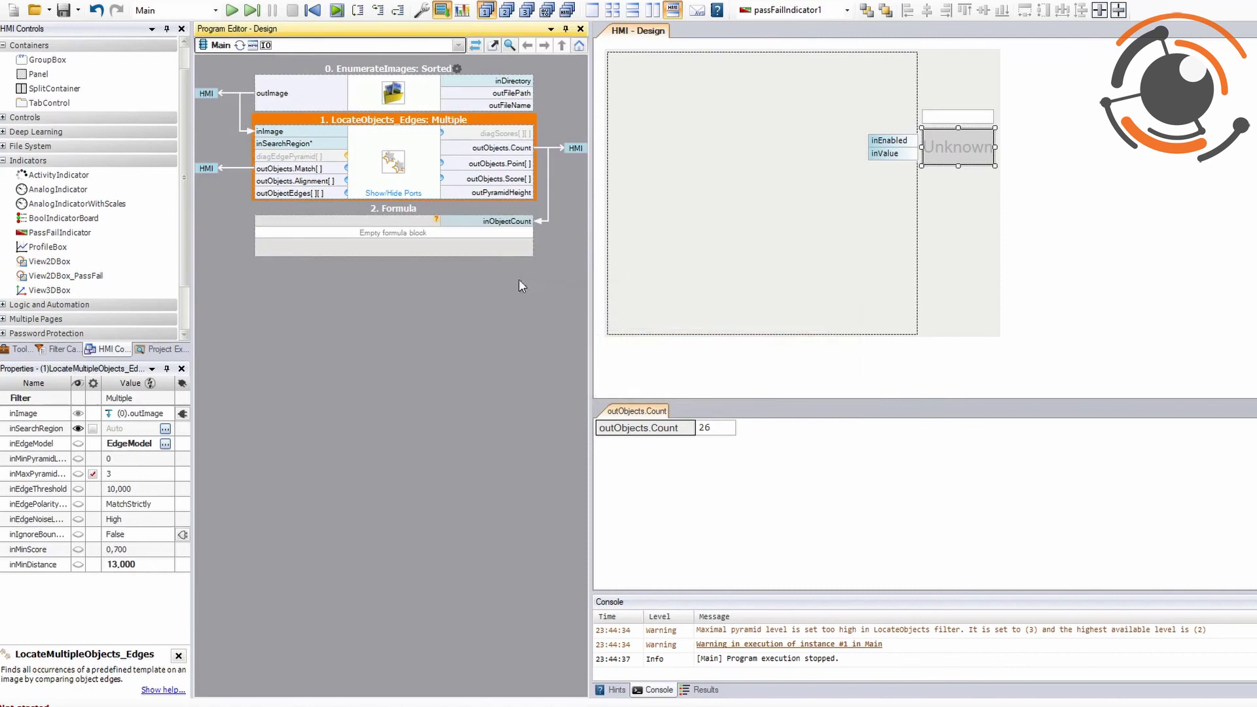
Add an Integer input named inCount to the Formula filter and enter the expected resistor count as its value
left_click(469, 246)
left_click(405, 224)
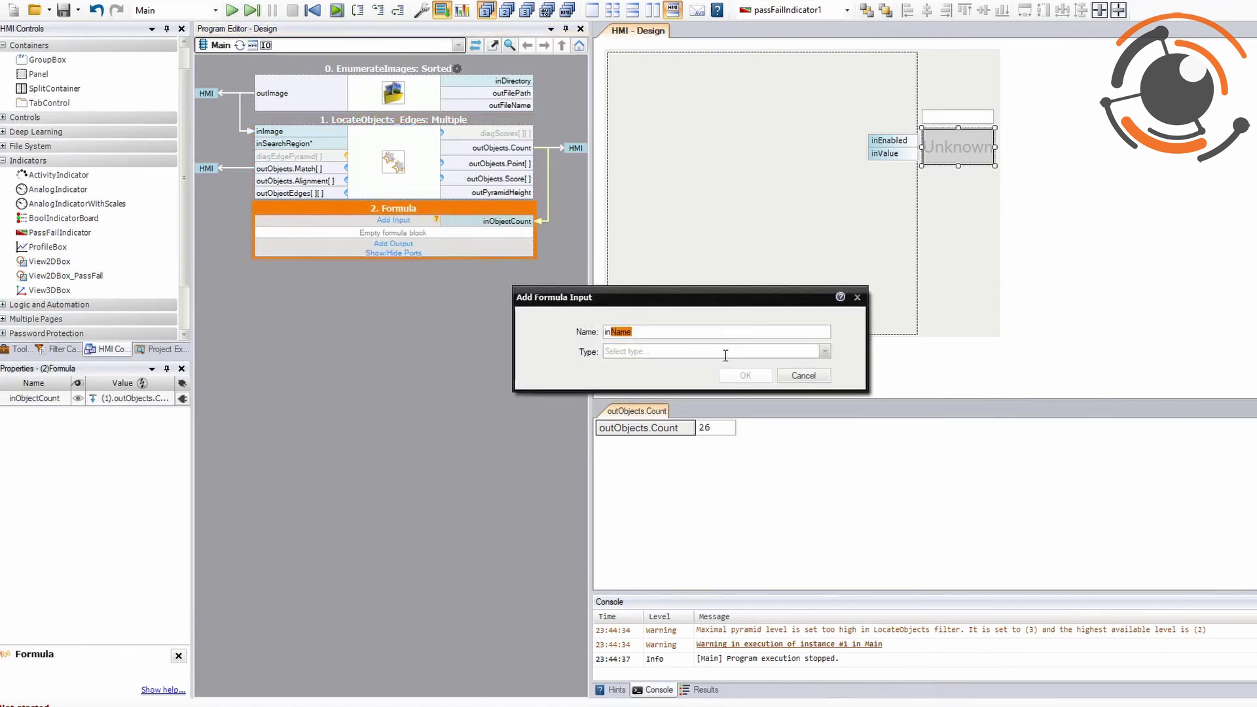
type("Count")
left_click(723, 354)
type("int")
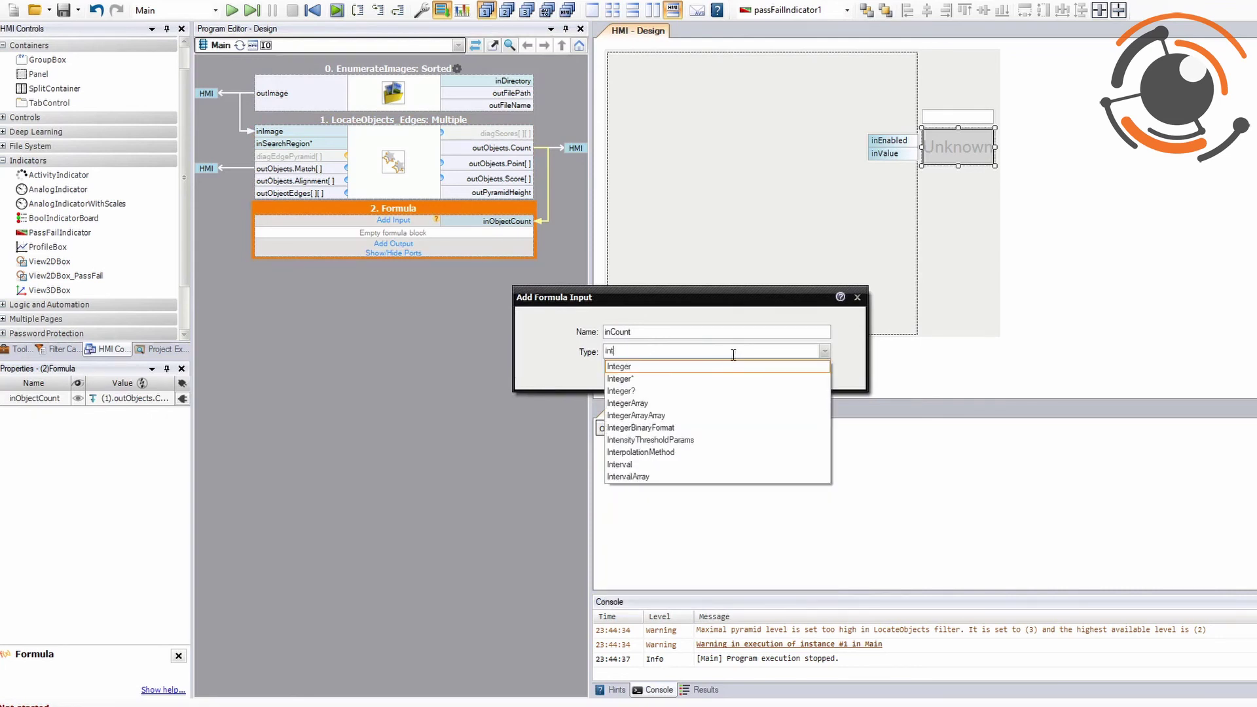
left_click(724, 366)
left_click(749, 373)
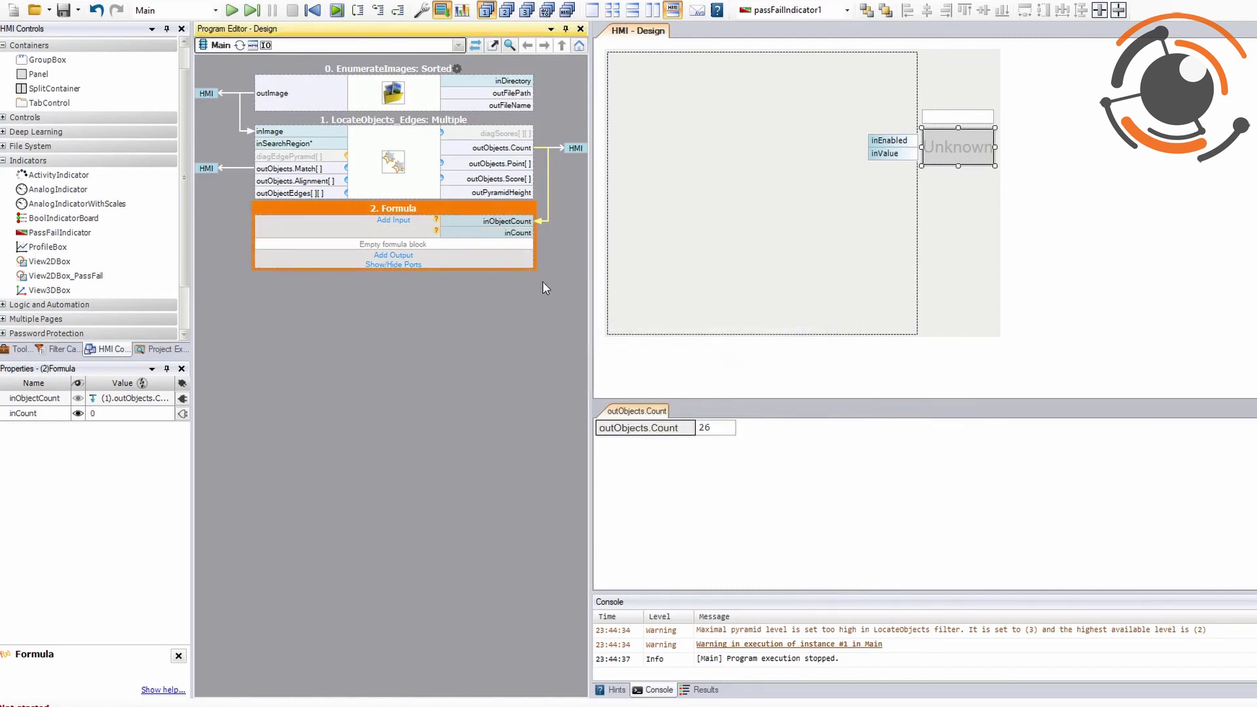
left_click(518, 236)
left_click(108, 413)
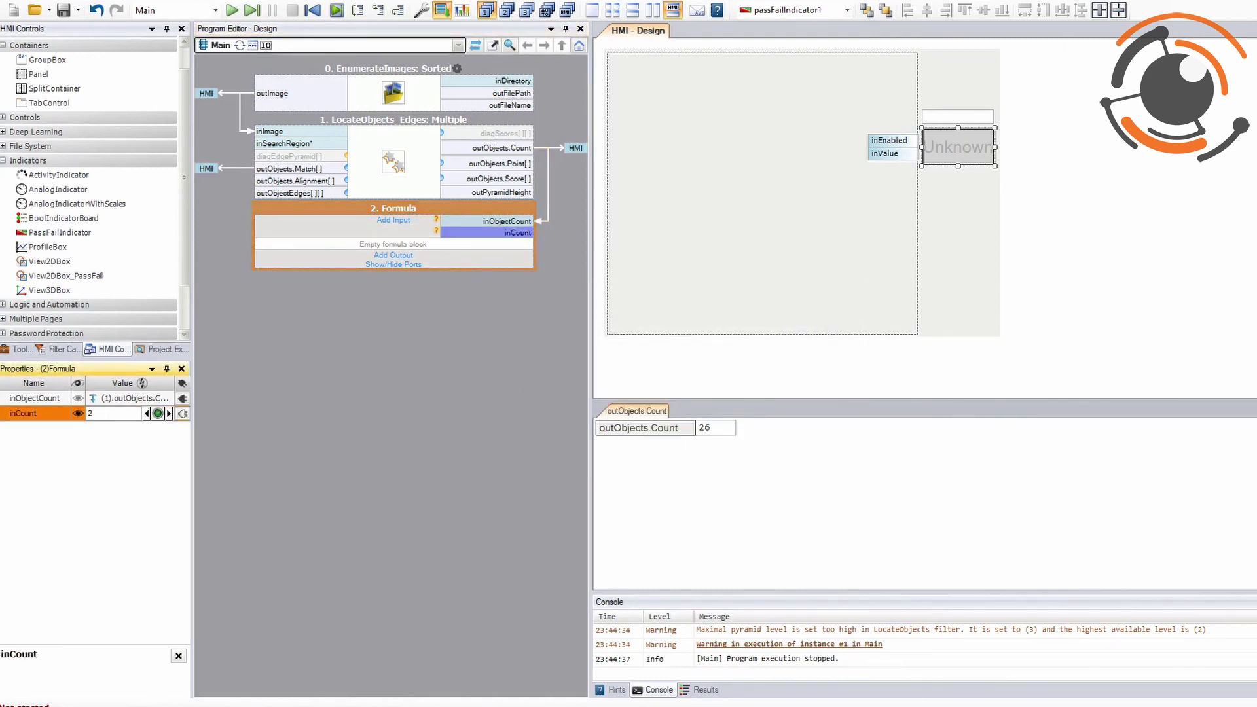
left_click(386, 412)
Create the Bool? formula output outValue = inObjectCount == inCount, linked to the PassFailIndicator's inValue, and start a test iteration
left_click_drag(885, 154, 498, 262)
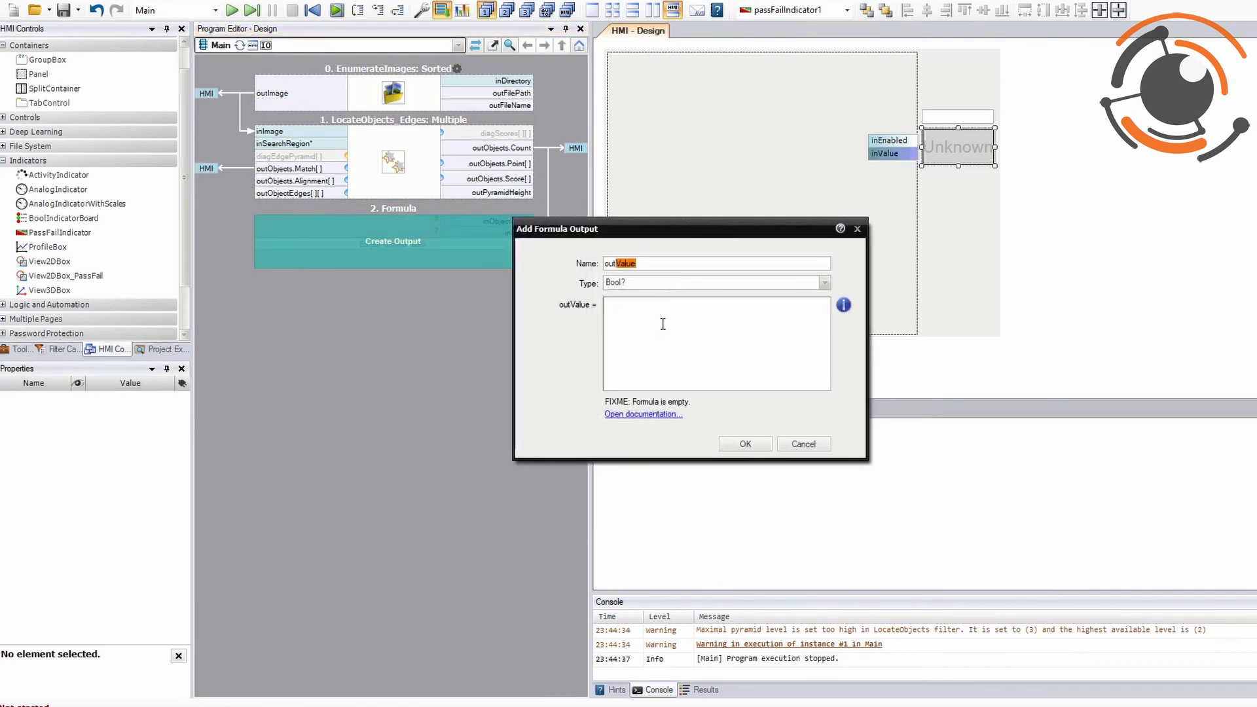
type("in")
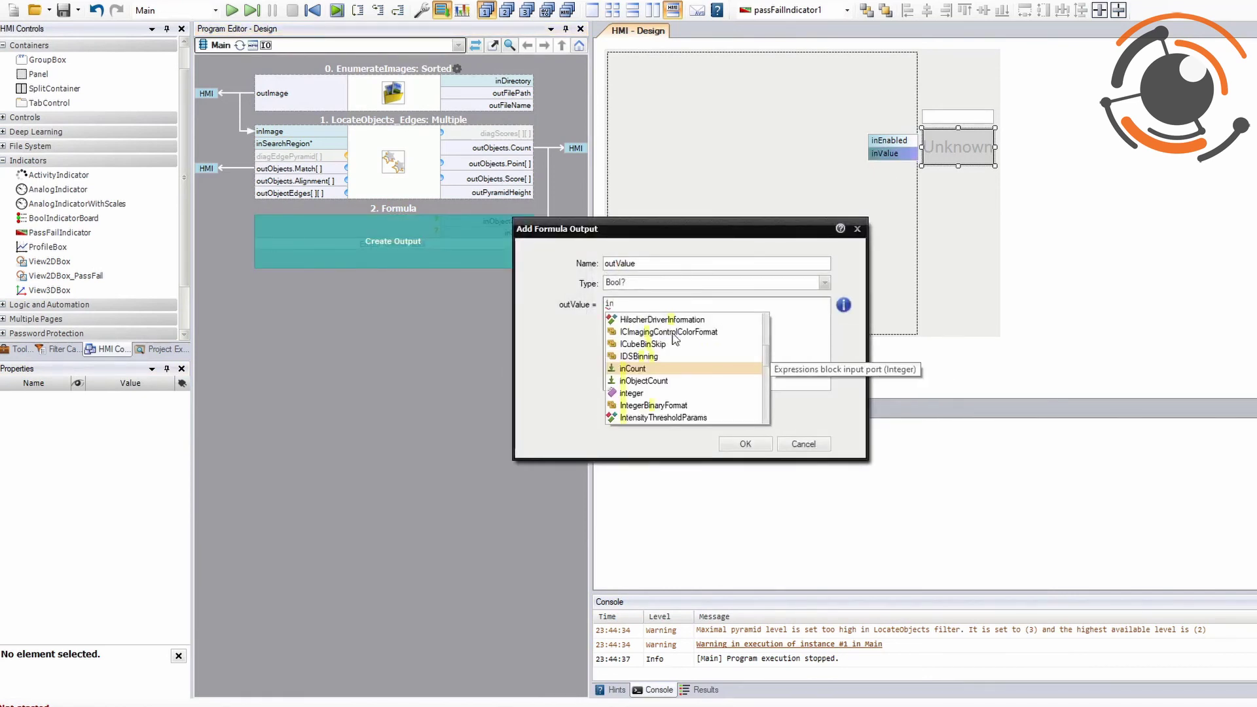
double_click(648, 381)
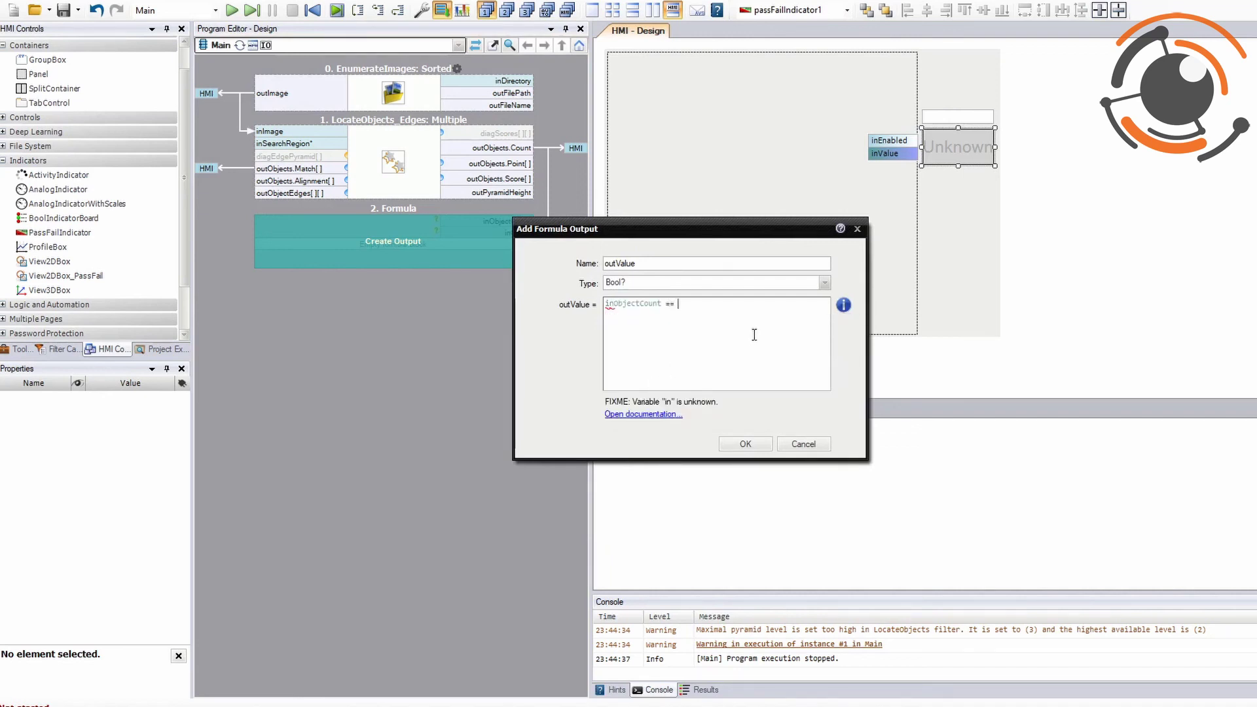
type("== in")
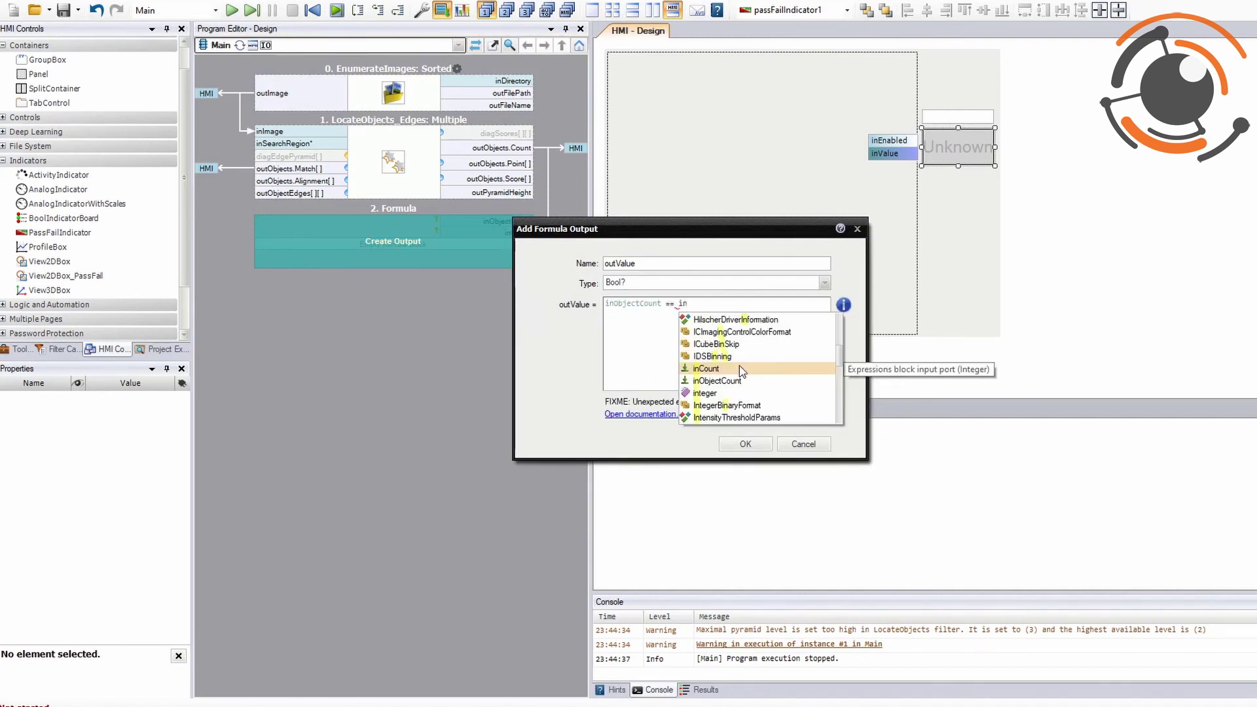
double_click(740, 365)
left_click(747, 443)
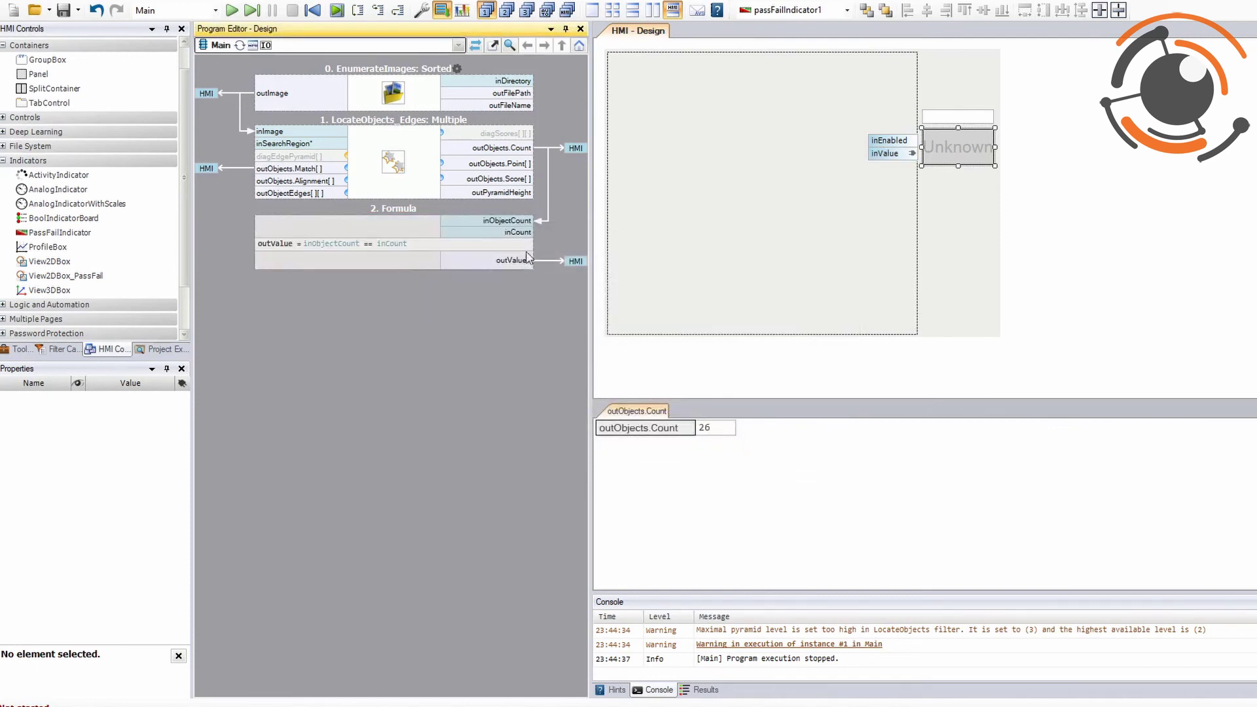
left_click(253, 12)
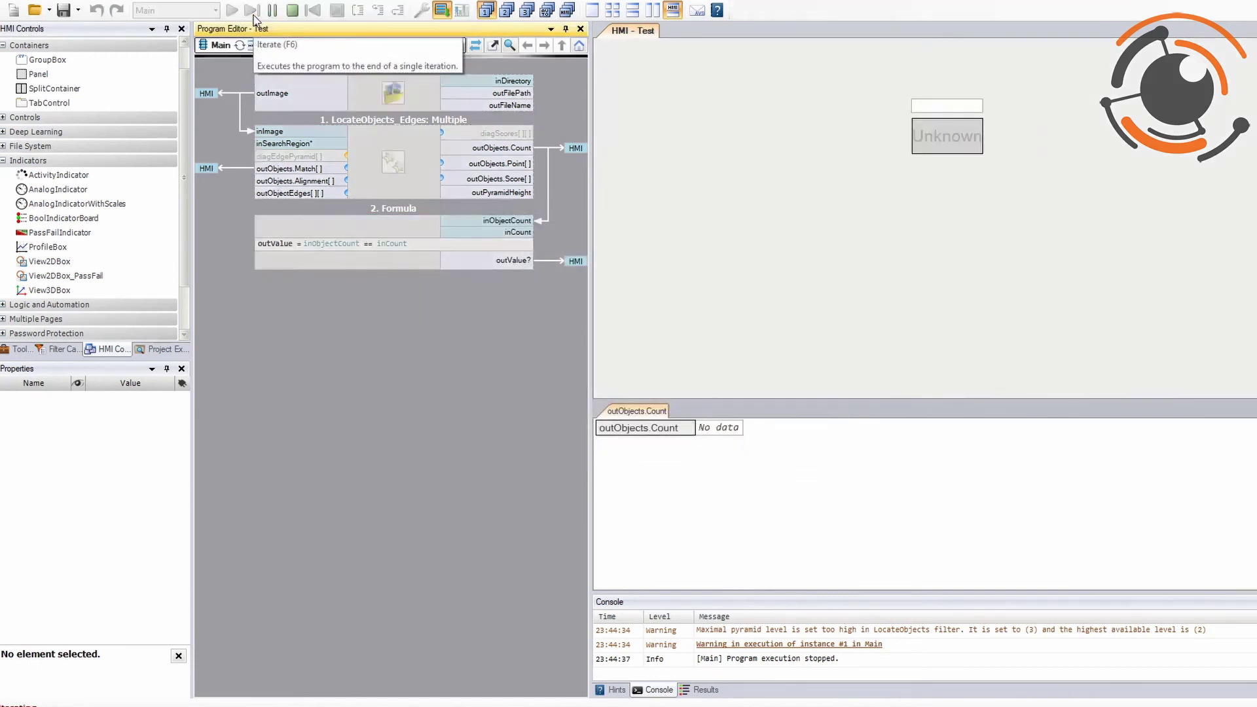
Iterate the program one image at a time to the end of the set, checking the HMI's resistor count and pass/fail result
left_click(253, 12)
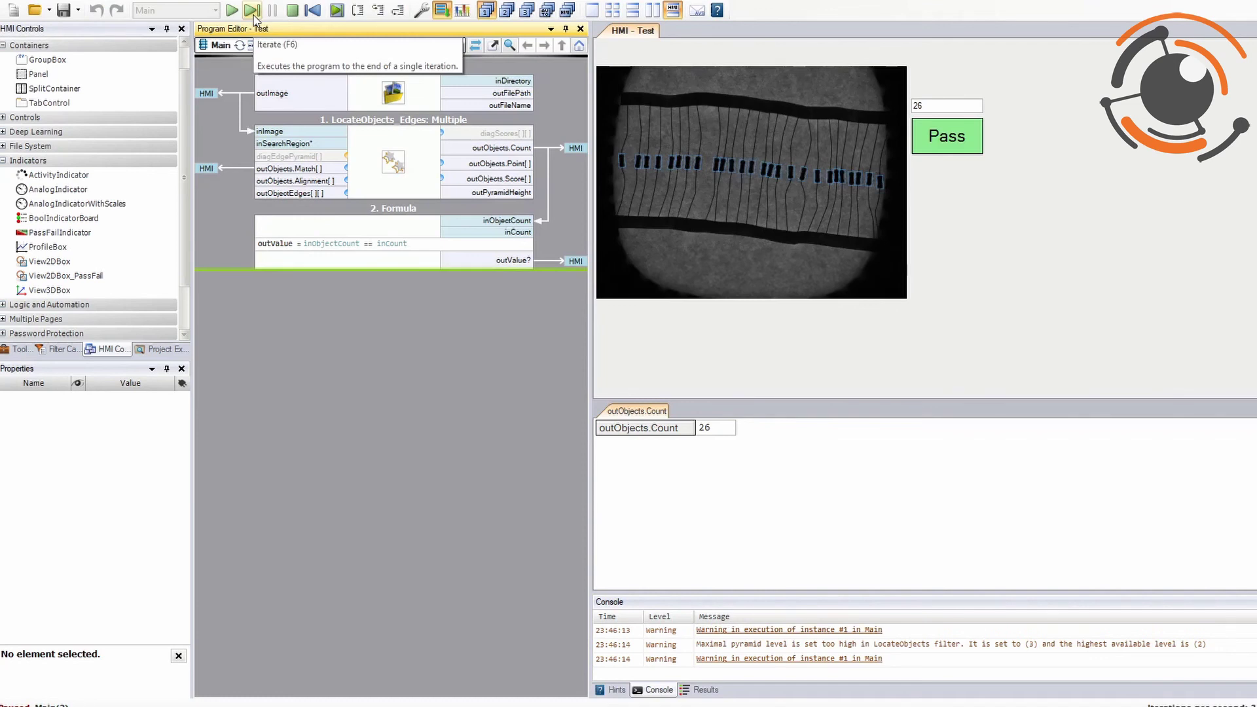
left_click(253, 12)
left_click(252, 12)
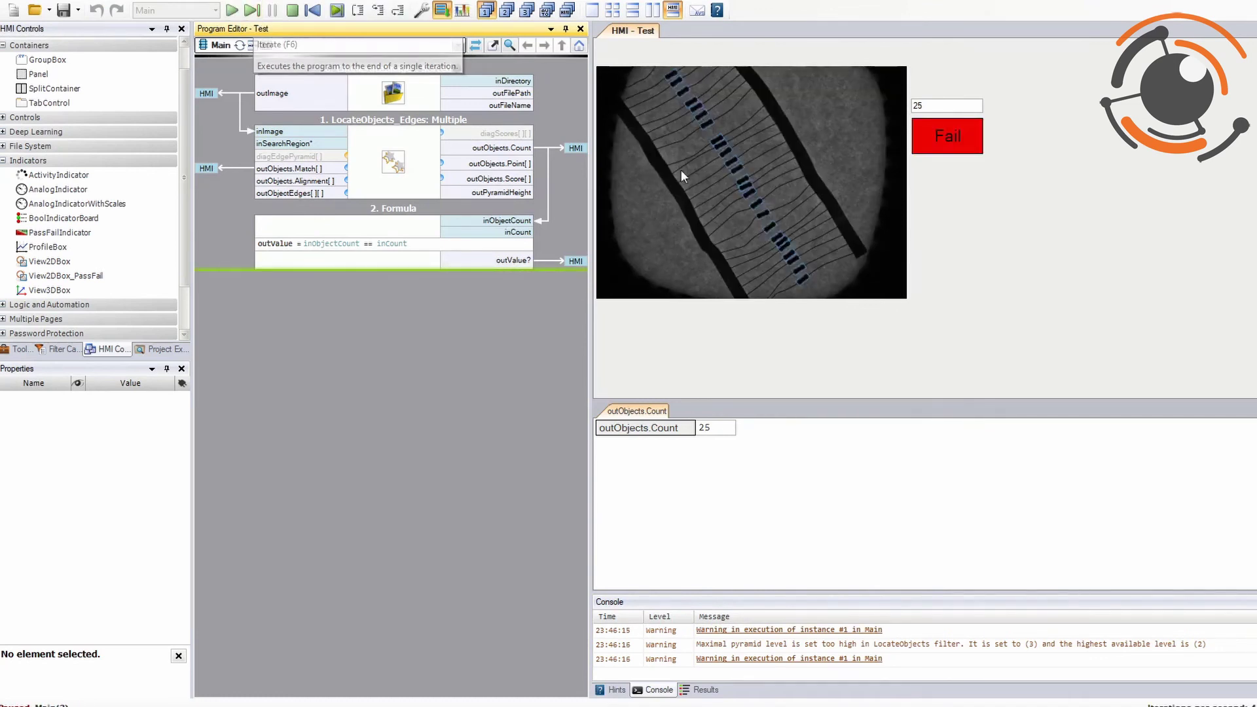
left_click(253, 12)
left_click(254, 12)
left_click(254, 11)
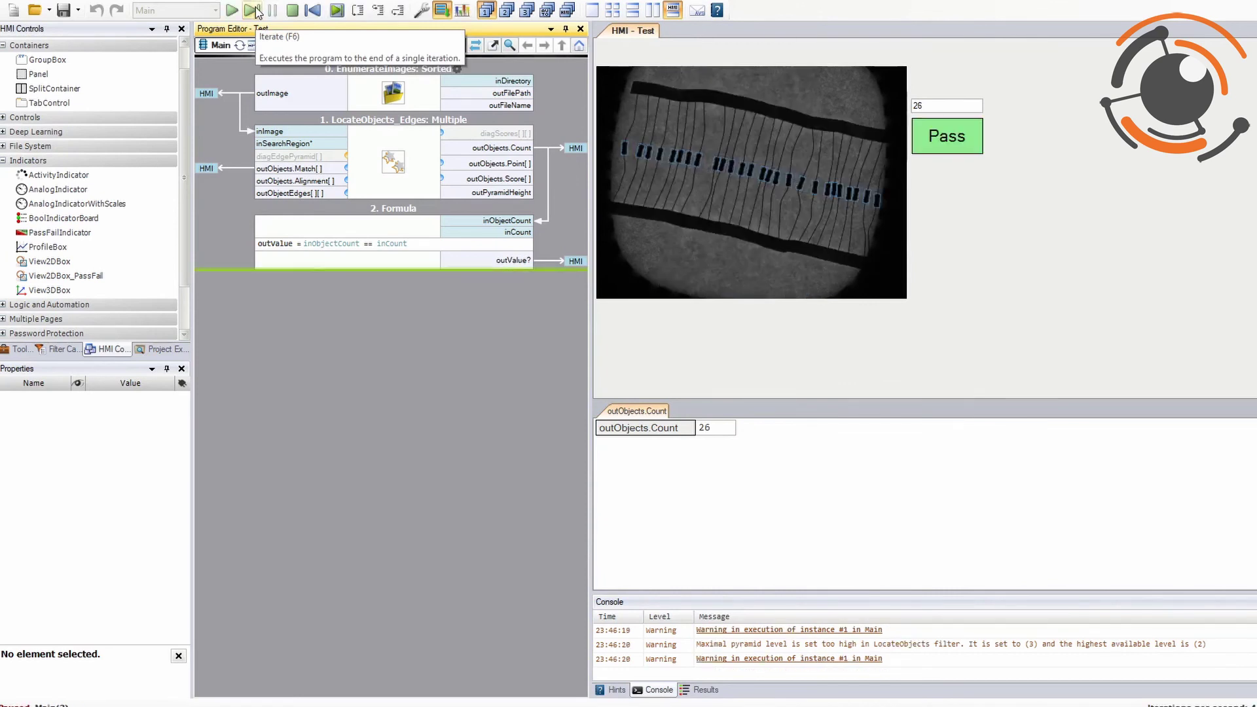
left_click(254, 11)
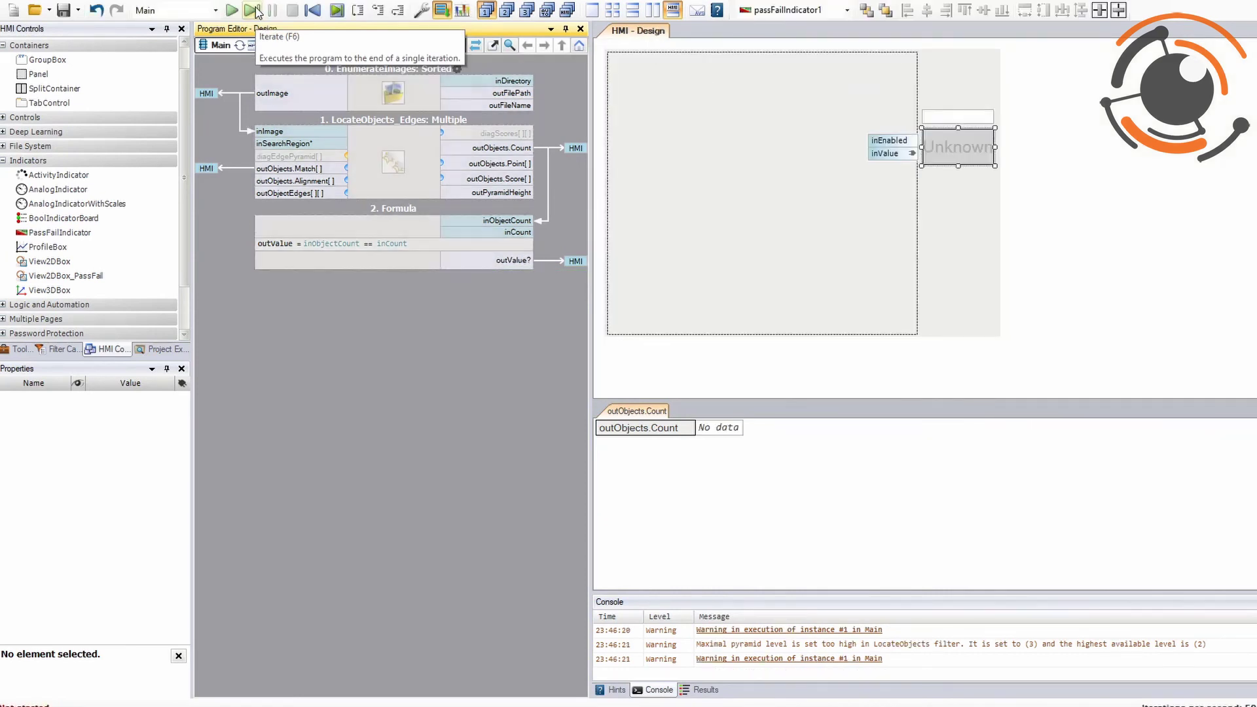
Restart the program from the first image and iterate again to compare the pass/fail indicator with each resistor count
left_click(254, 11)
left_click(254, 12)
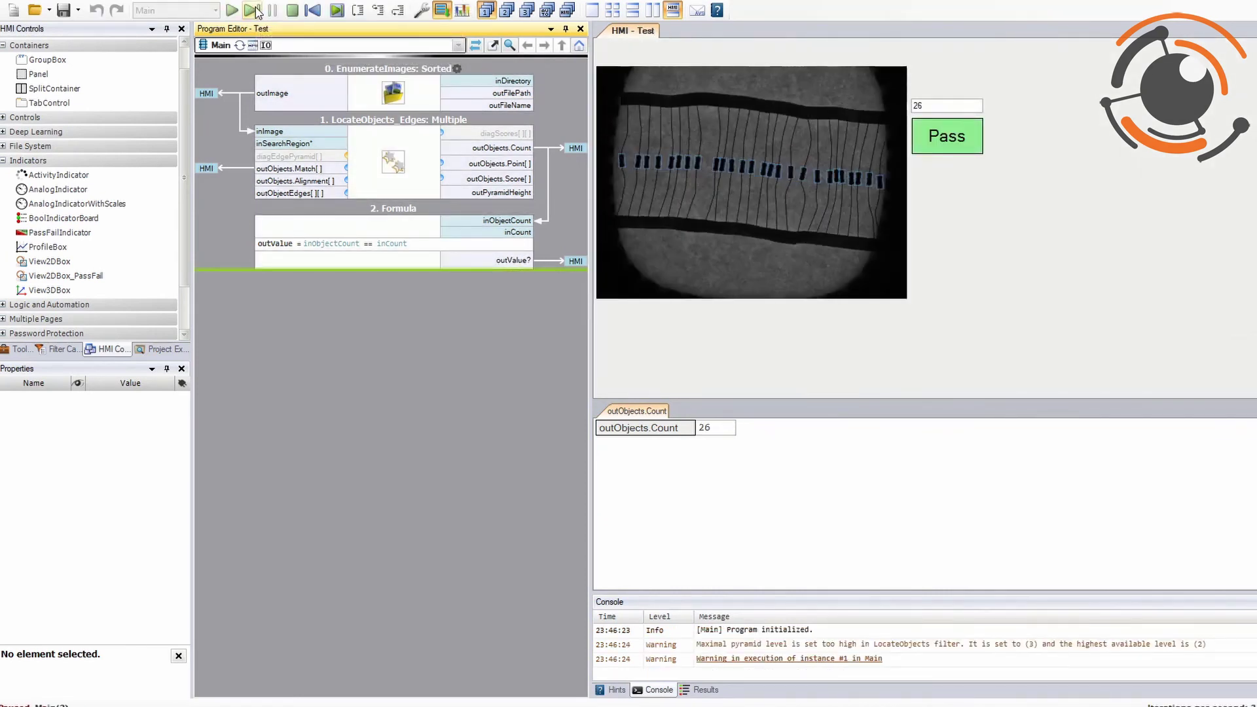
left_click(254, 12)
left_click(254, 11)
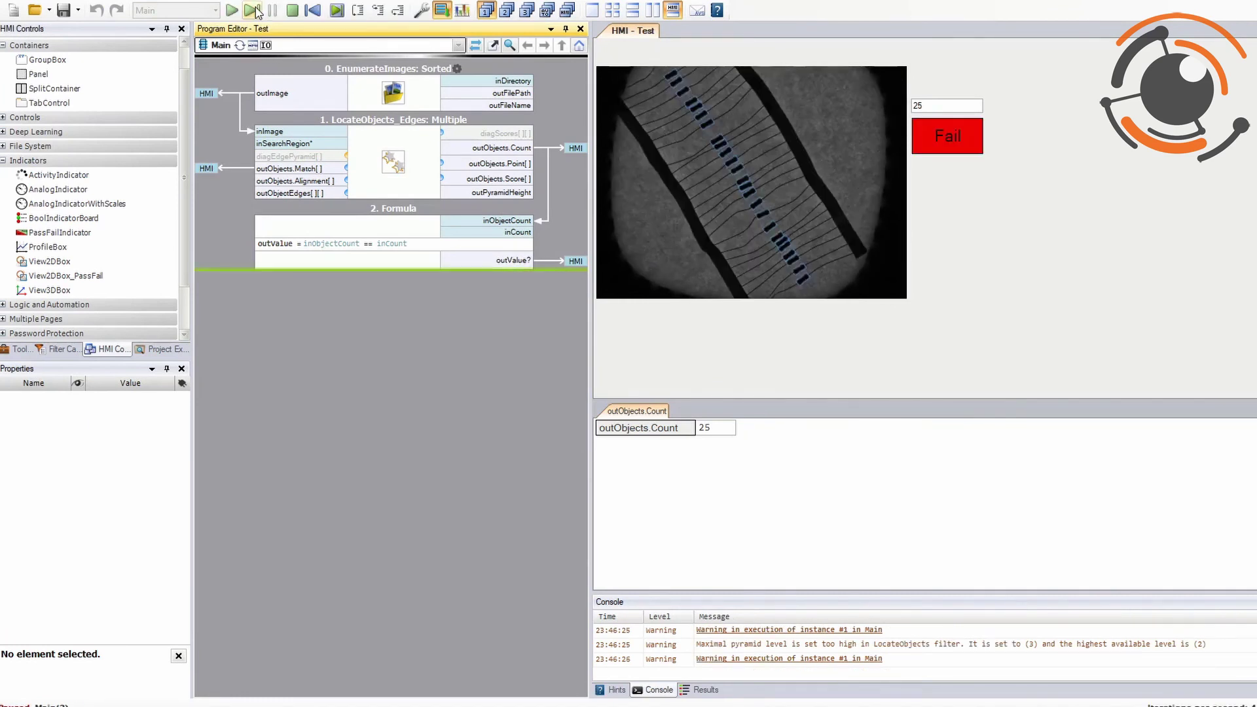